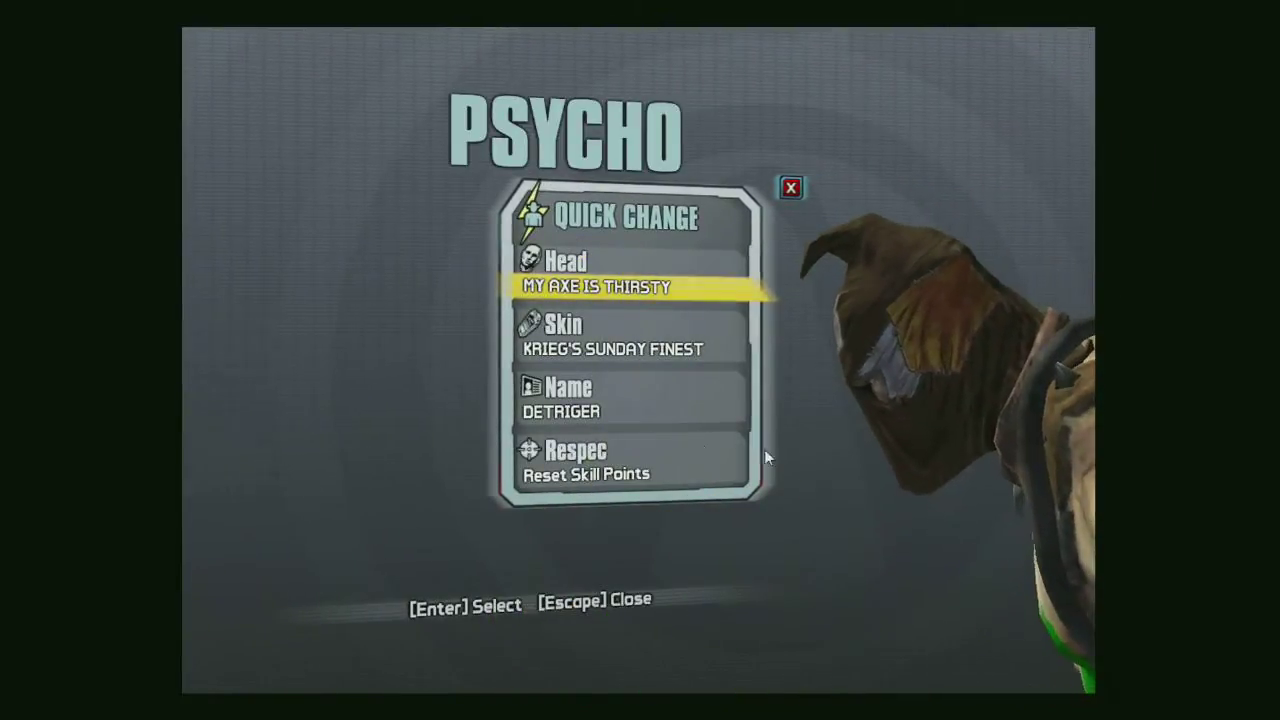
- Leave the Quick Change station and examine the Sanctuary map, then close it
{"action": "key", "text": "Escape"}
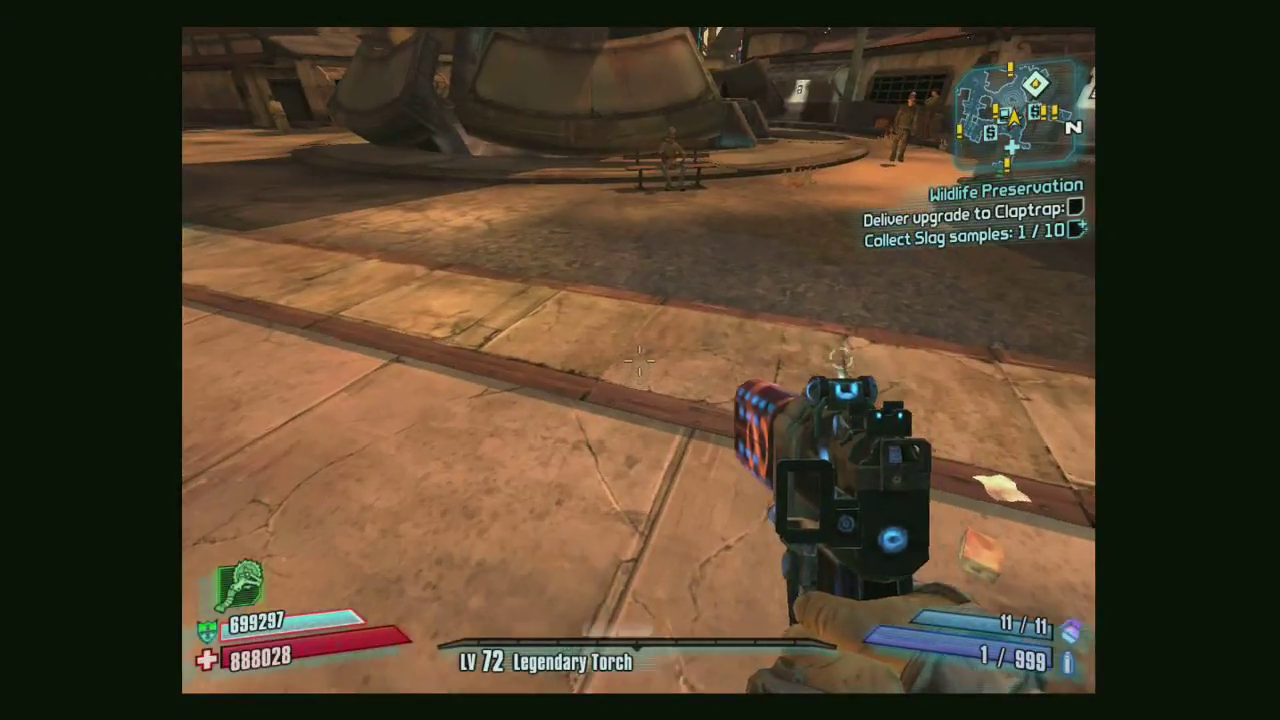
{"action": "key", "text": "m"}
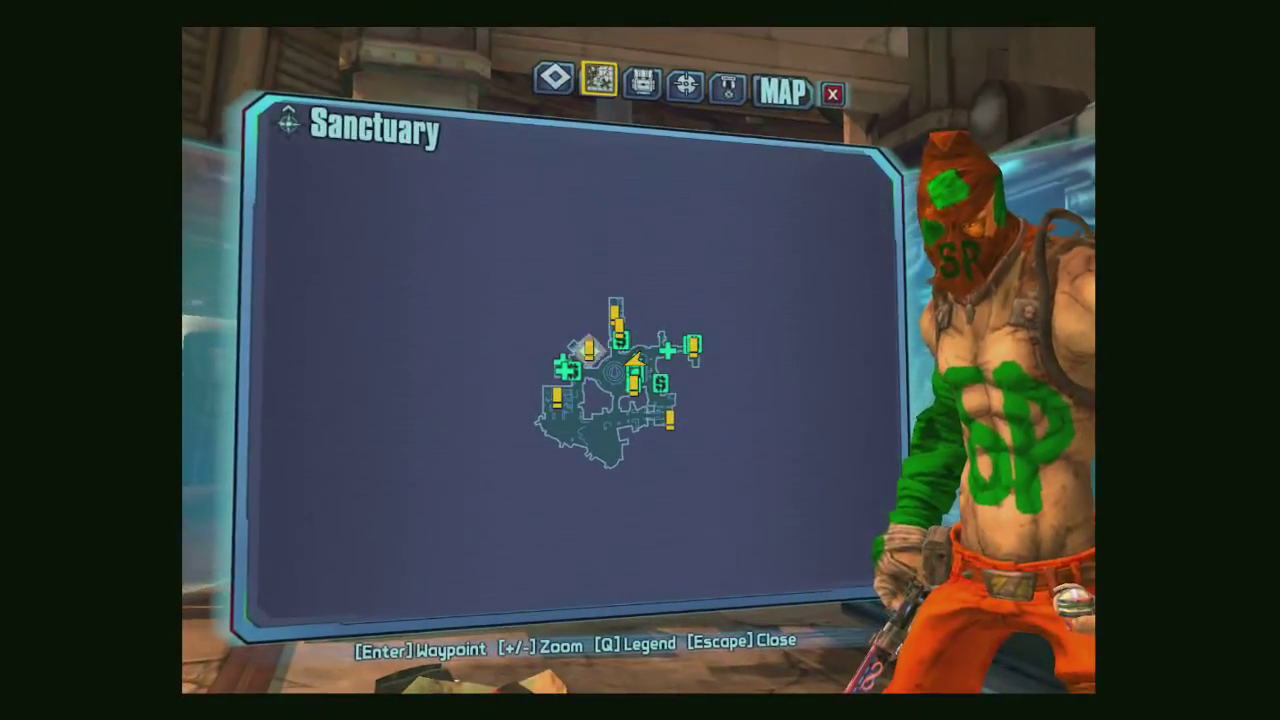
{"action": "scroll", "coordinate": [939, 312], "scroll_direction": "up", "scroll_amount": 2}
{"action": "scroll", "coordinate": [939, 312], "scroll_direction": "down", "scroll_amount": 1}
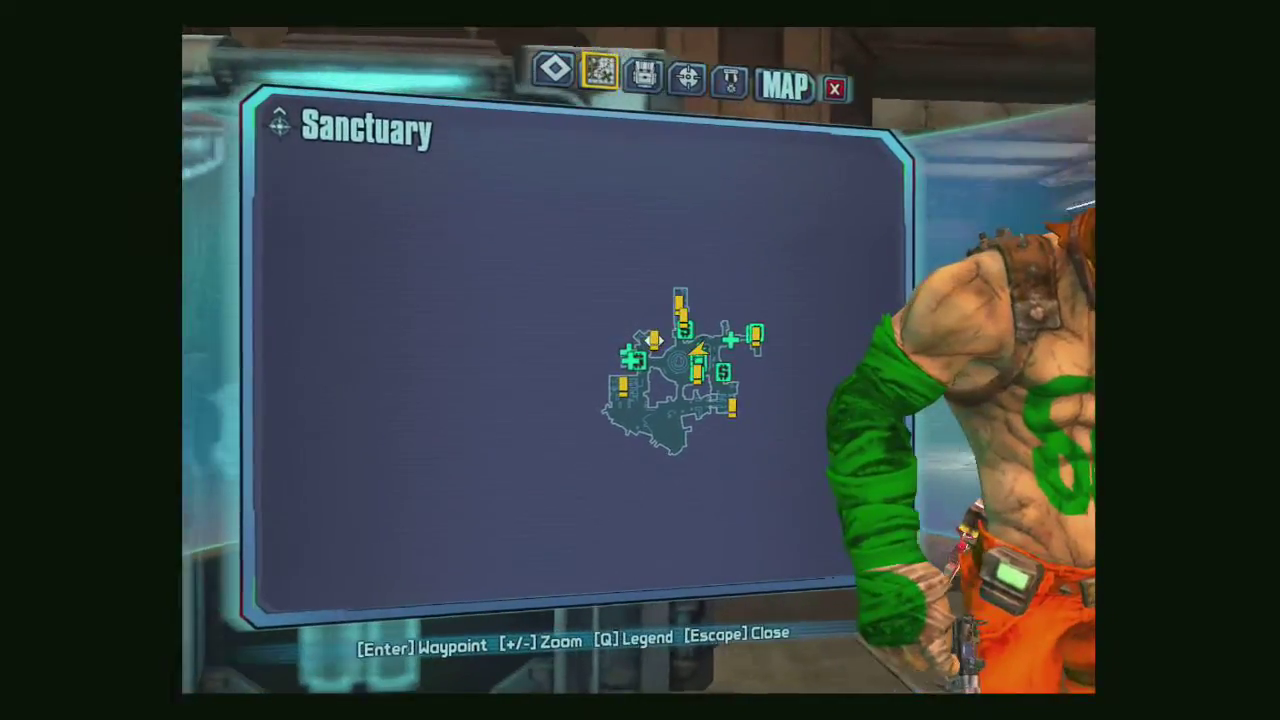
{"action": "key", "text": "Escape"}
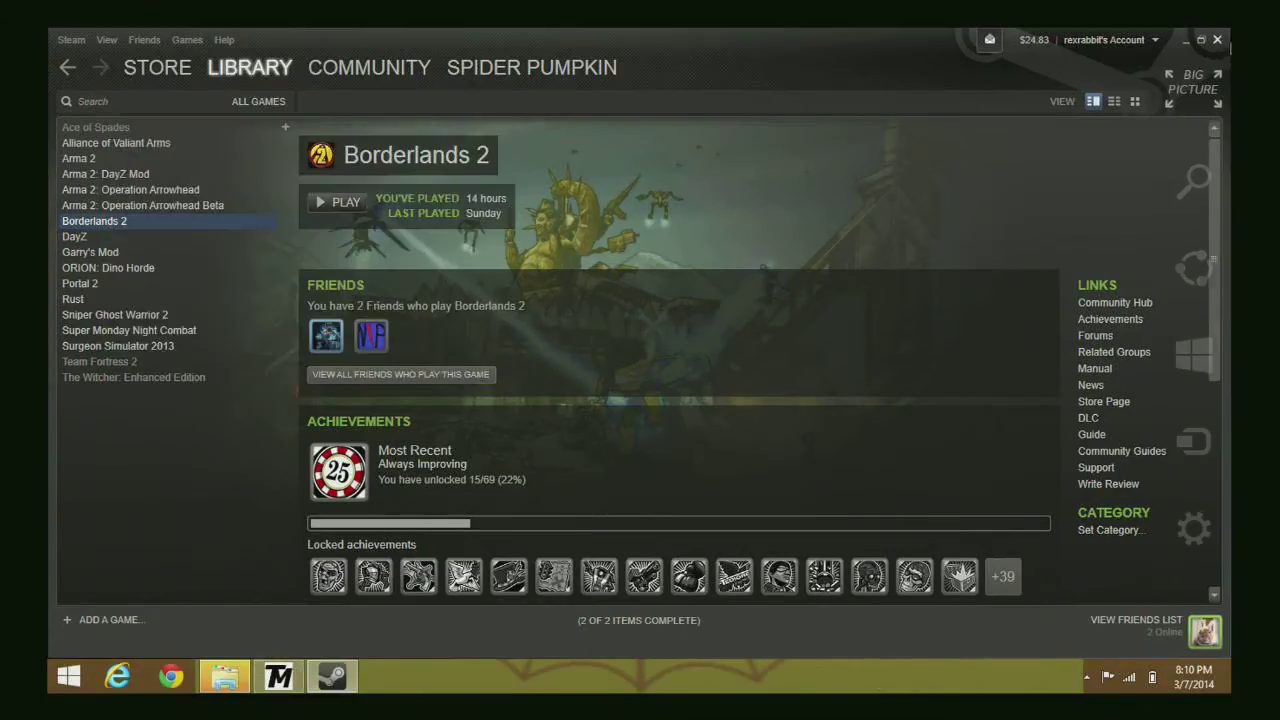
- Close the Steam library and the File Explorer window, keeping TexMod open on the desktop
{"action": "left_click", "coordinate": [1216, 41]}
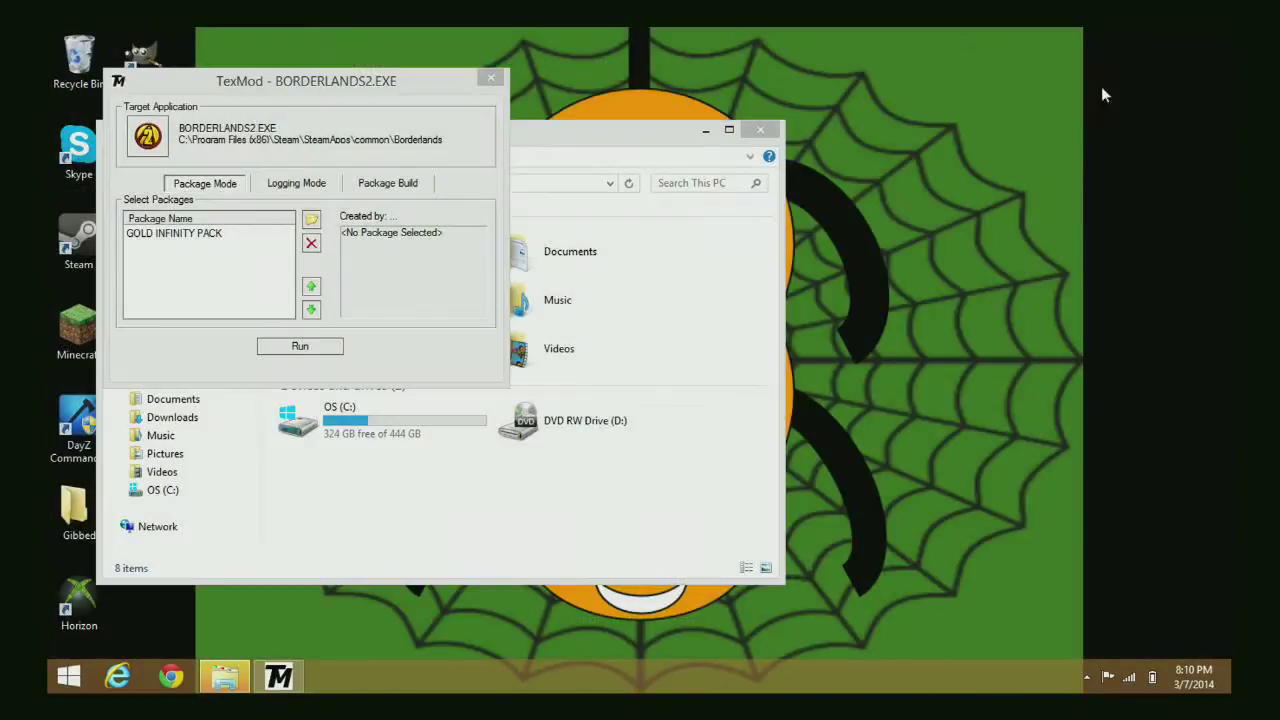
{"action": "left_click", "coordinate": [612, 152]}
{"action": "left_click", "coordinate": [762, 130]}
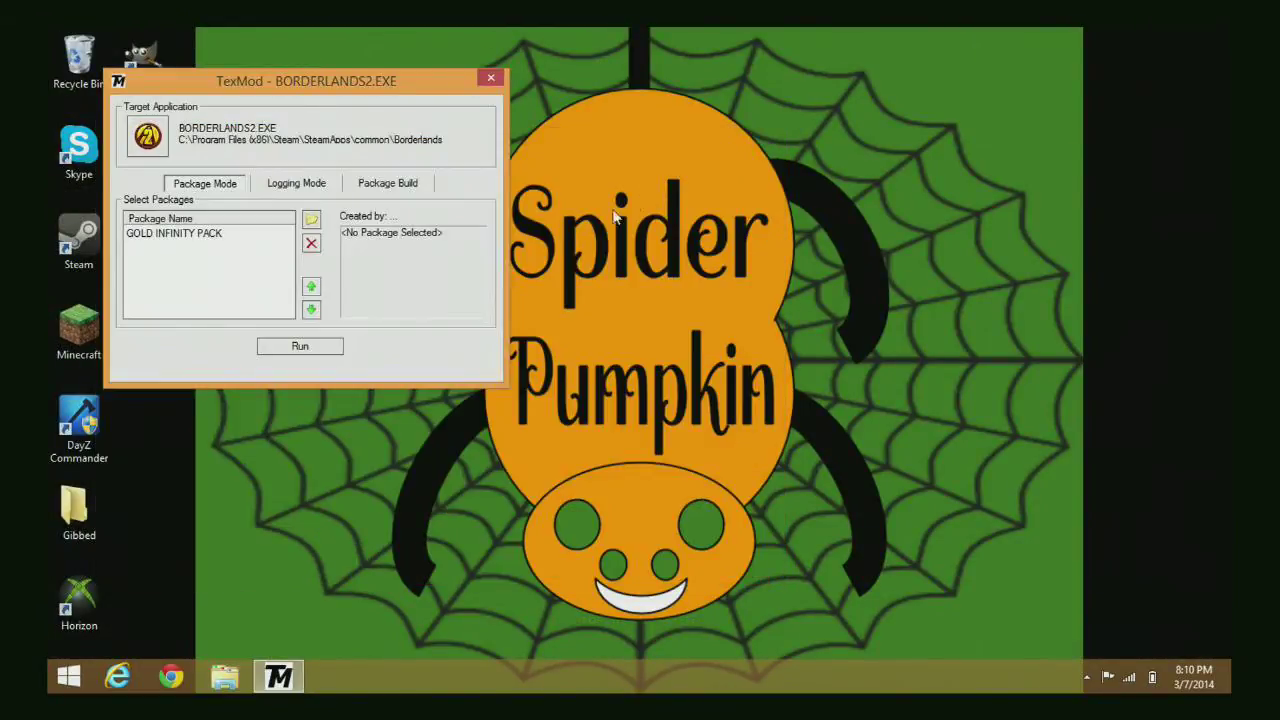
- Check TexMod's Package Build settings and leave the program in Logging Mode
{"action": "left_click", "coordinate": [298, 186]}
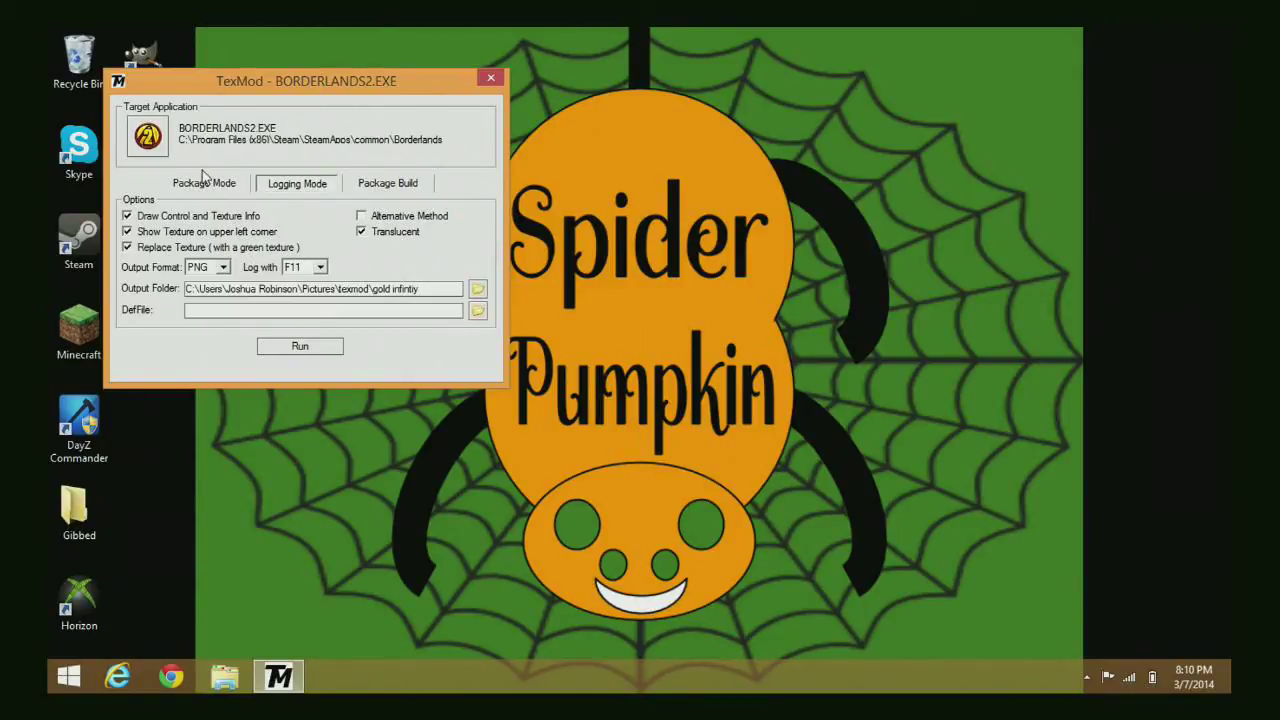
{"action": "left_click", "coordinate": [387, 184]}
{"action": "left_click", "coordinate": [297, 184]}
- Open the "gold infintiy" folder inside the texmod folder in Pictures
{"action": "left_click", "coordinate": [238, 685]}
{"action": "left_click", "coordinate": [445, 363]}
{"action": "double_click", "coordinate": [340, 363]}
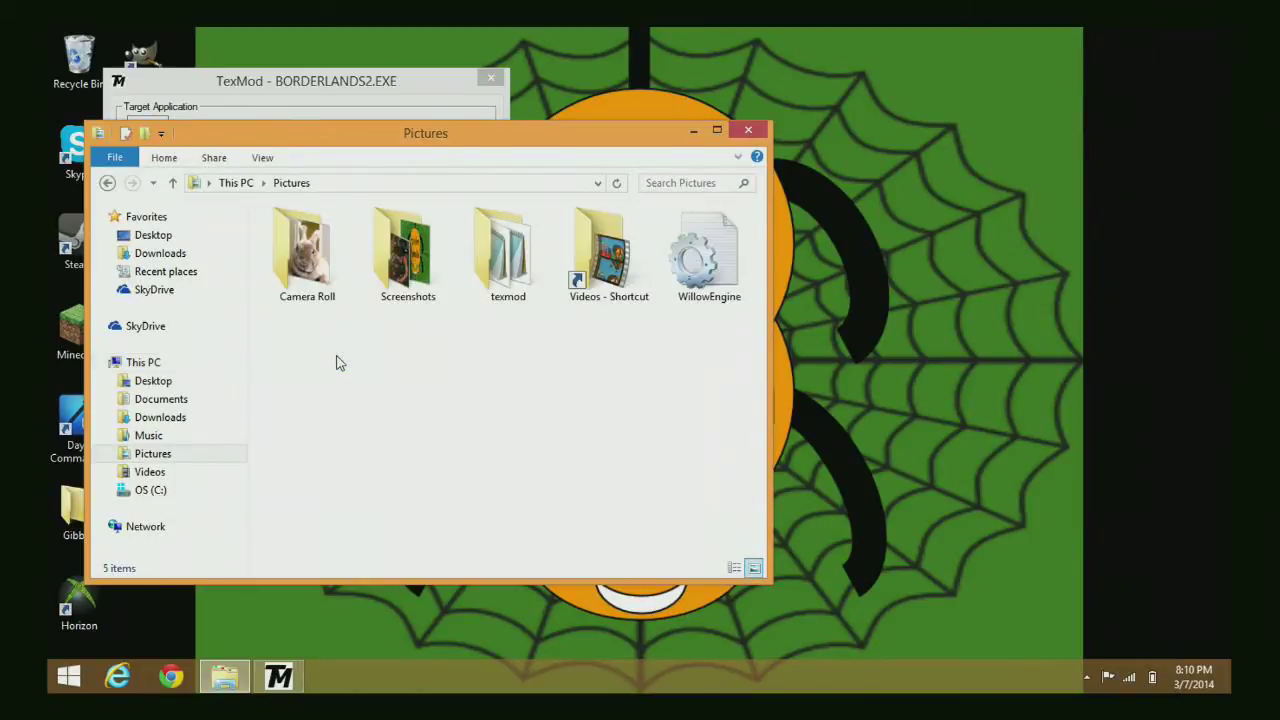
{"action": "double_click", "coordinate": [497, 283]}
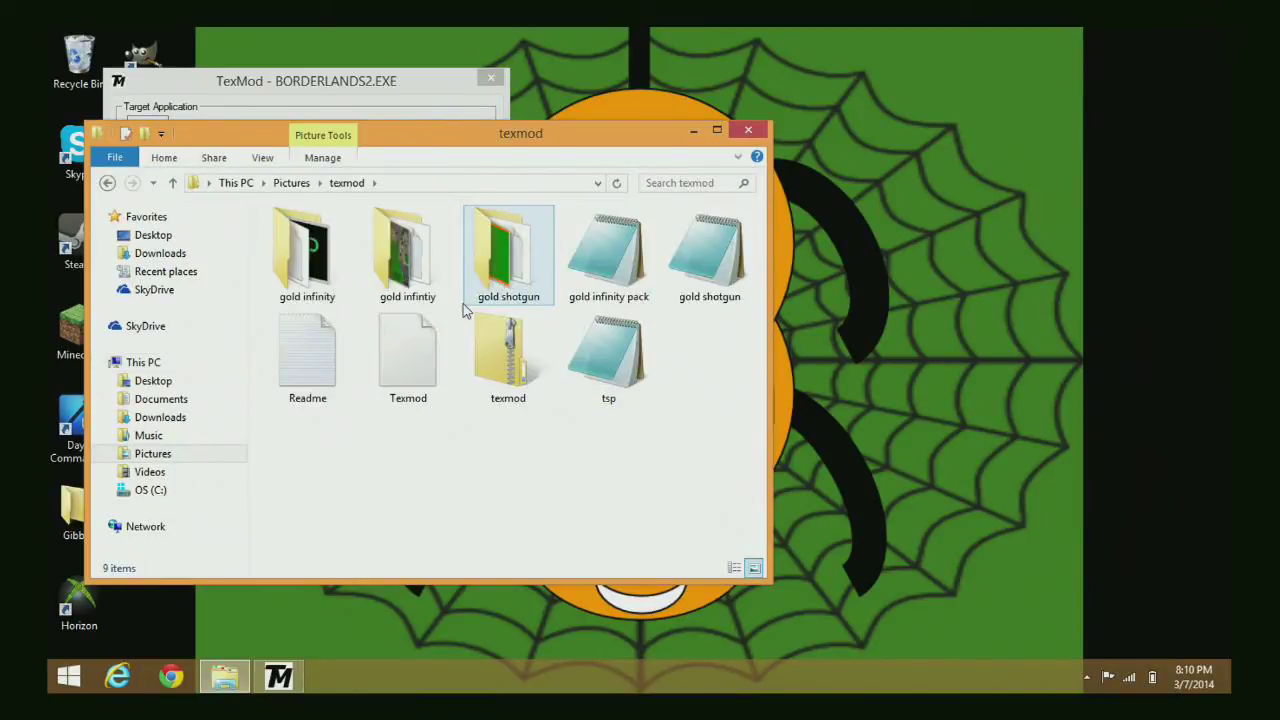
{"action": "double_click", "coordinate": [426, 281]}
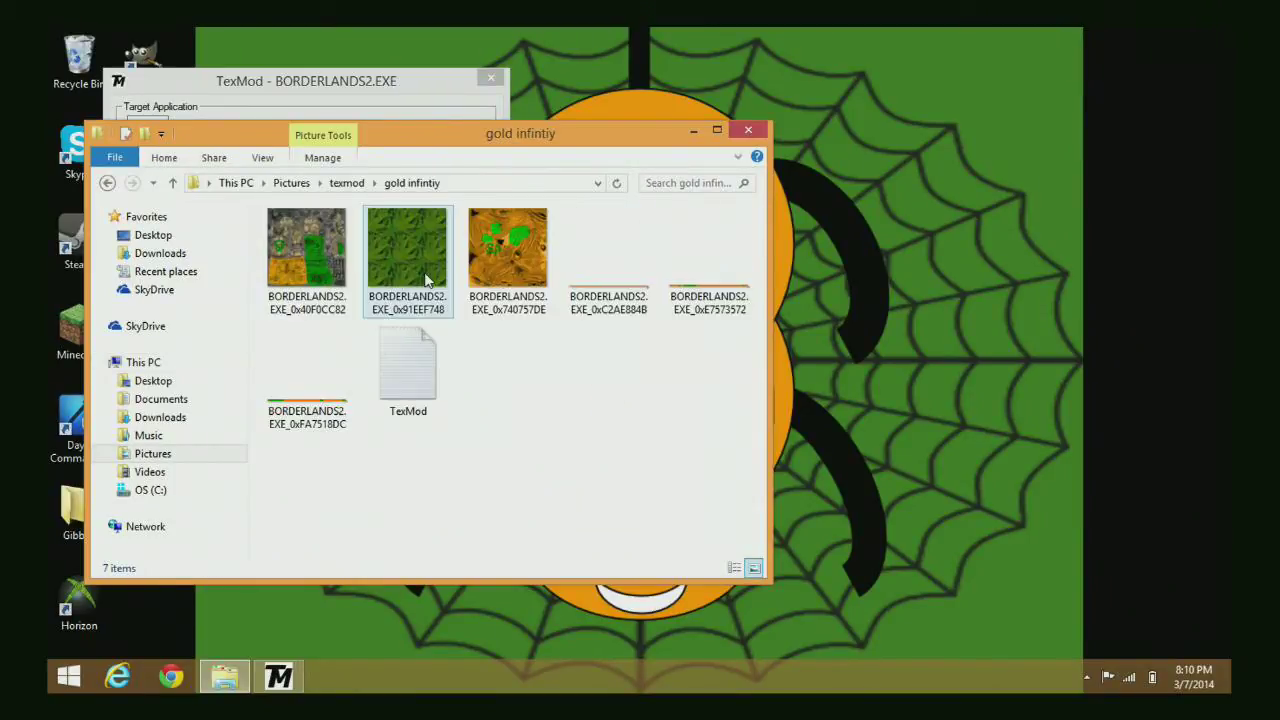
- Rearrange the TexMod and "gold infintiy" folder windows so the settings and the texture files are both visible
{"action": "right_click", "coordinate": [310, 271]}
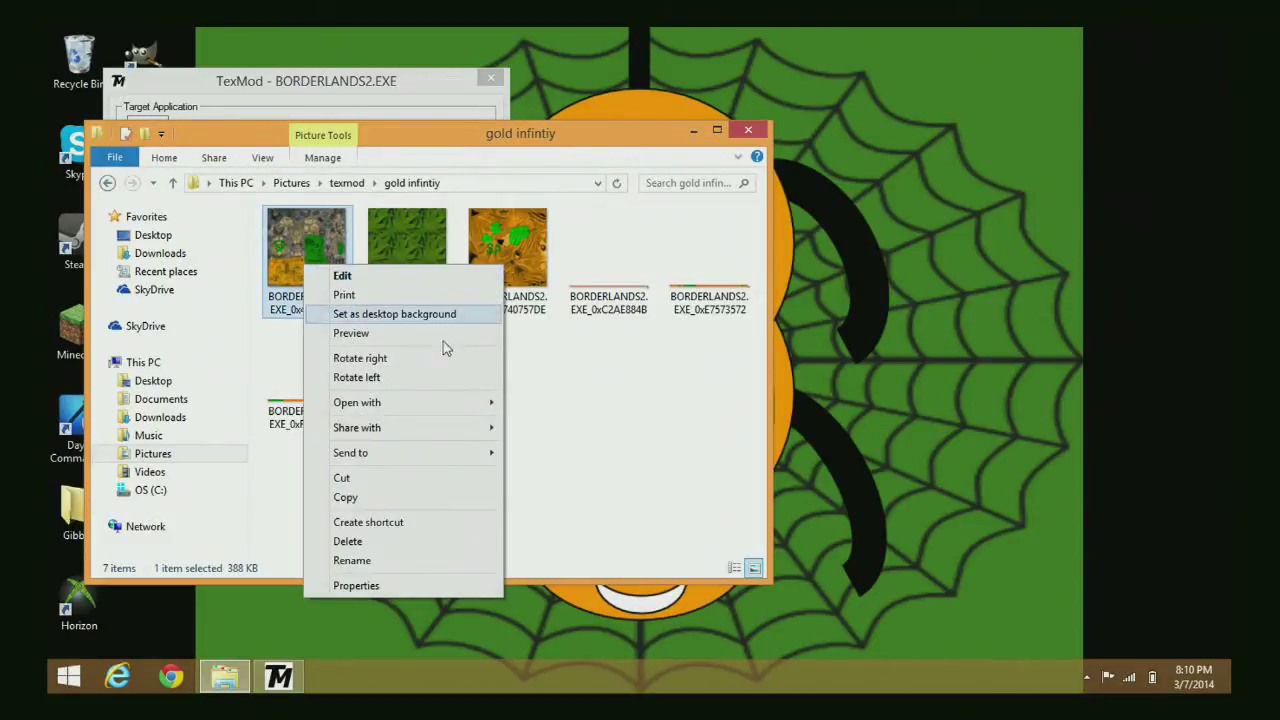
{"action": "left_click", "coordinate": [716, 449]}
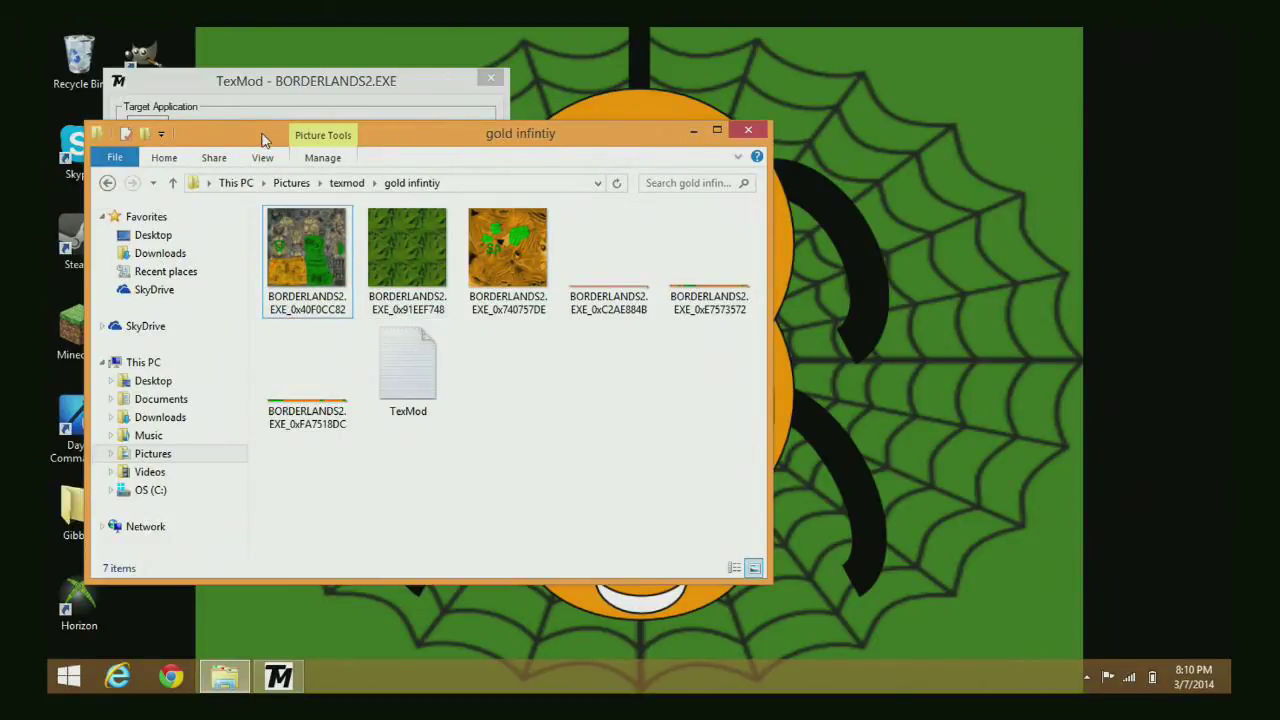
{"action": "left_click_drag", "start_coordinate": [265, 140], "coordinate": [435, 185]}
{"action": "left_click_drag", "start_coordinate": [268, 88], "coordinate": [182, 48]}
{"action": "left_click", "coordinate": [548, 190]}
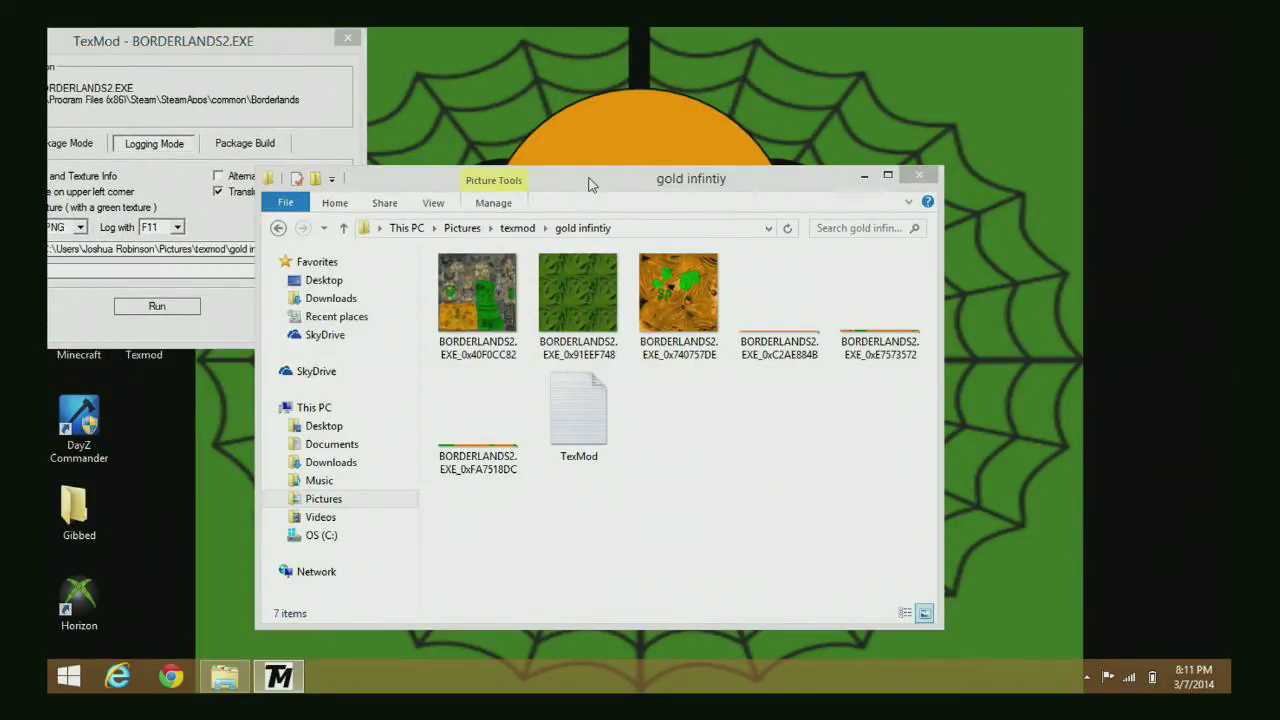
{"action": "left_click_drag", "start_coordinate": [605, 168], "coordinate": [619, 126]}
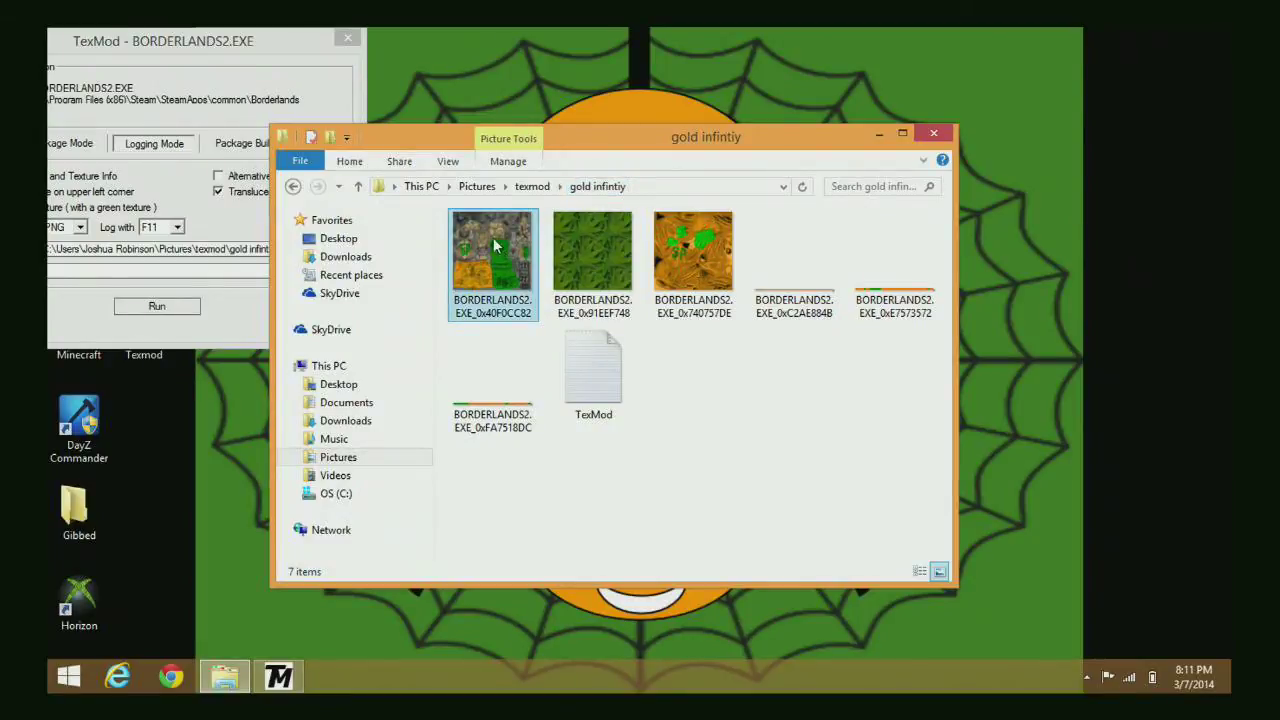
{"action": "left_click_drag", "start_coordinate": [301, 36], "coordinate": [356, 139]}
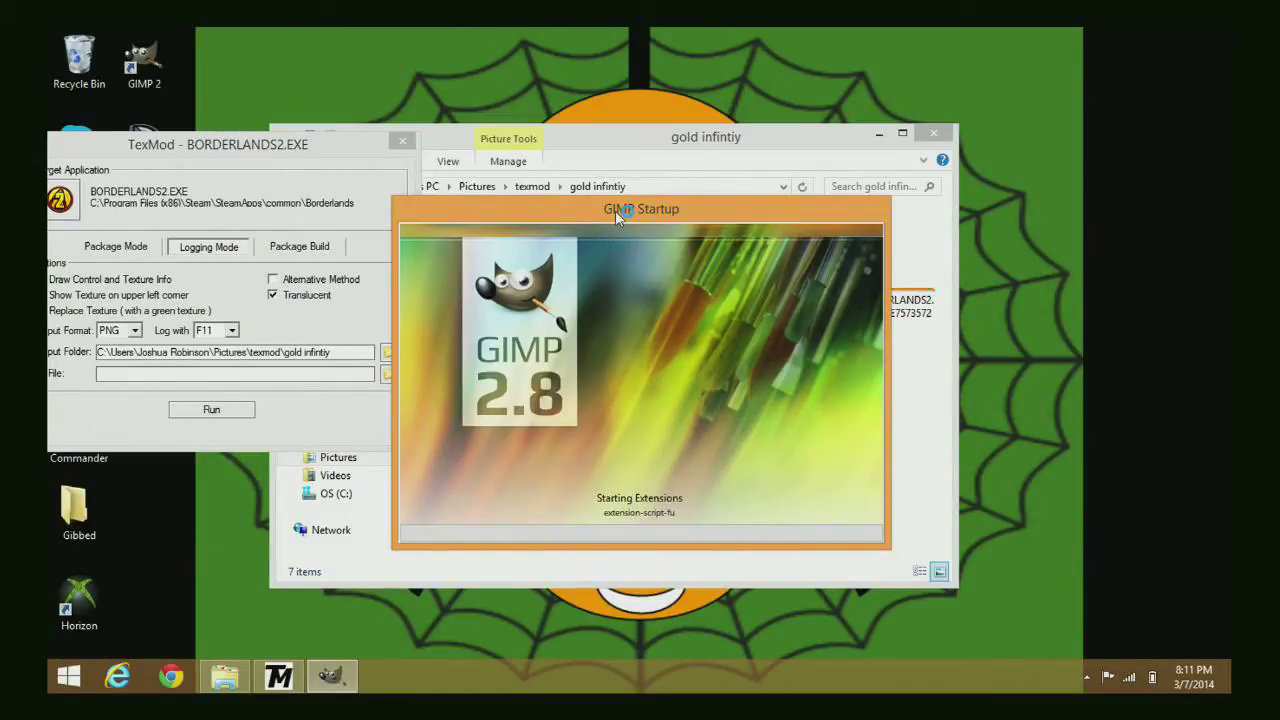
- Open the BORDERLANDS2.EXE_0x40F0CC82 texture in GIMP and maximize its image window
{"action": "left_click_drag", "start_coordinate": [615, 210], "coordinate": [627, 306]}
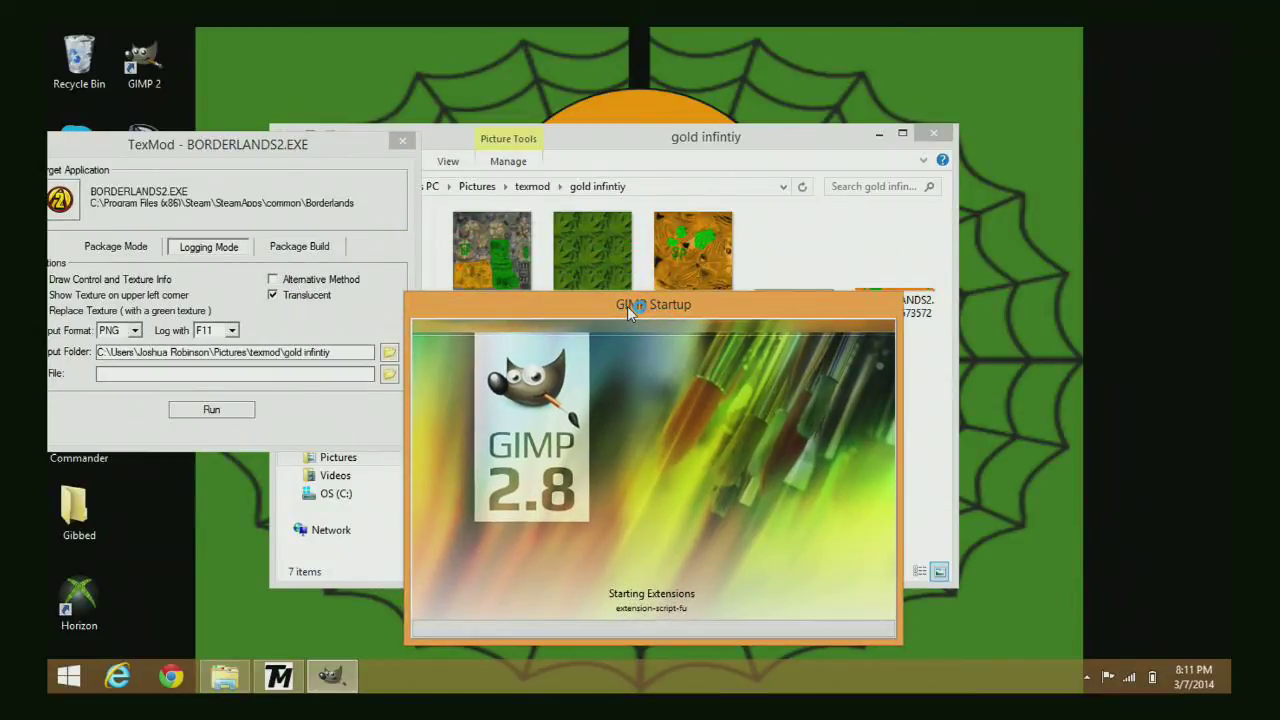
{"action": "left_click_drag", "start_coordinate": [627, 306], "coordinate": [633, 373]}
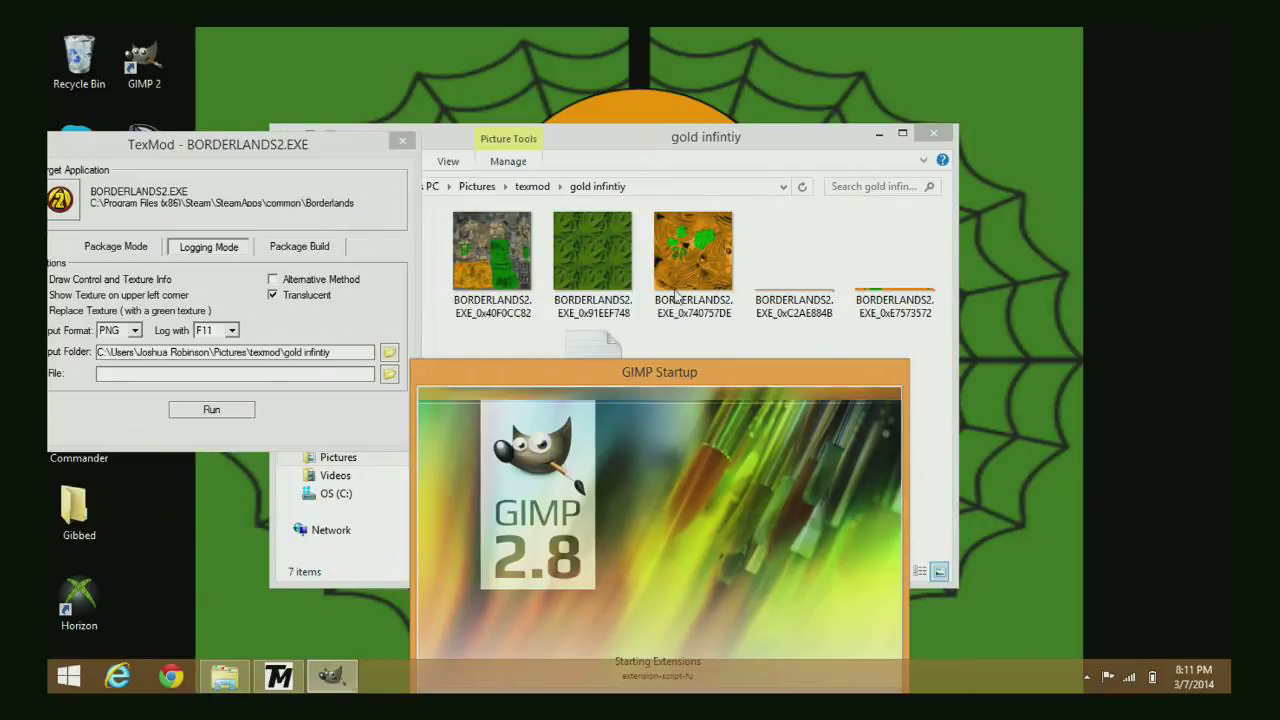
{"action": "left_click_drag", "start_coordinate": [532, 44], "coordinate": [793, 153]}
{"action": "left_click_drag", "start_coordinate": [455, 258], "coordinate": [611, 223]}
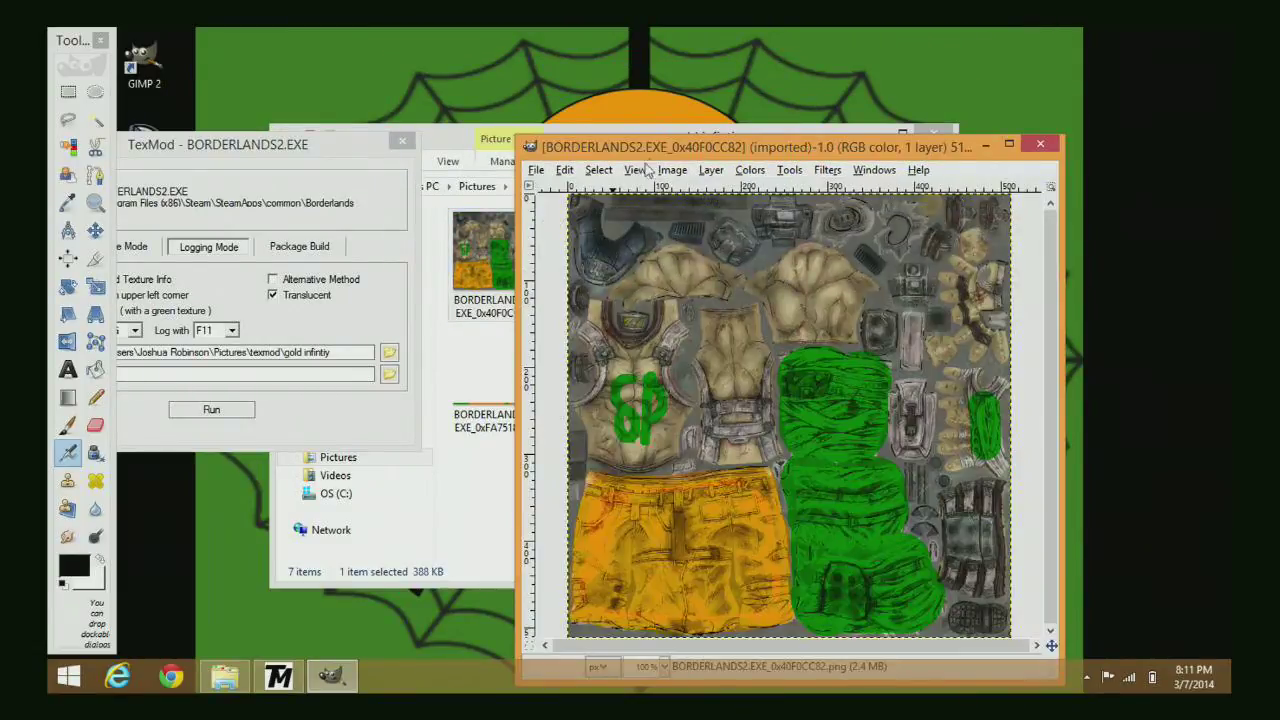
{"action": "double_click", "coordinate": [640, 147]}
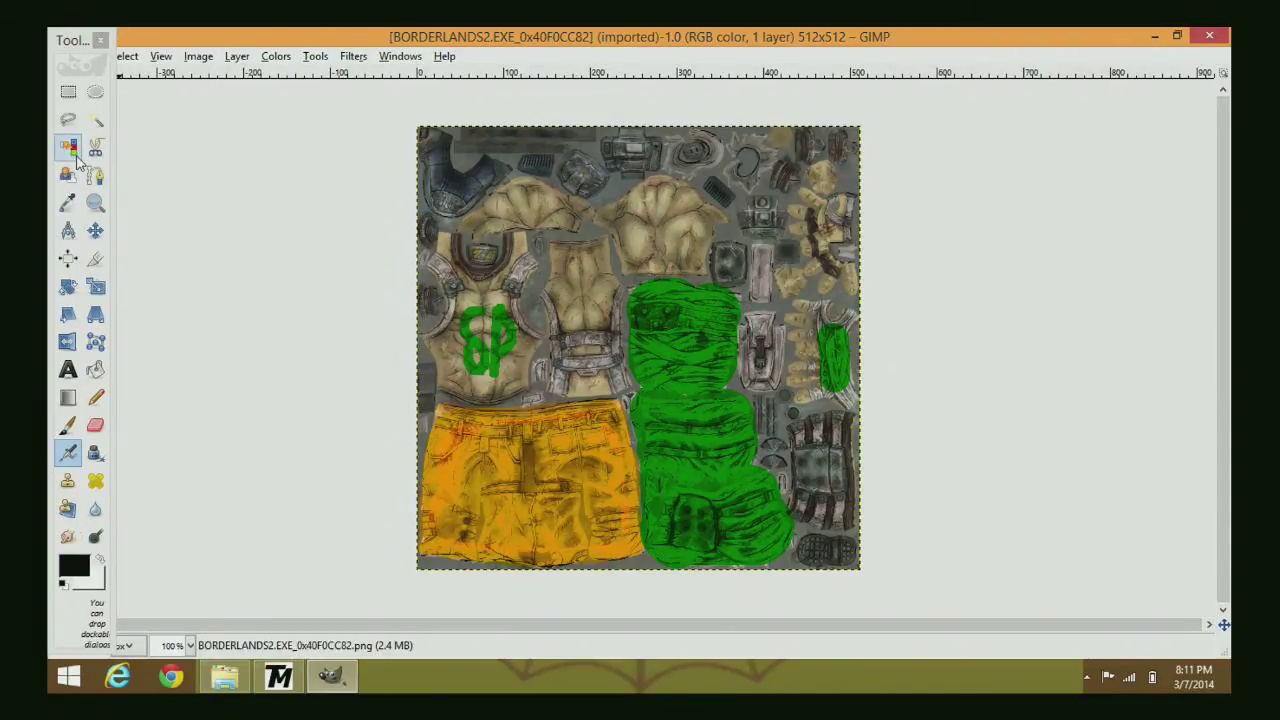
- Zoom in on the character's torso in the texture with the Zoom tool
{"action": "left_click", "coordinate": [97, 201]}
{"action": "right_click", "coordinate": [563, 317]}
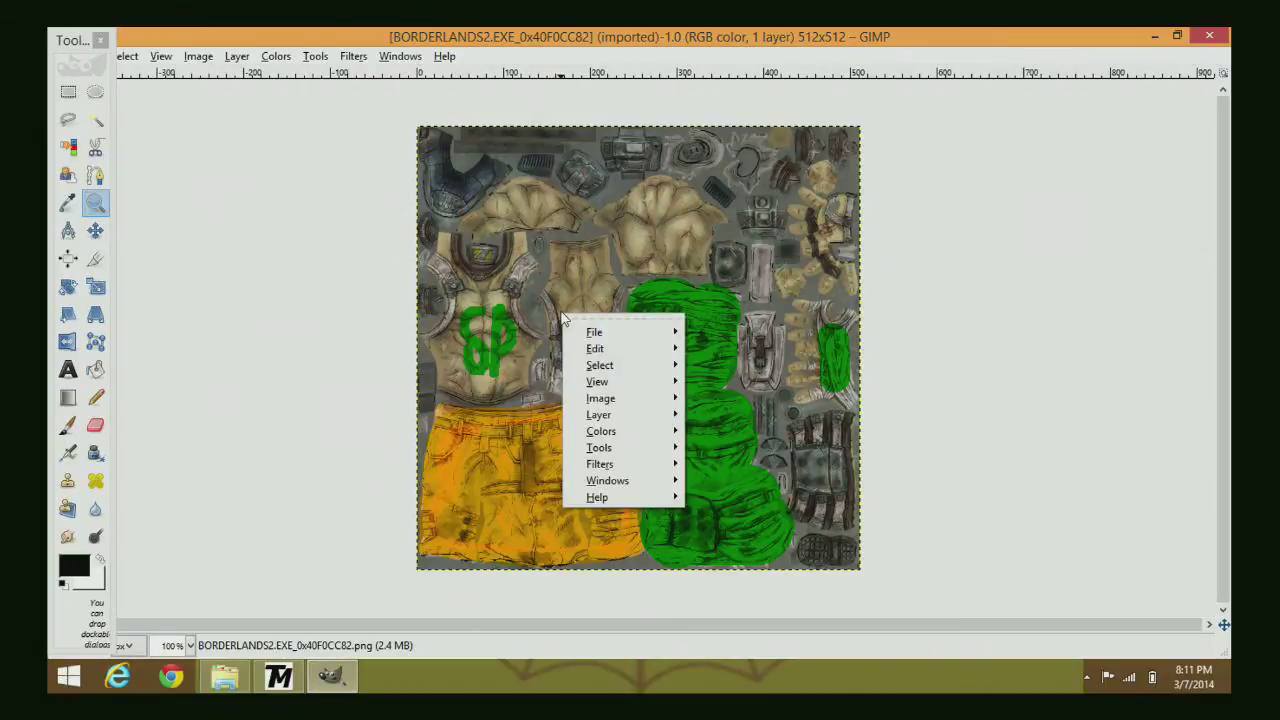
{"action": "left_click", "coordinate": [348, 256]}
{"action": "left_click", "coordinate": [494, 272]}
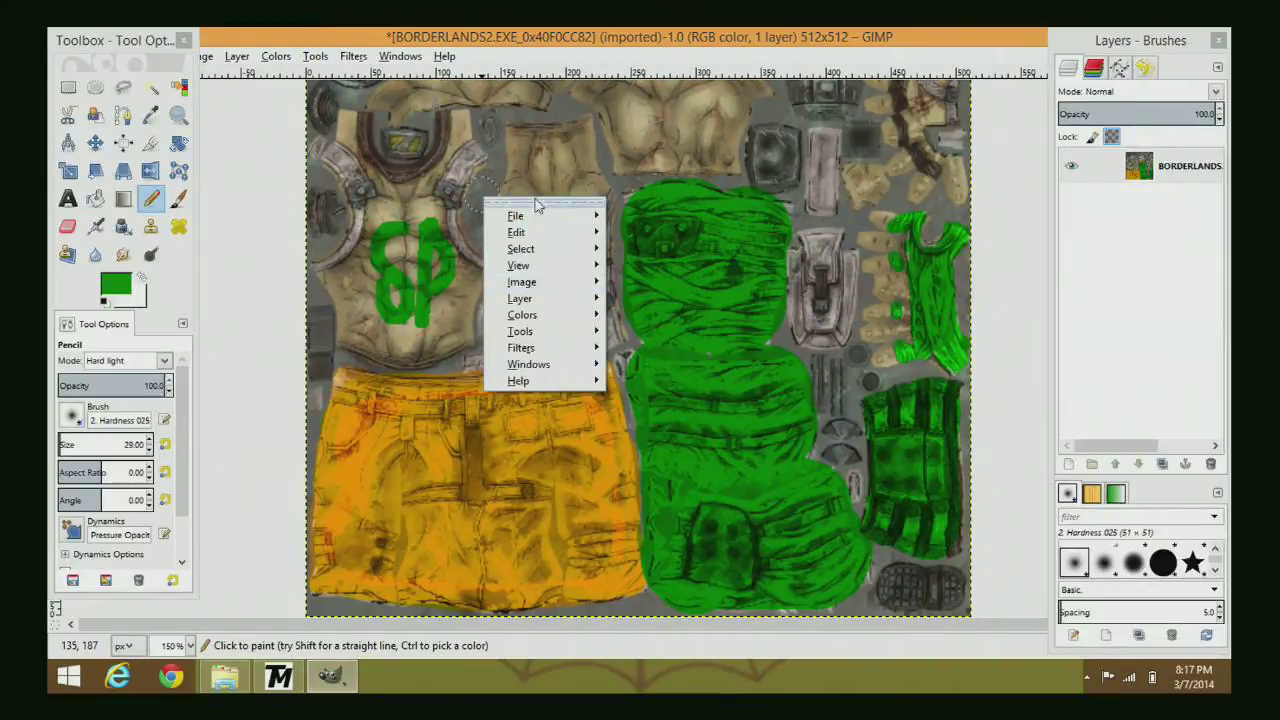
- Overwrite BORDERLANDS2.EXE_0x40F0CC82.png with the painted texture, then close the image without saving a GIMP copy and quit GIMP
{"action": "mouse_move", "coordinate": [535, 217]}
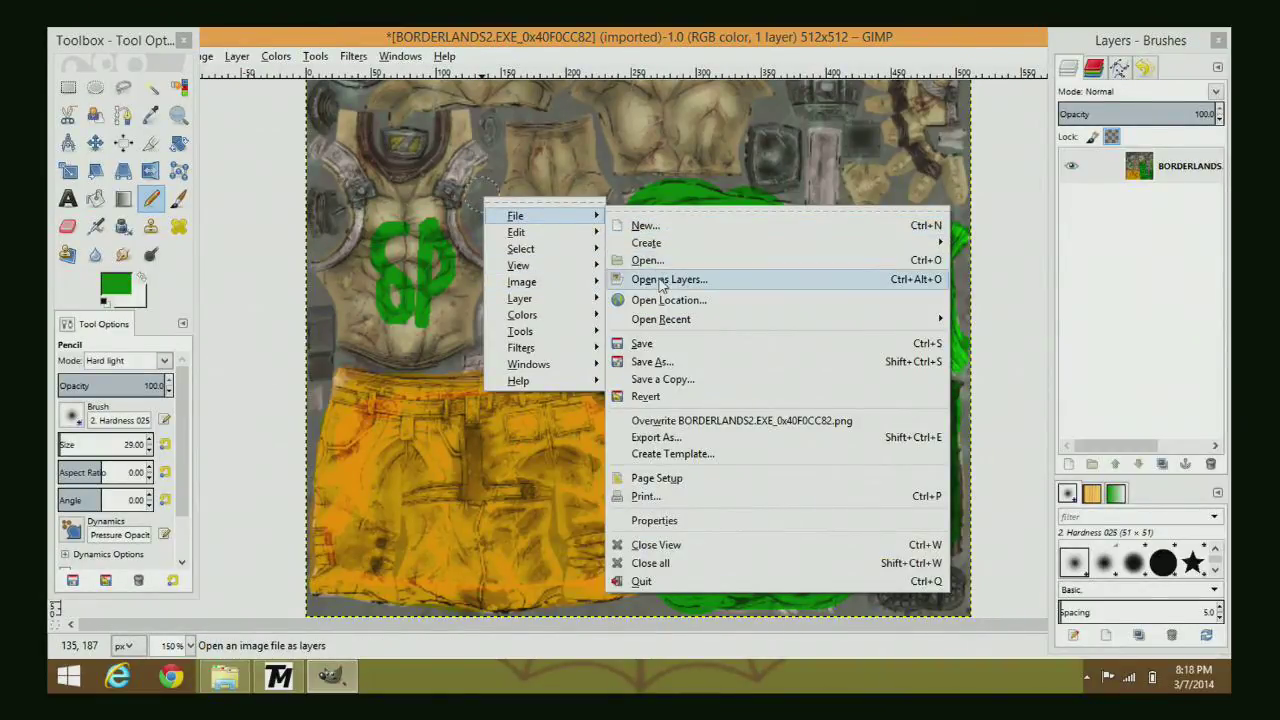
{"action": "left_click", "coordinate": [688, 424]}
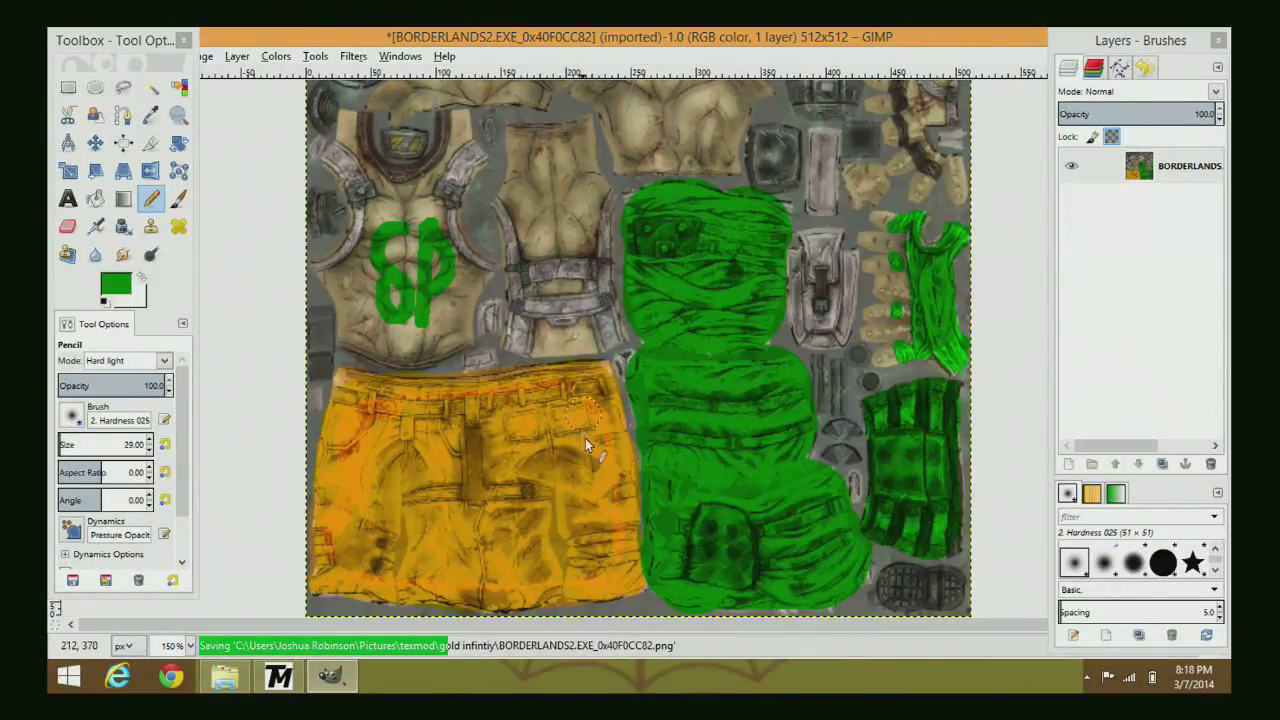
{"action": "double_click", "coordinate": [786, 40]}
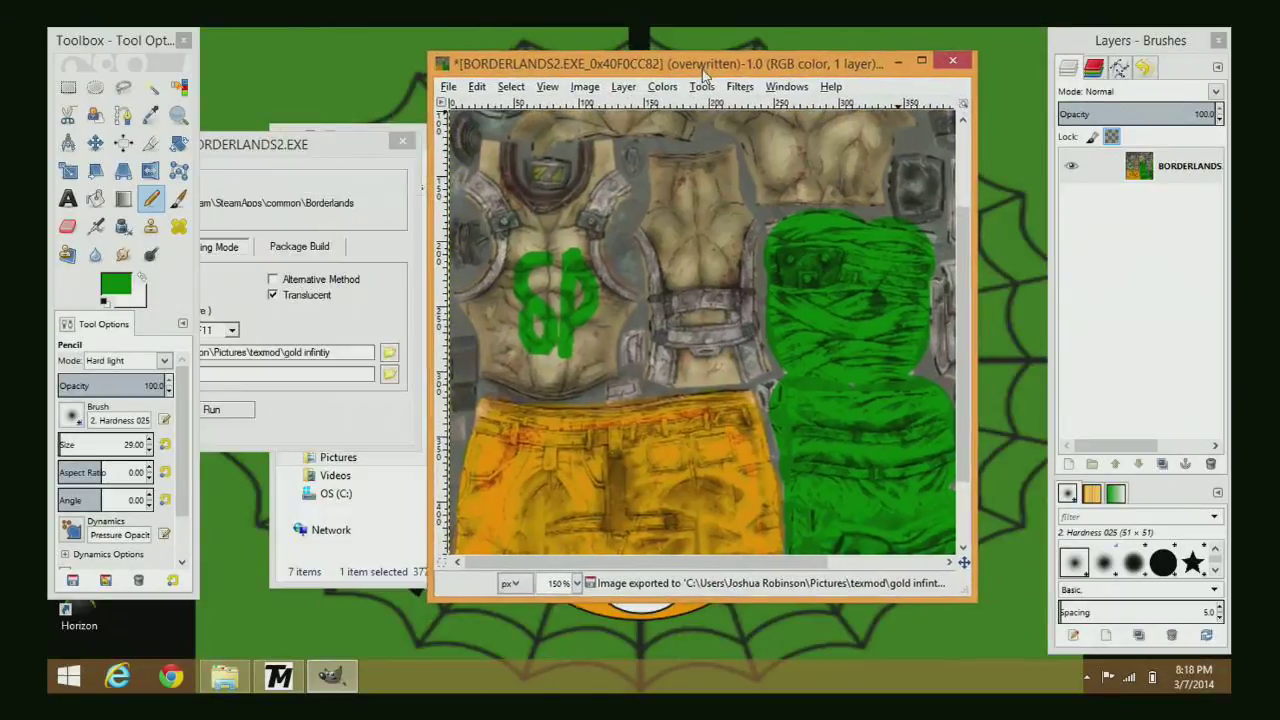
{"action": "left_click", "coordinate": [950, 63]}
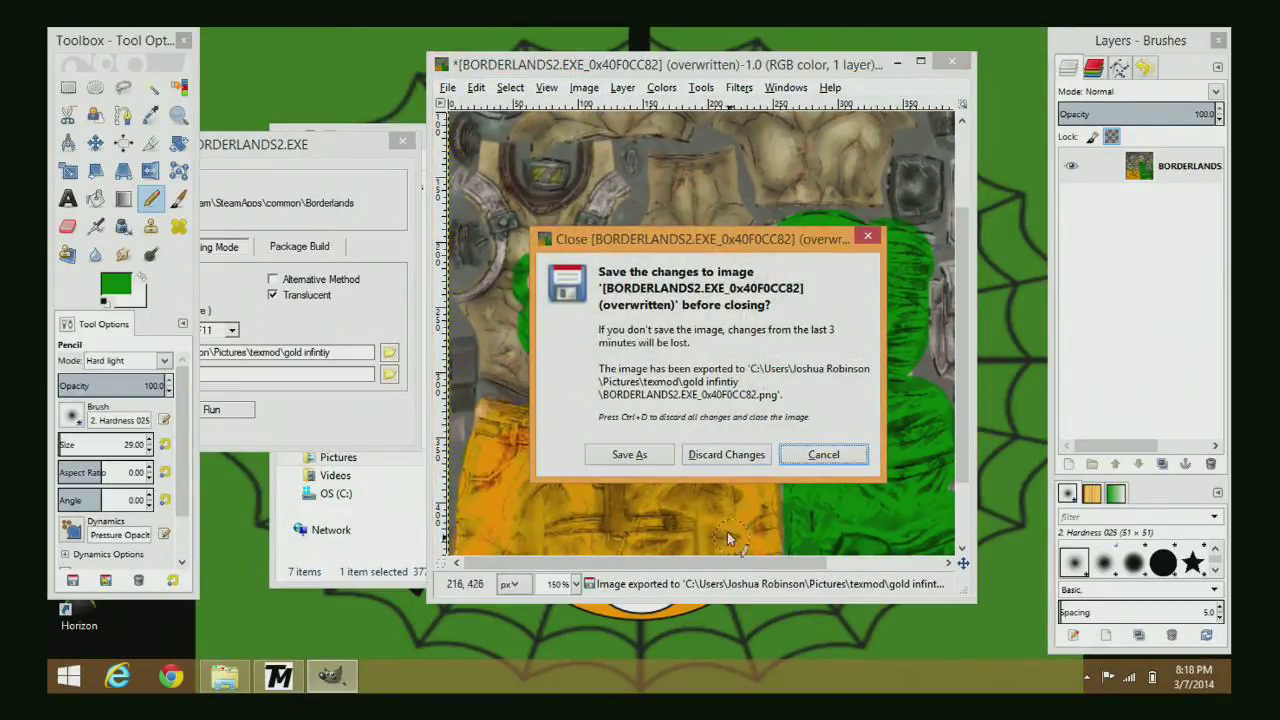
{"action": "left_click", "coordinate": [690, 455]}
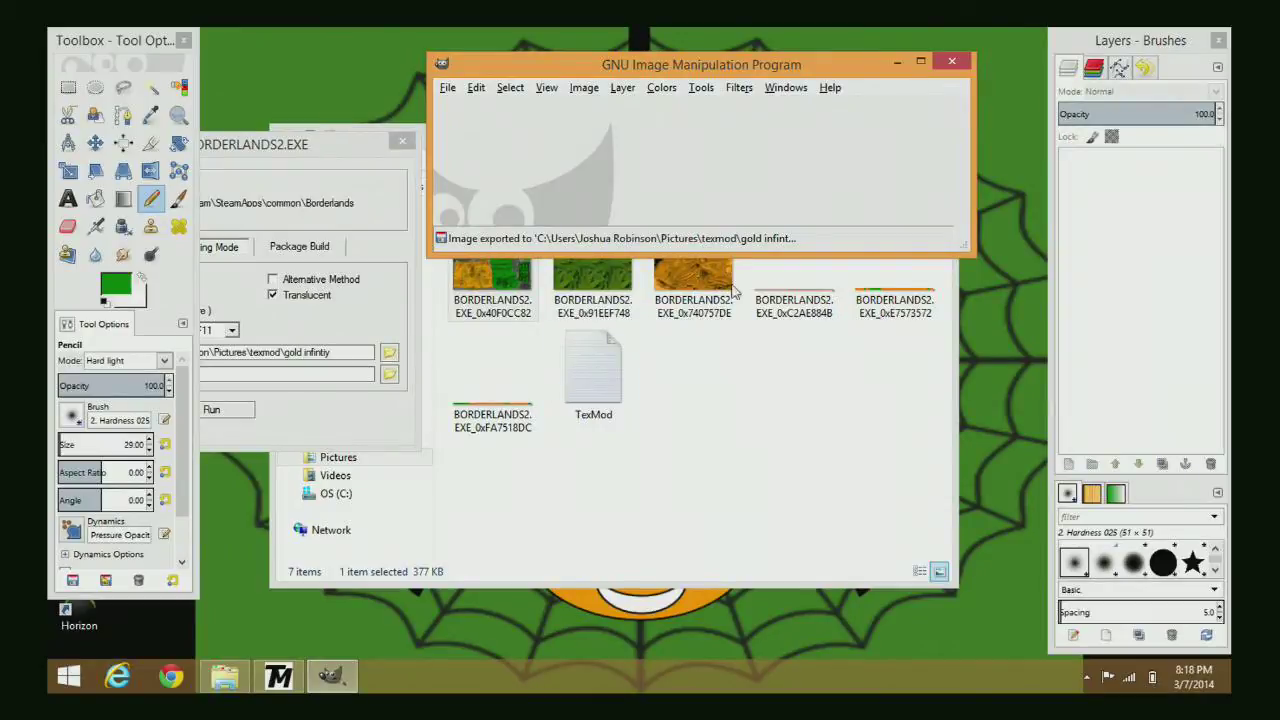
{"action": "left_click_drag", "start_coordinate": [815, 57], "coordinate": [731, 72]}
{"action": "left_click", "coordinate": [865, 64]}
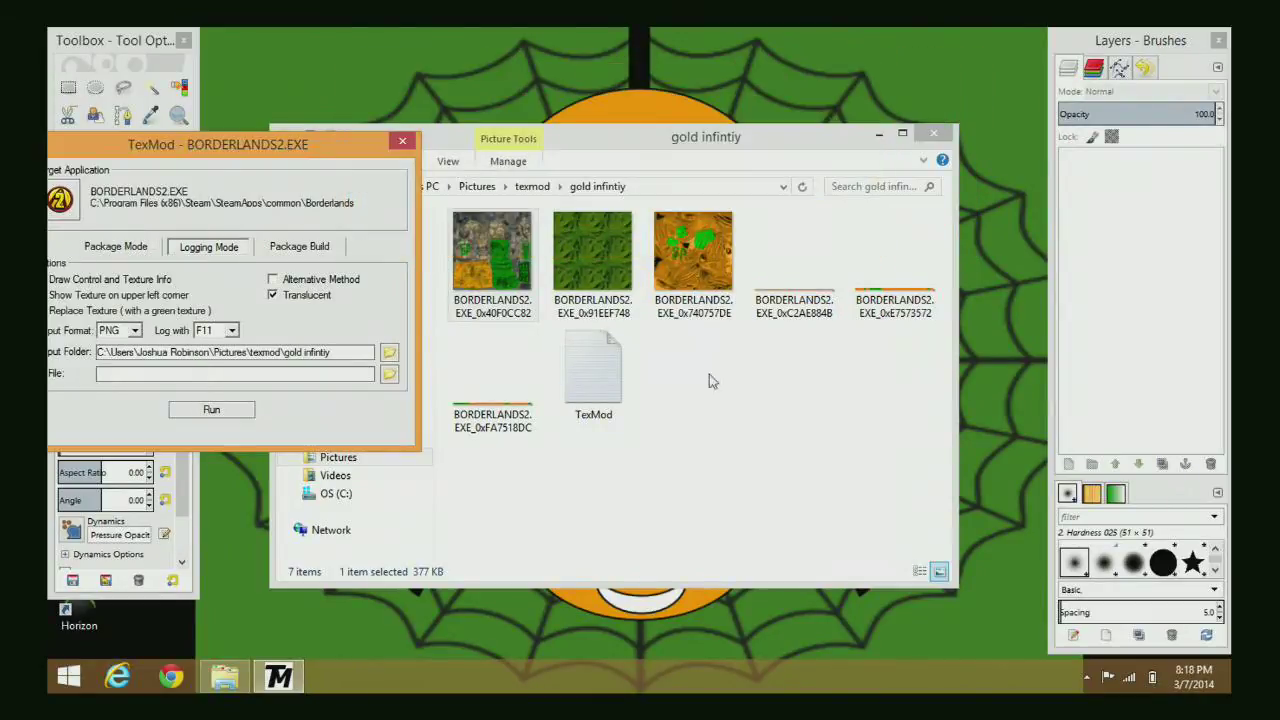
- Run Borderlands 2 through TexMod's Logging Mode and open the Quick Change station in Sanctuary
{"action": "left_click_drag", "start_coordinate": [258, 150], "coordinate": [316, 127]}
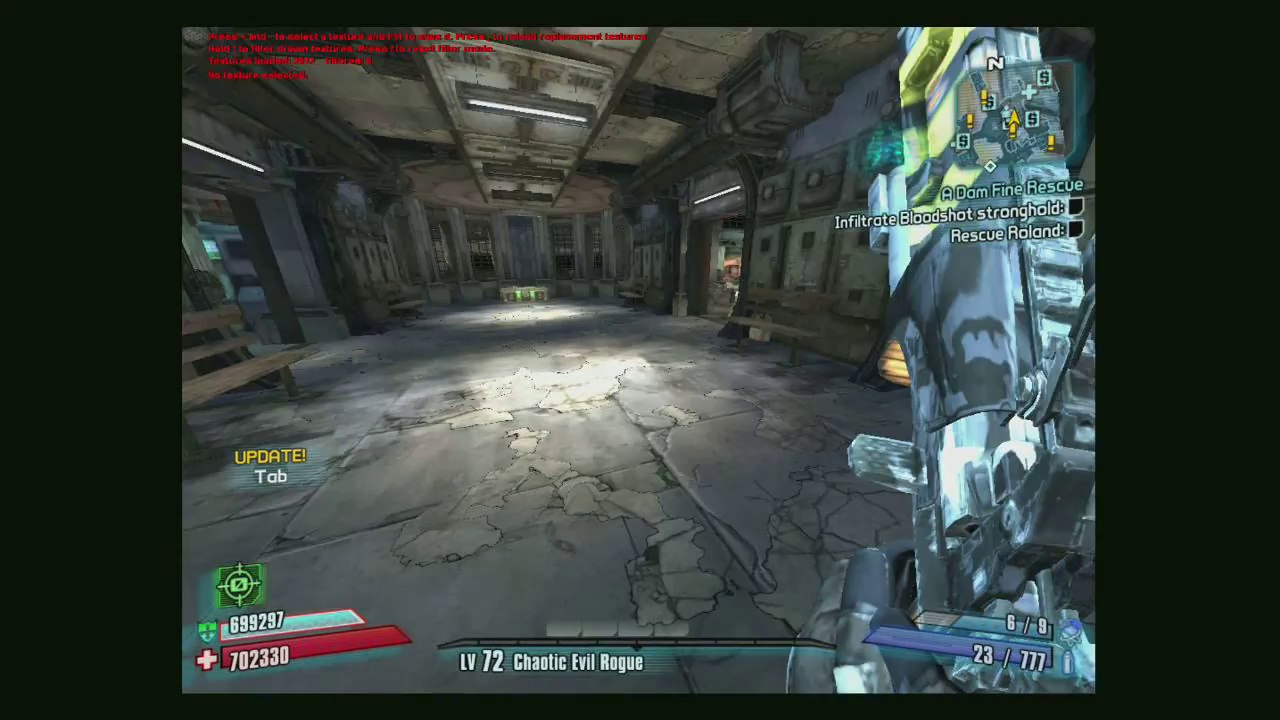
{"action": "key", "text": "w"}
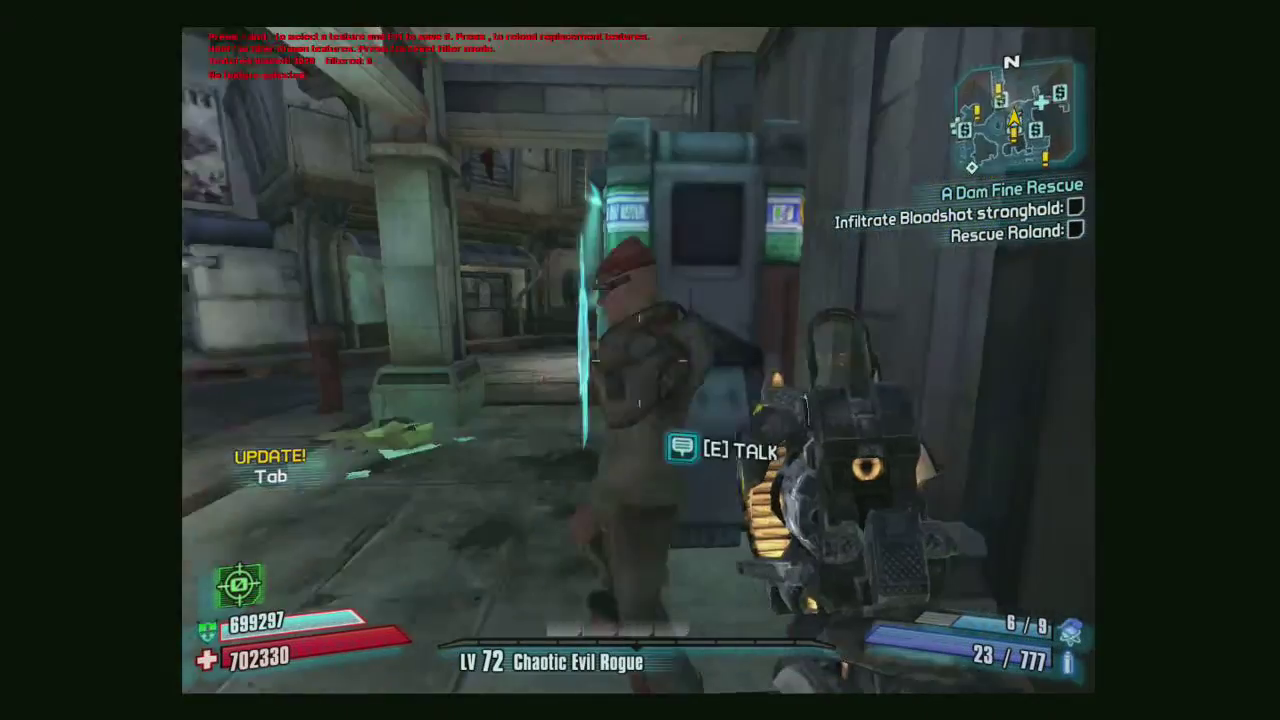
{"action": "key", "text": "e"}
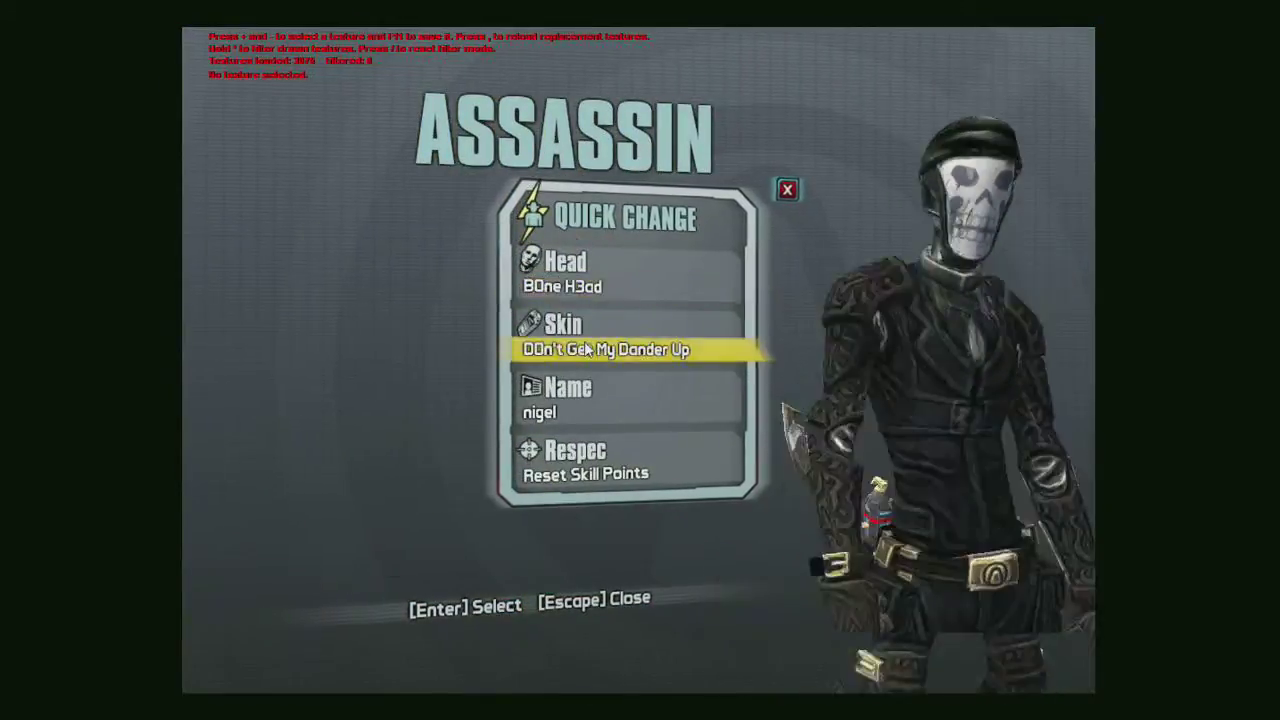
- Set the Assassin's skin to Zero's Sneaking Suit and the head to Zero
{"action": "left_click", "coordinate": [530, 340]}
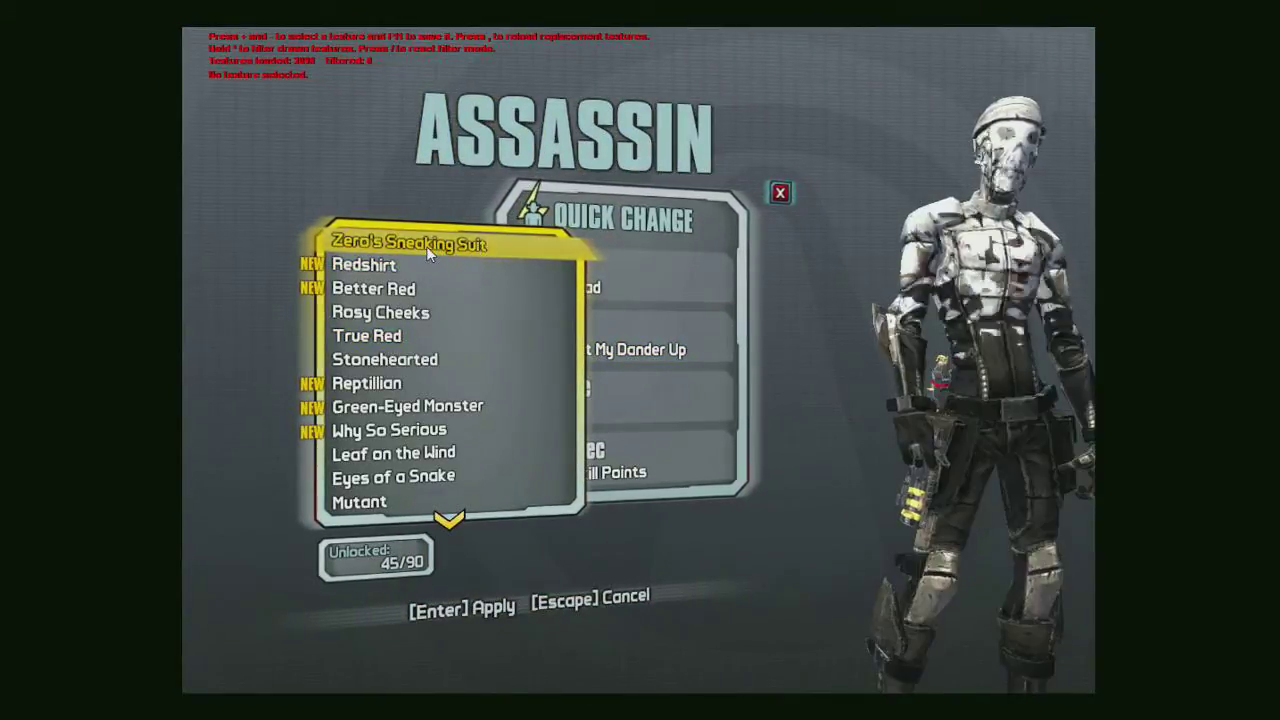
{"action": "left_click", "coordinate": [426, 246]}
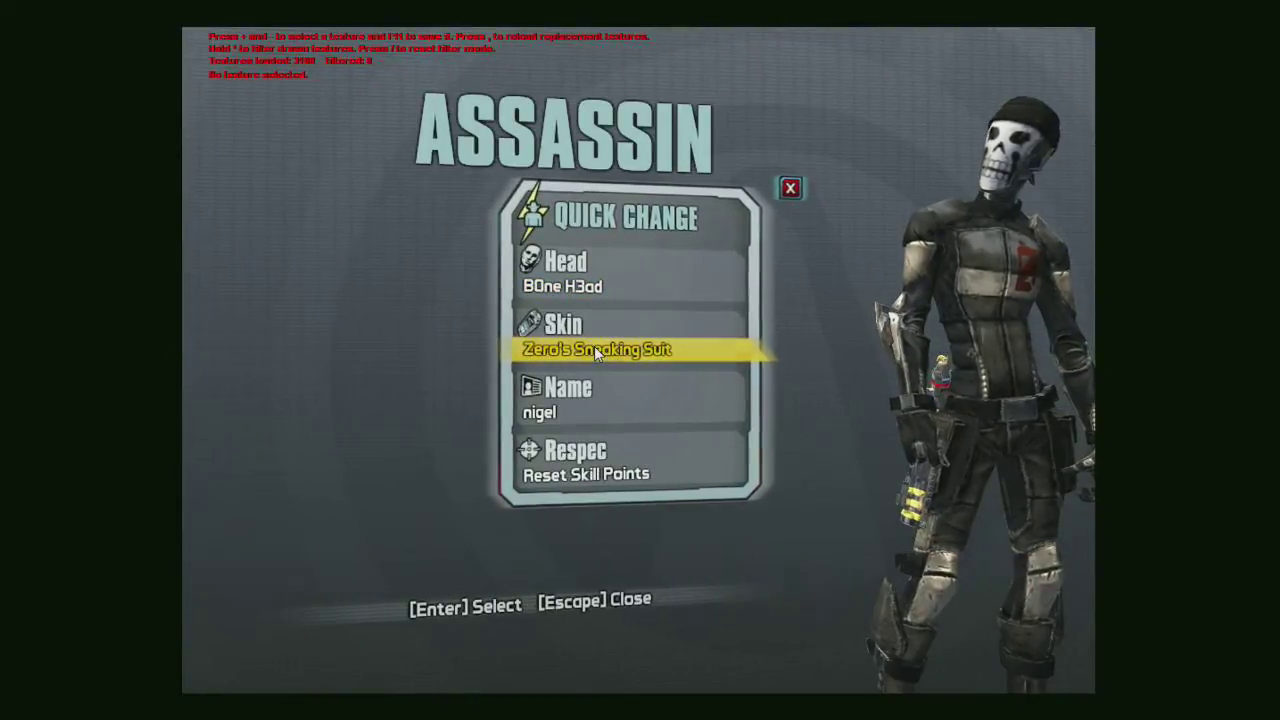
{"action": "left_click", "coordinate": [585, 285]}
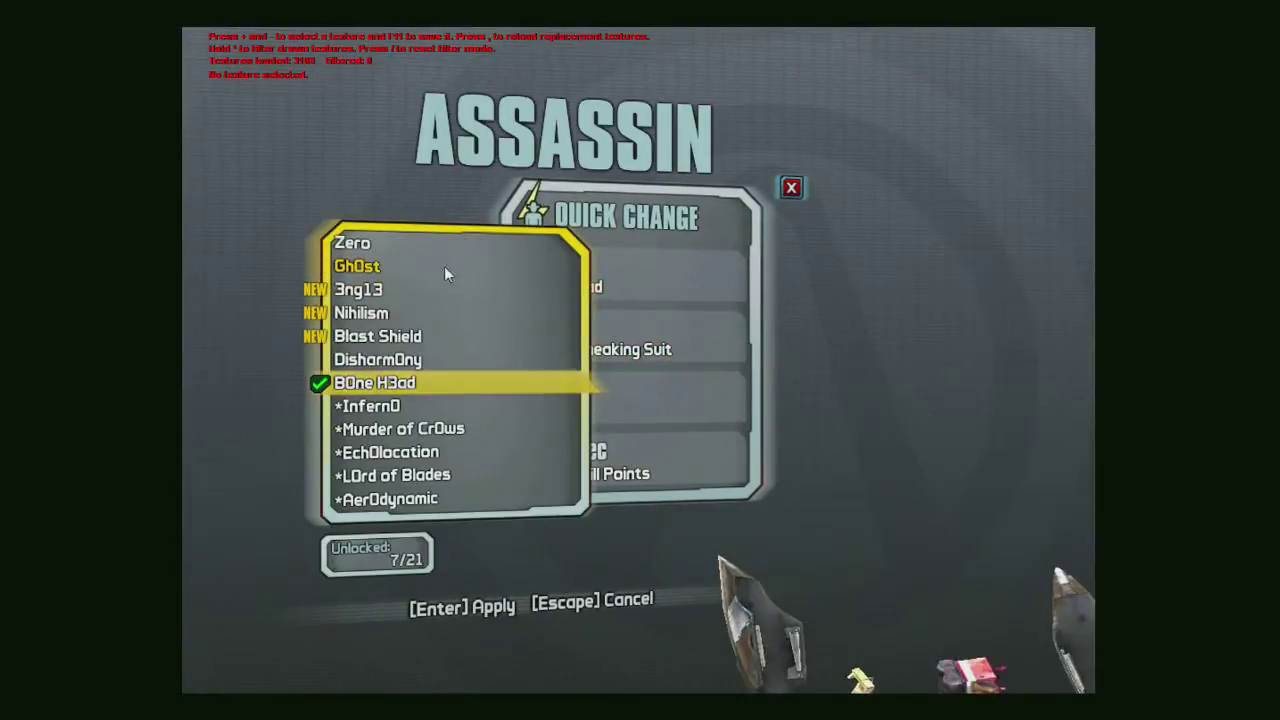
{"action": "left_click", "coordinate": [406, 248]}
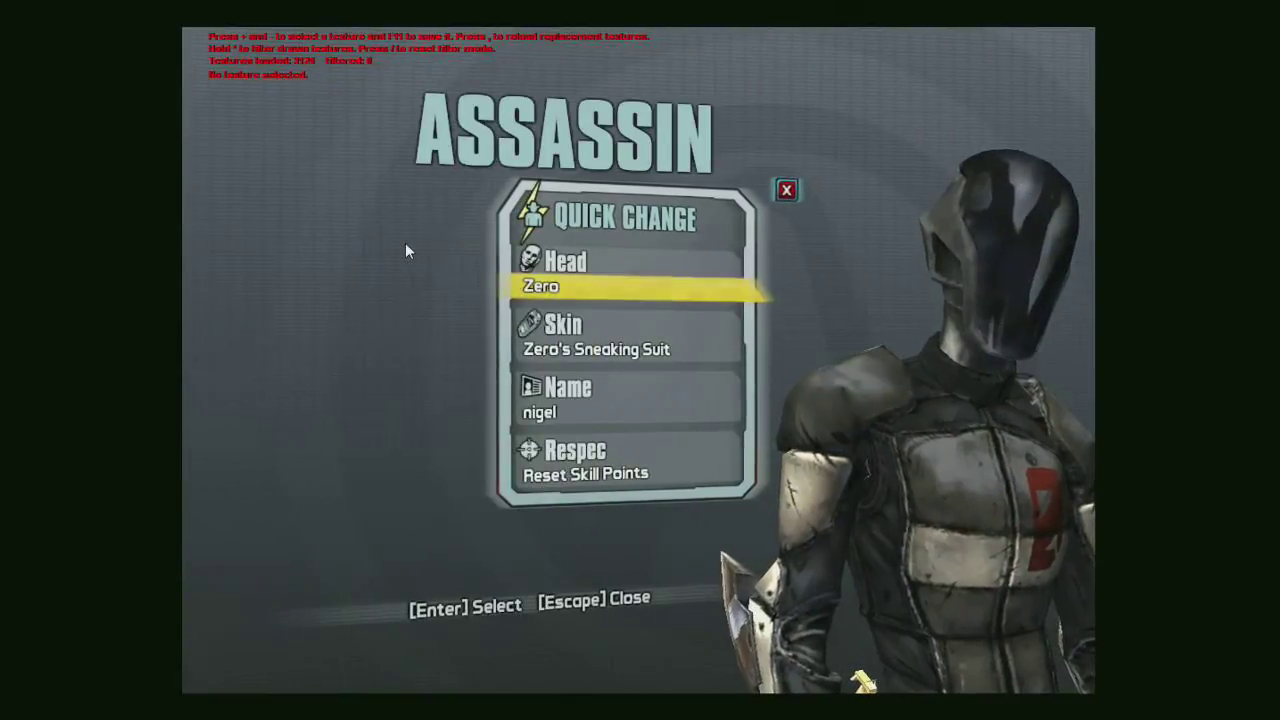
- Set the Assassin's head to Nihilism
{"action": "left_click", "coordinate": [545, 291]}
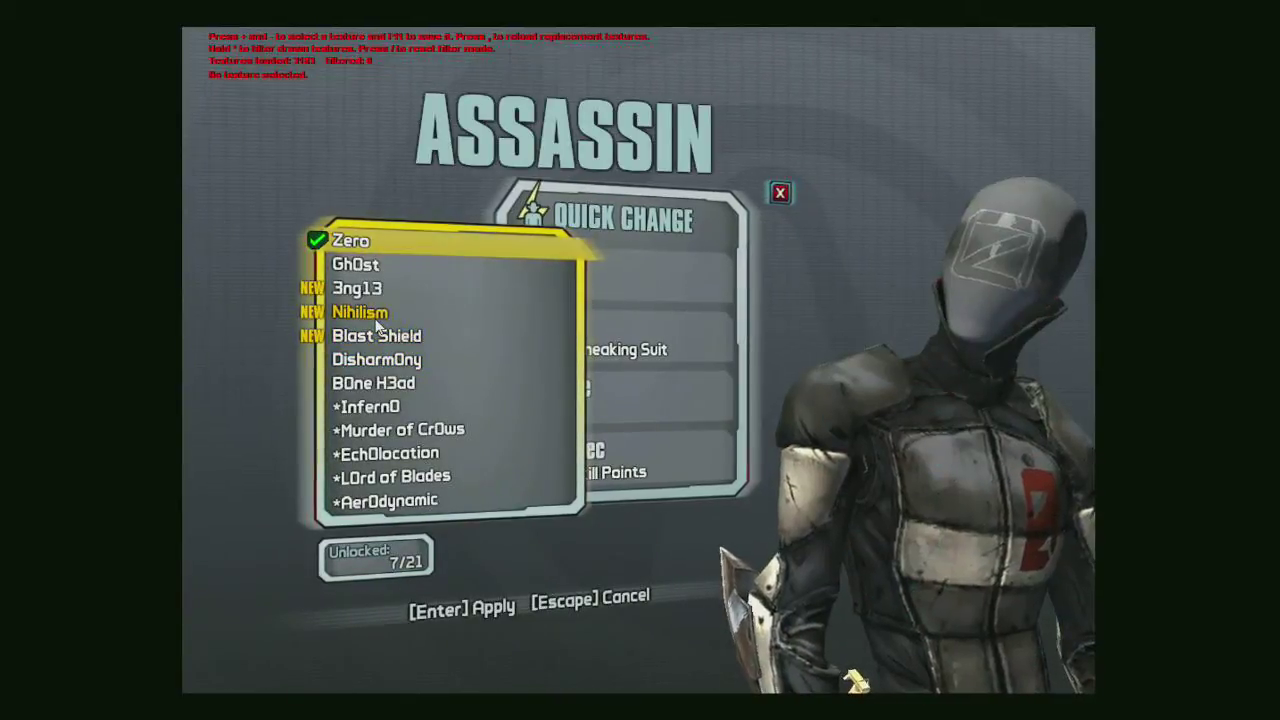
{"action": "left_click", "coordinate": [376, 325]}
{"action": "key", "text": "Return"}
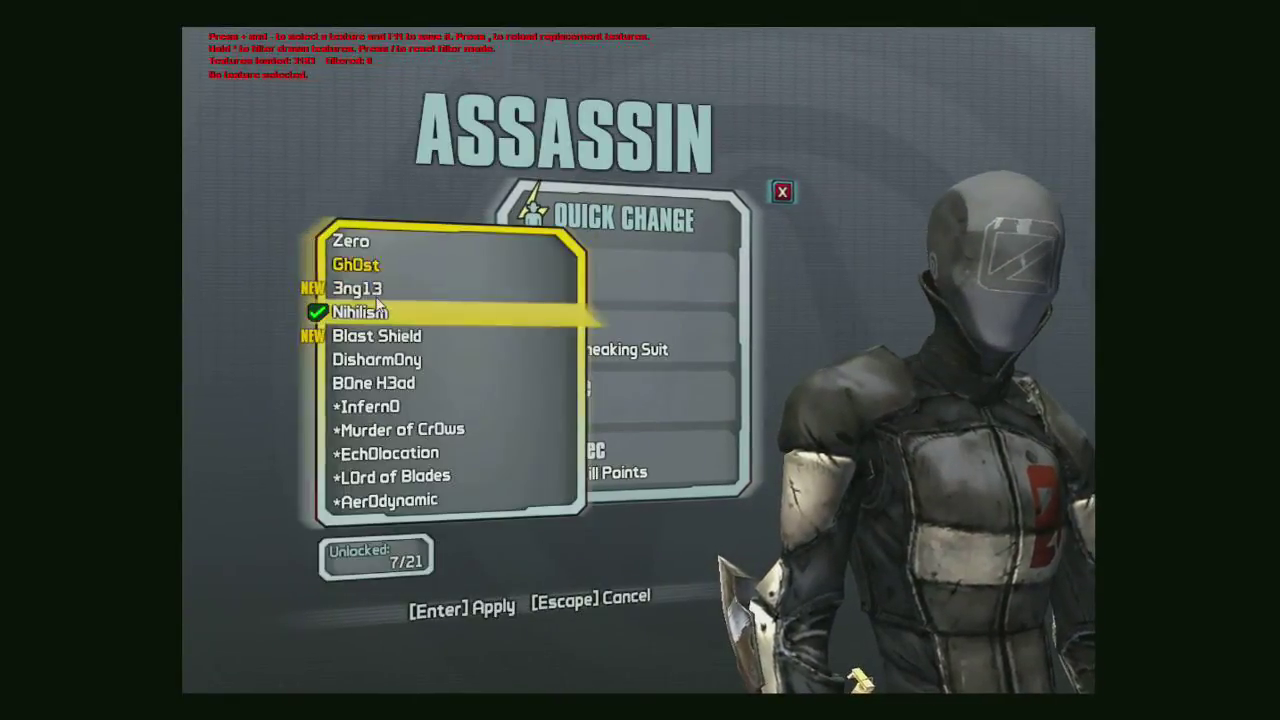
- Try the Blast Shield and 3ng13 heads on the Assassin, and switch back to Nihilism
{"action": "key", "text": "Down"}
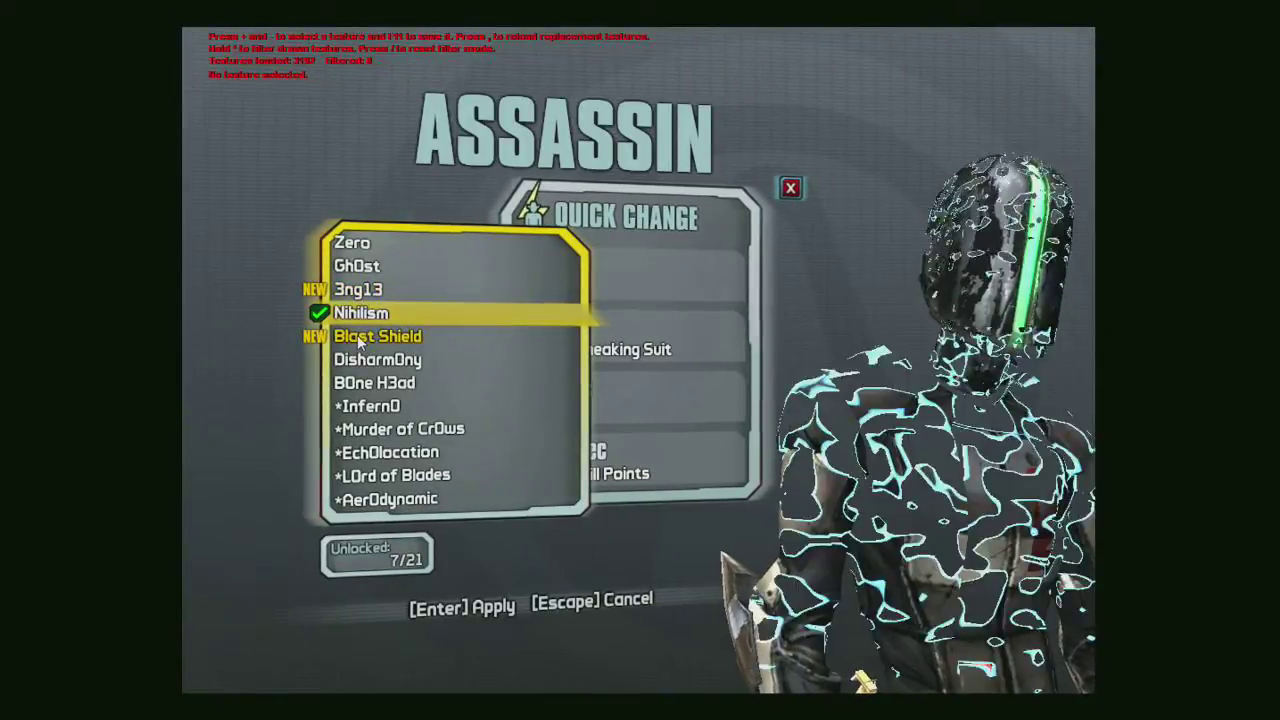
{"action": "key", "text": "Return"}
{"action": "left_click", "coordinate": [564, 290]}
{"action": "key", "text": "Up"}
{"action": "key", "text": "Up"}
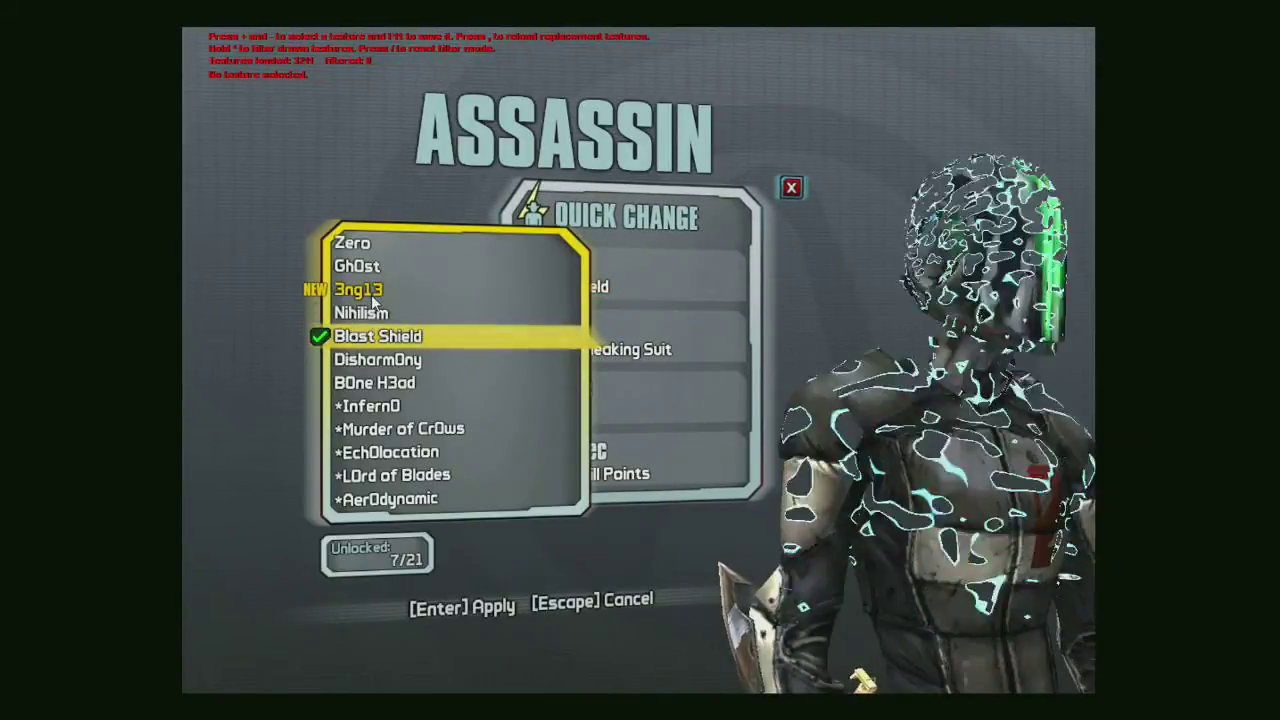
{"action": "key", "text": "Return"}
{"action": "left_click", "coordinate": [572, 285]}
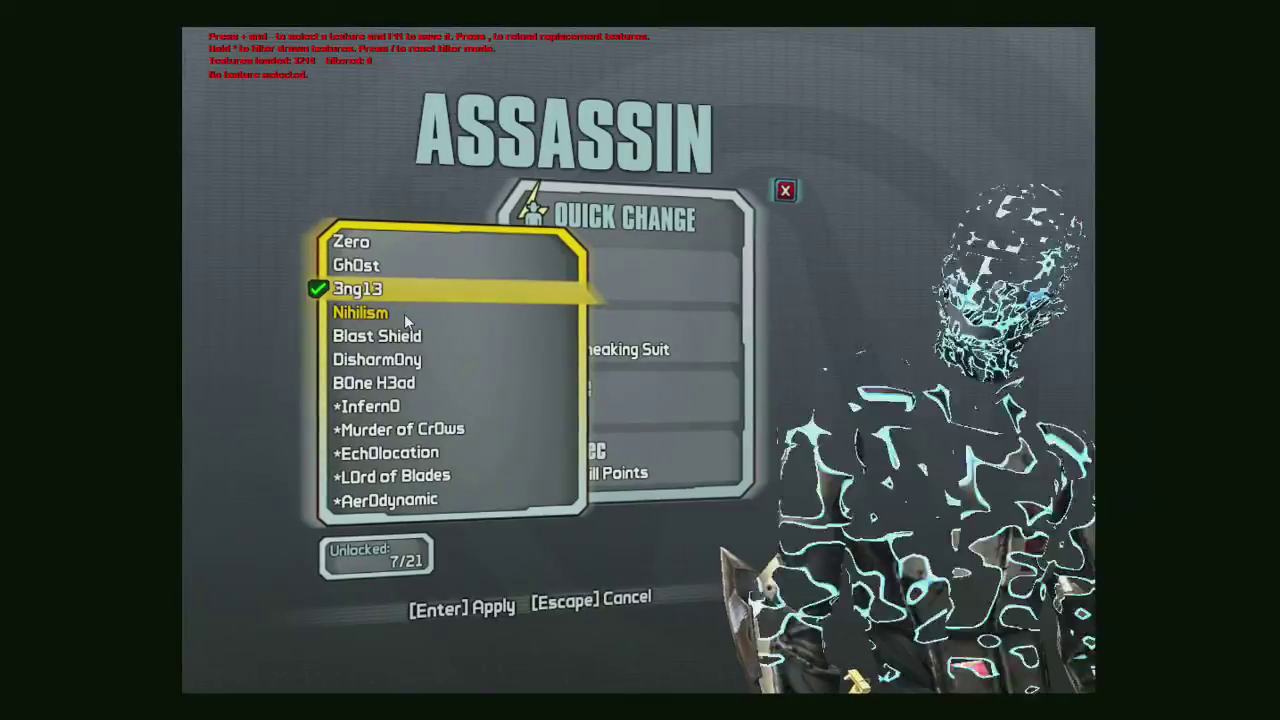
{"action": "left_click", "coordinate": [404, 314]}
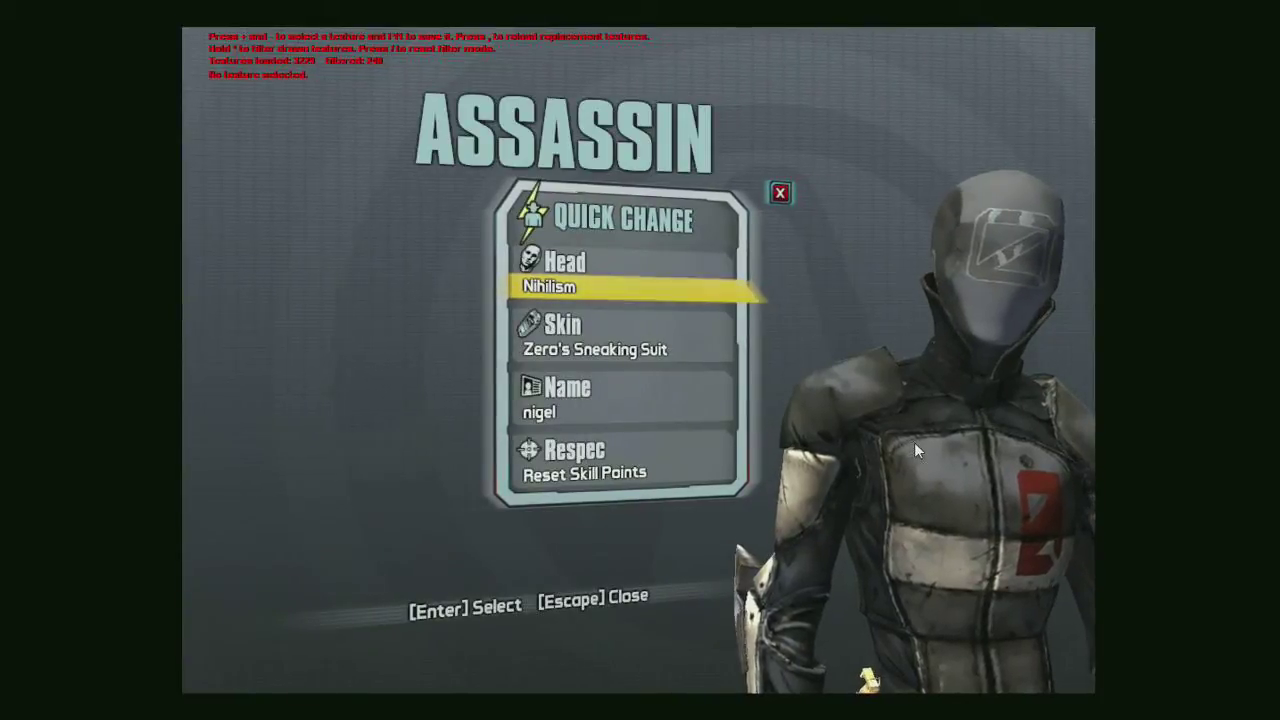
- Step forward through TexMod's filtered textures to search for the Assassin's skin texture
{"action": "key", "text": "KP_Add"}
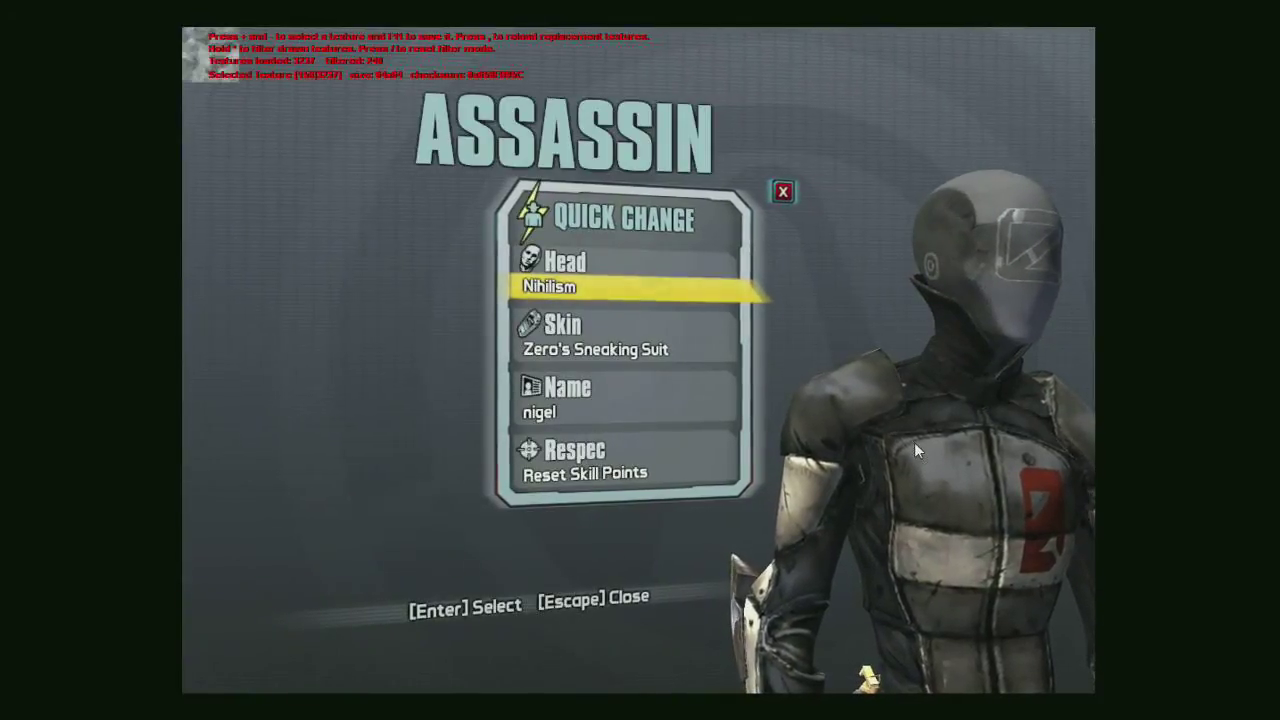
{"action": "key", "text": "KP_Add"}
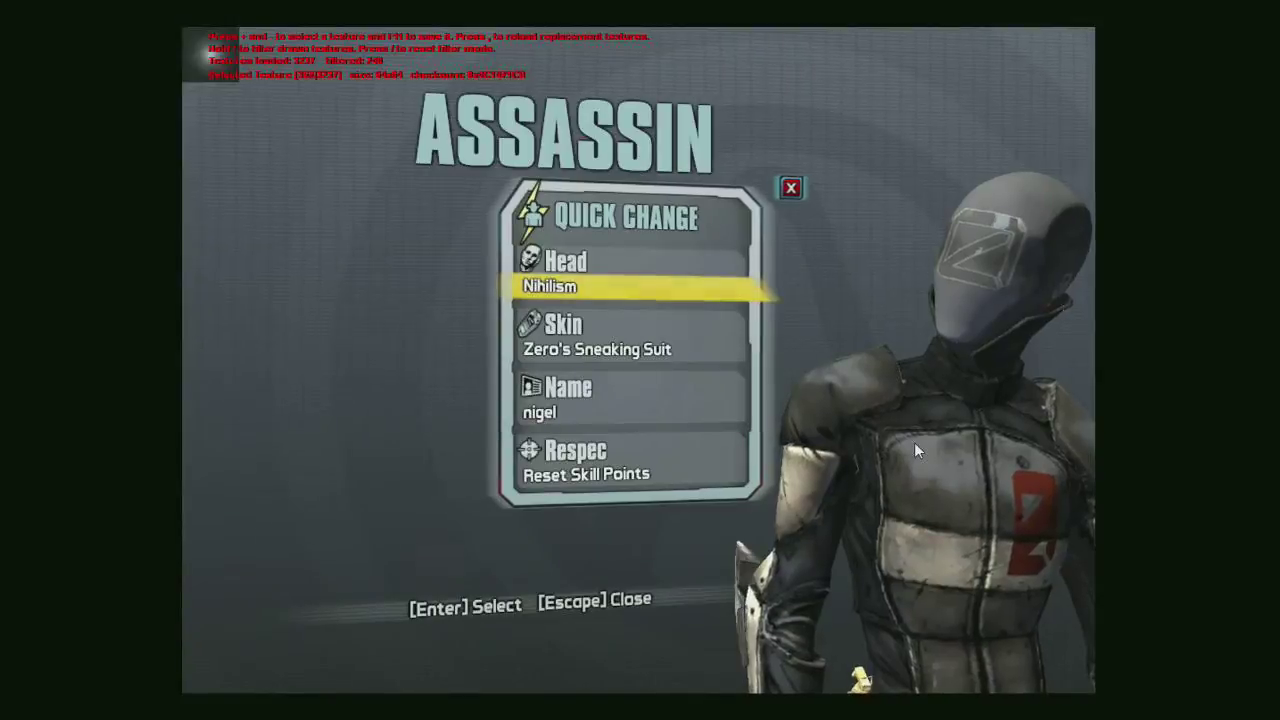
{"action": "key", "text": "KP_Add"}
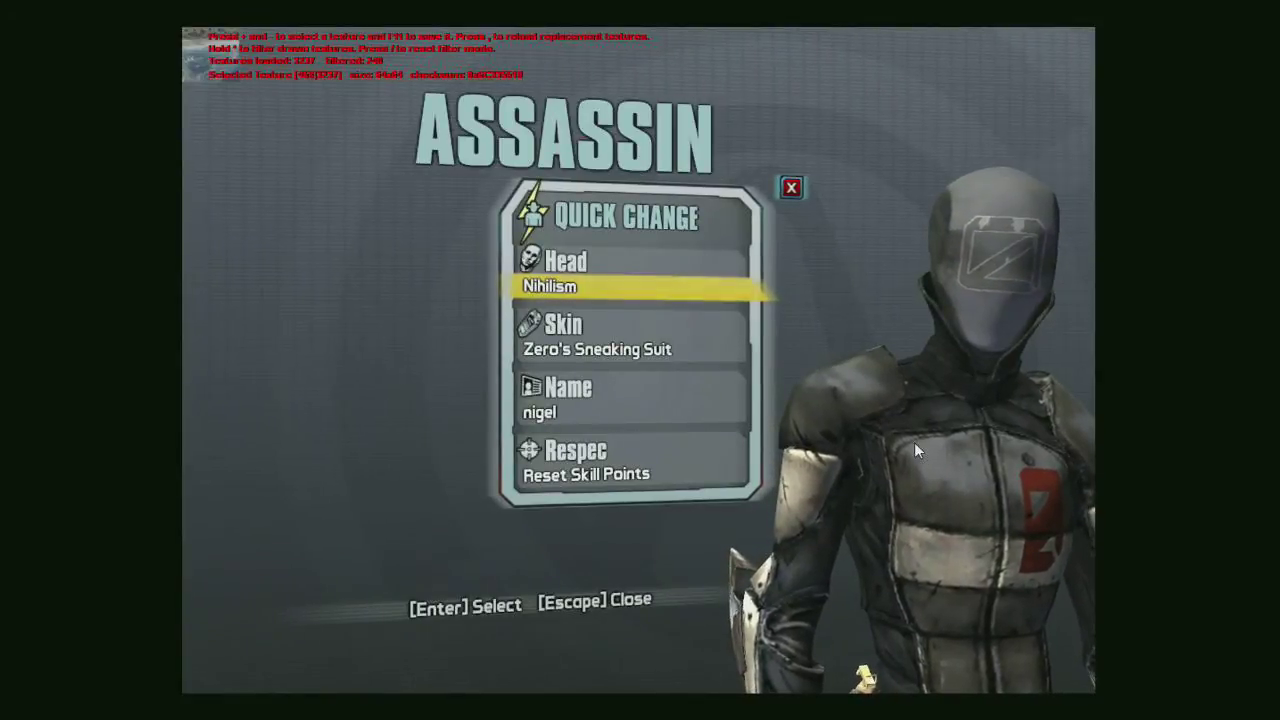
{"action": "key", "text": "KP_Add"}
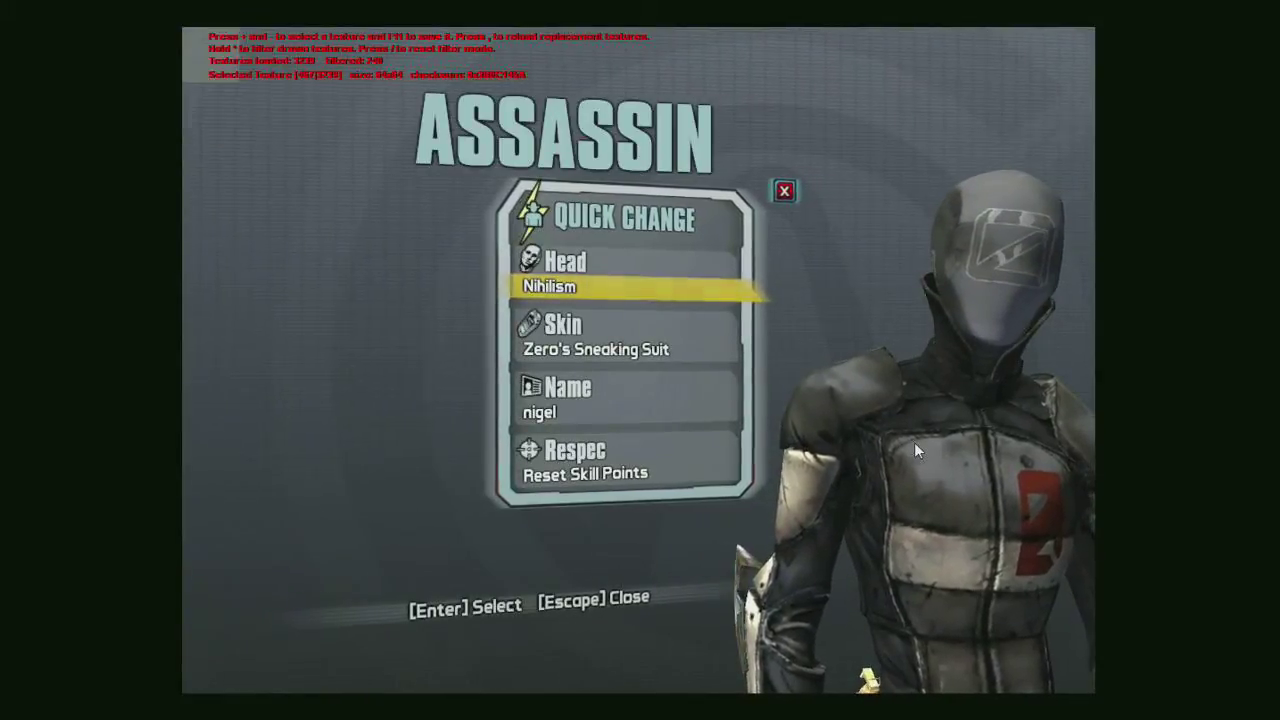
{"action": "key", "text": "KP_Add"}
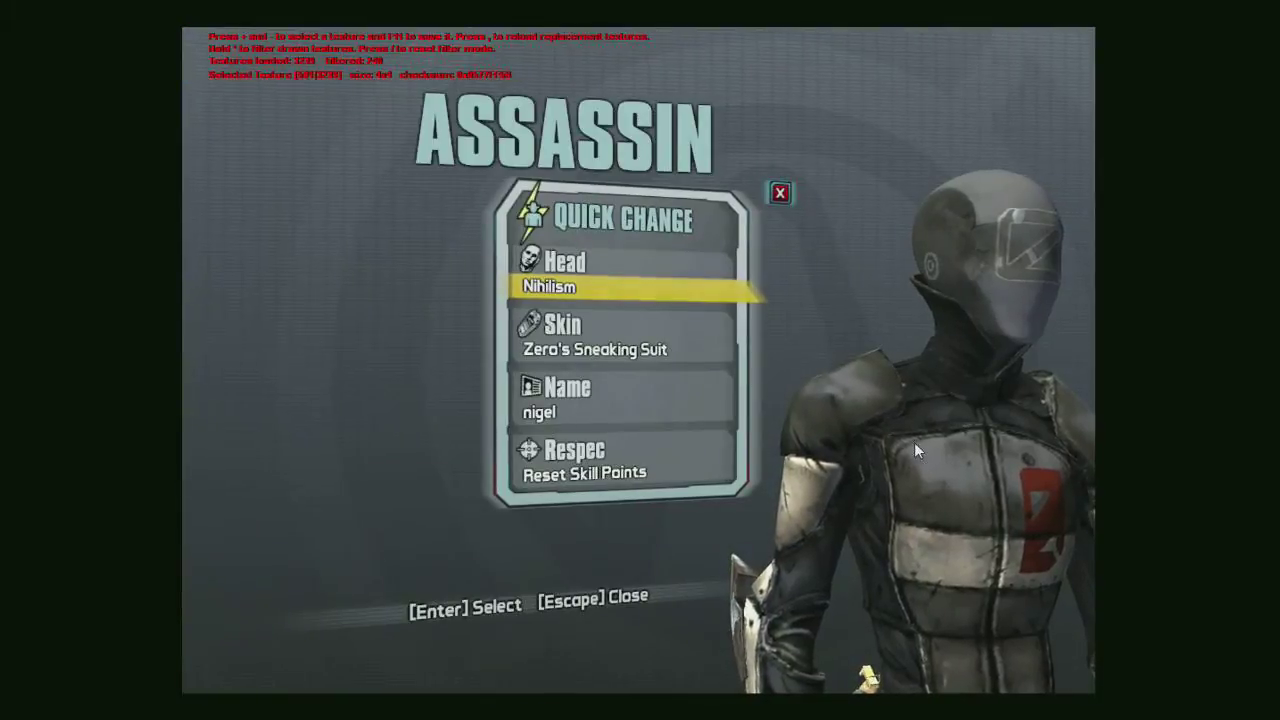
{"action": "key", "text": "KP_Add"}
{"action": "key", "text": "KP_Add"}
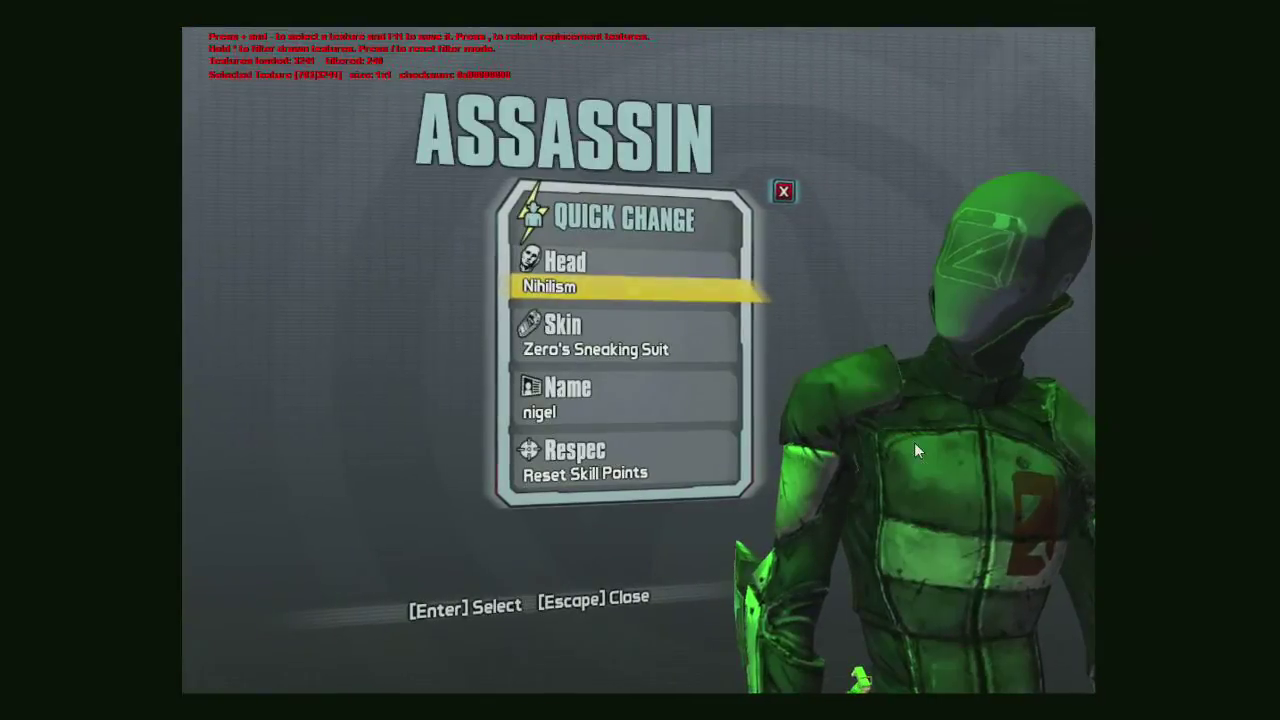
{"action": "key", "text": "KP_Add"}
{"action": "key", "text": "KP_Add"}
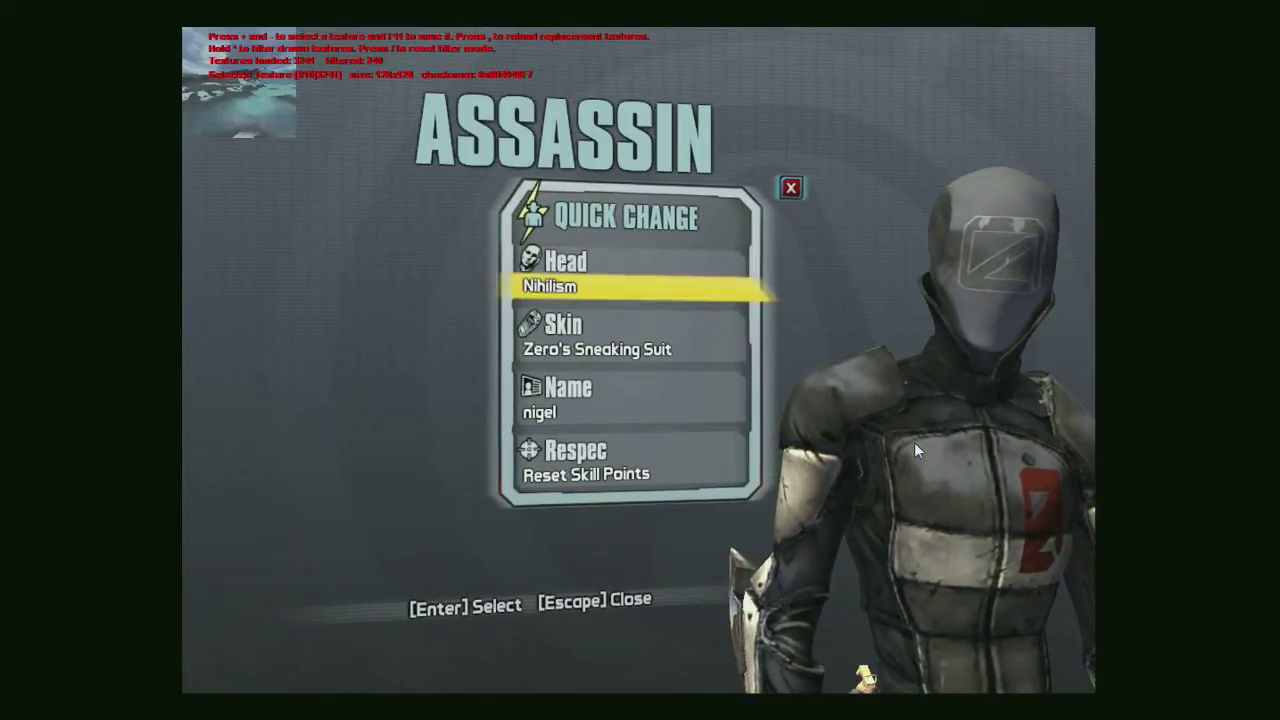
{"action": "key", "text": "KP_Add"}
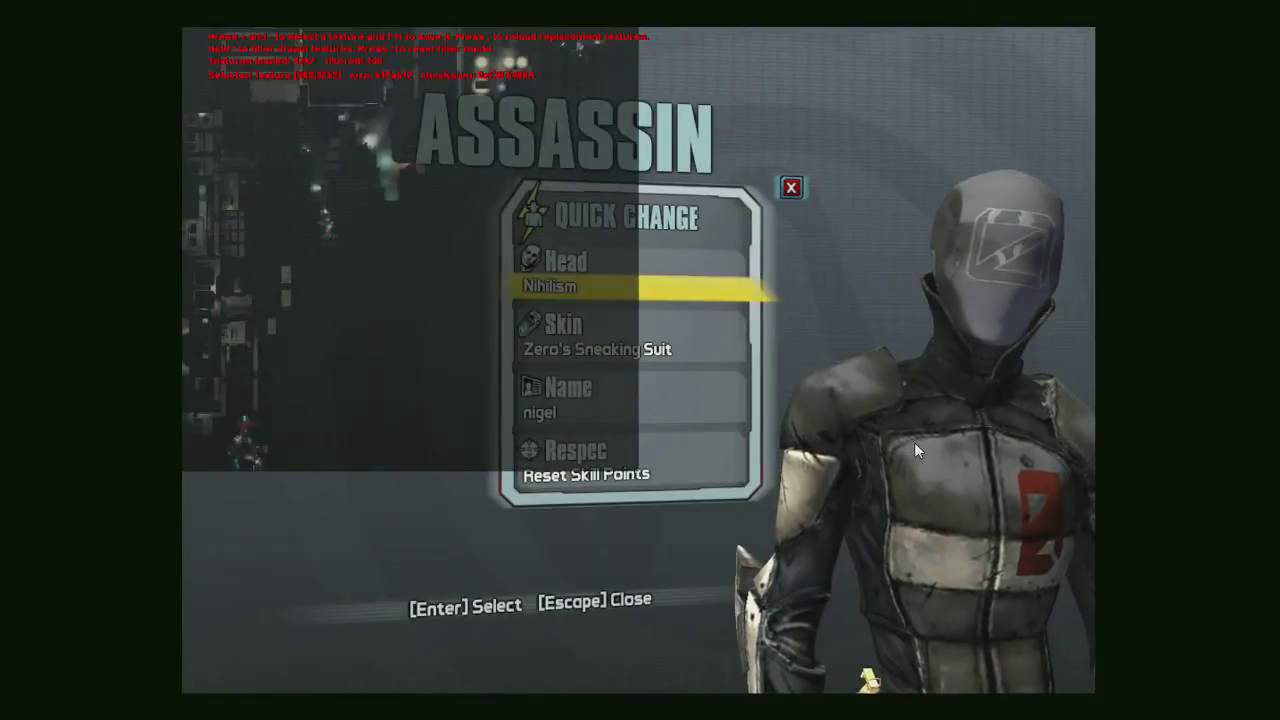
{"action": "key", "text": "KP_Add"}
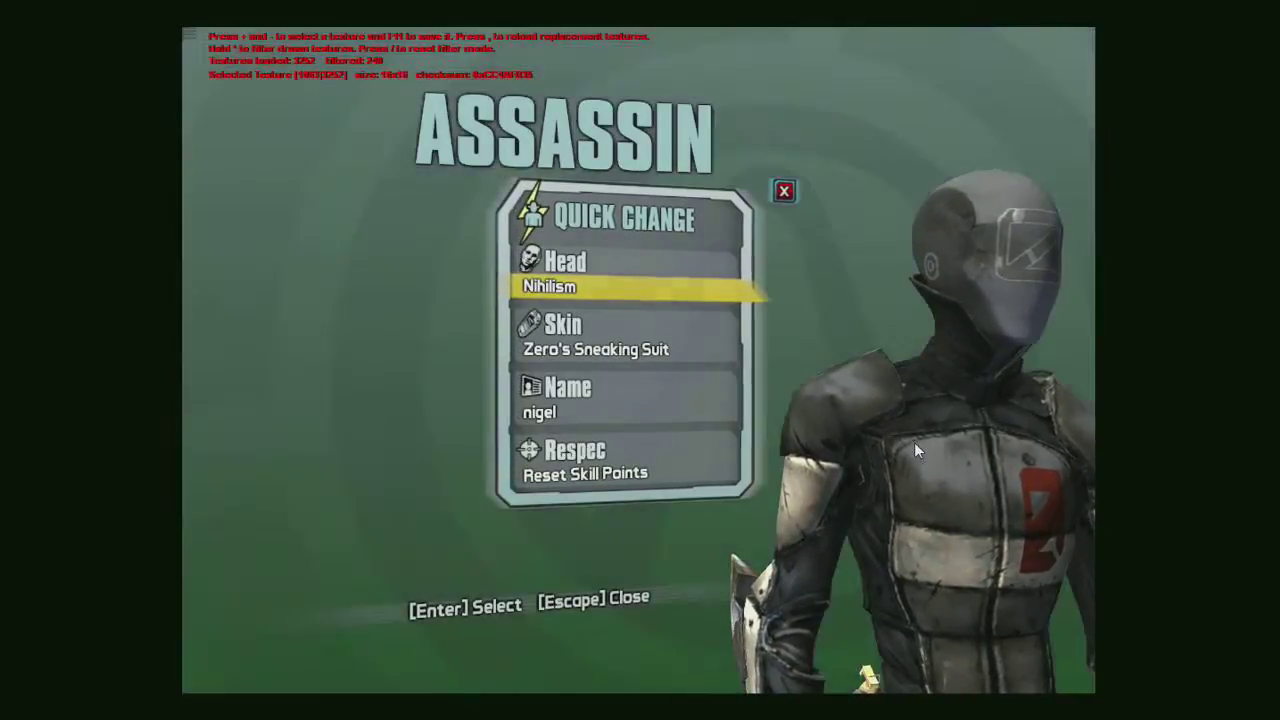
{"action": "key", "text": "KP_Add"}
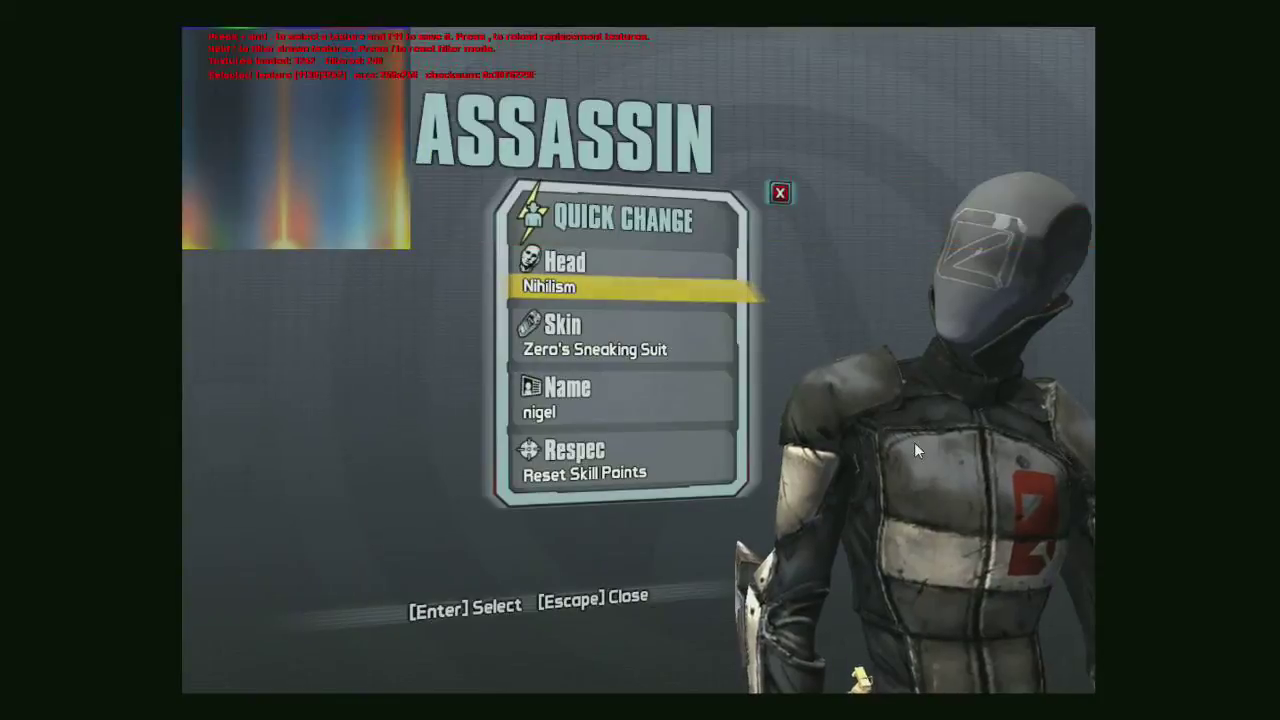
{"action": "key", "text": "KP_Add"}
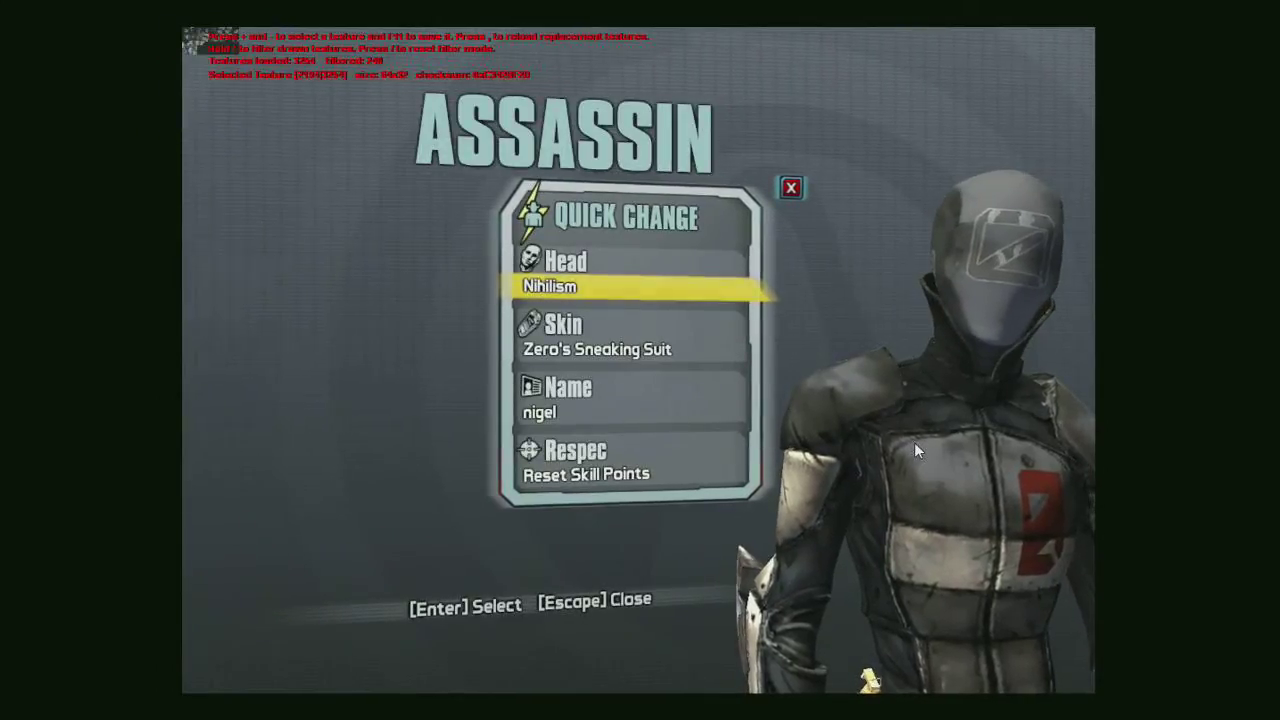
{"action": "key", "text": "KP_Add"}
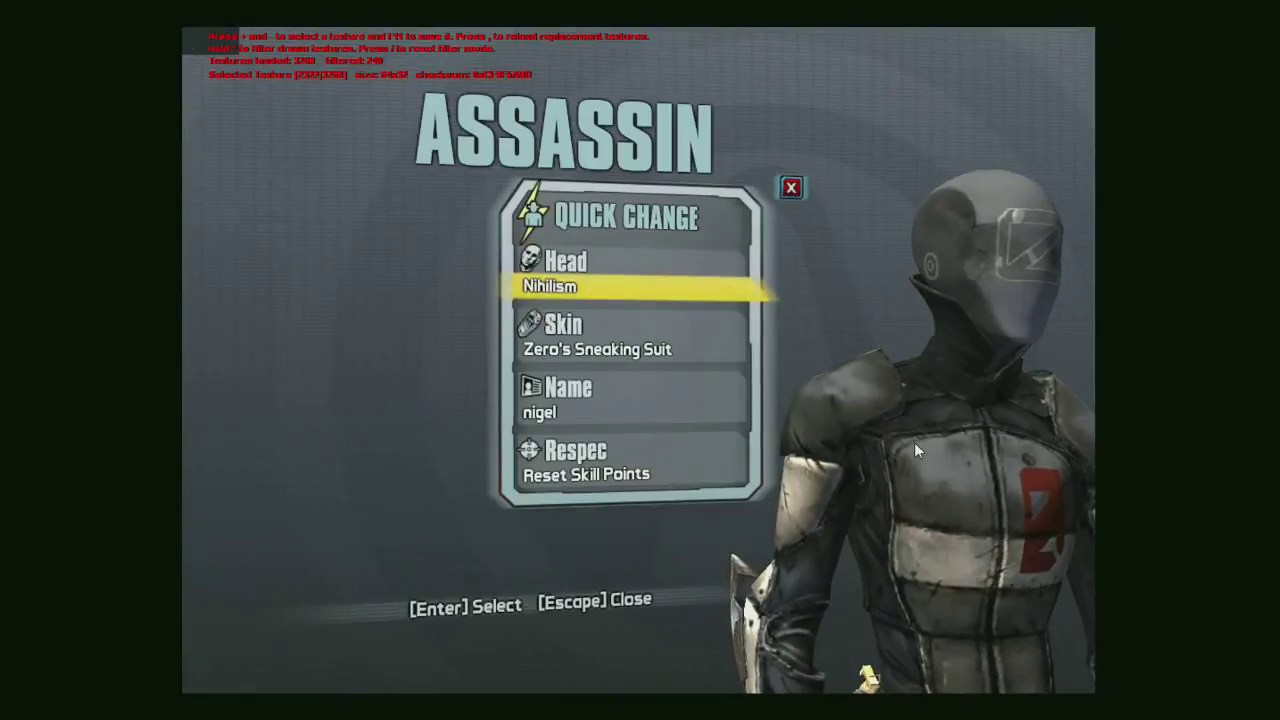
{"action": "key", "text": "KP_Add"}
{"action": "key", "text": "KP_Add"}
{"action": "key", "text": "KP_Add"}
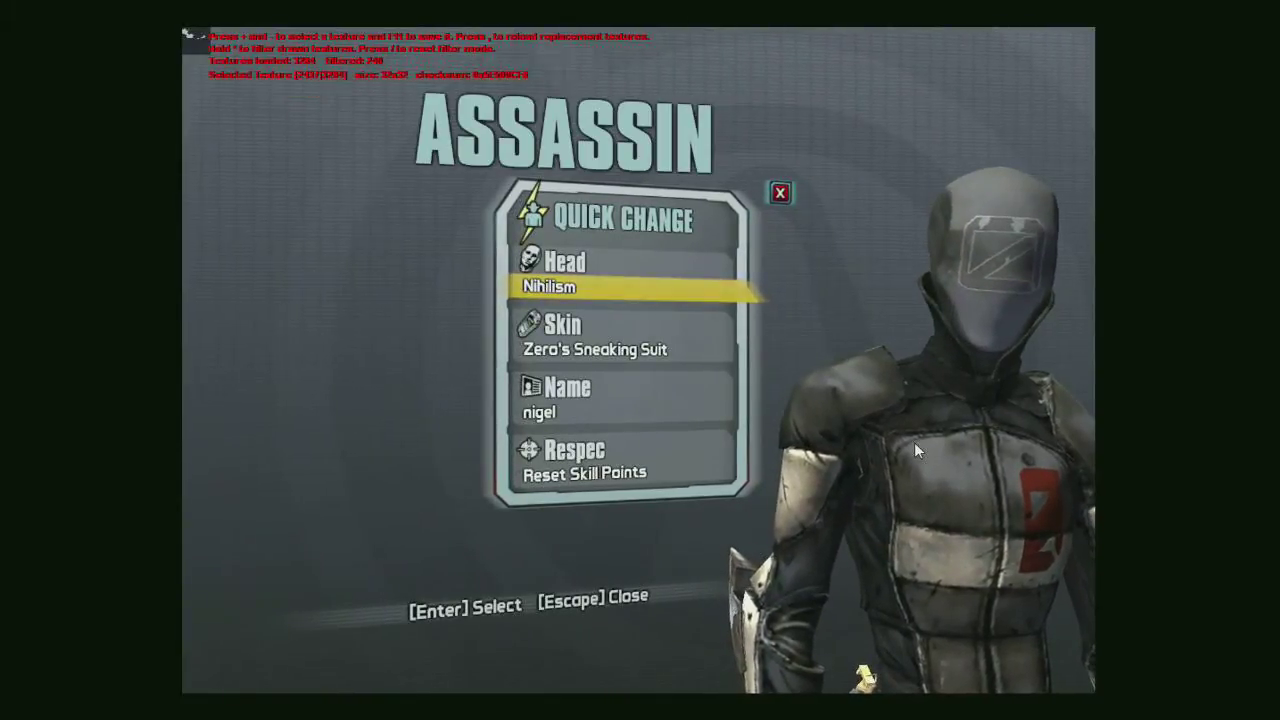
{"action": "key", "text": "KP_Add"}
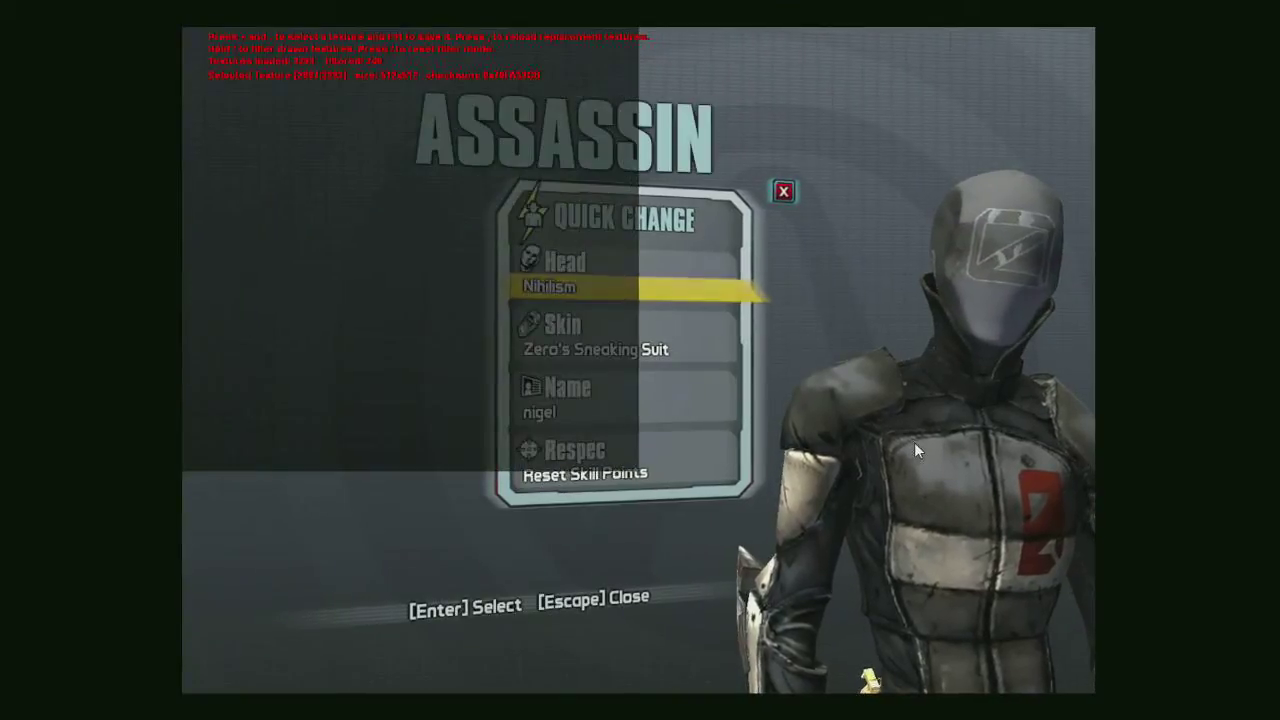
{"action": "key", "text": "KP_Add"}
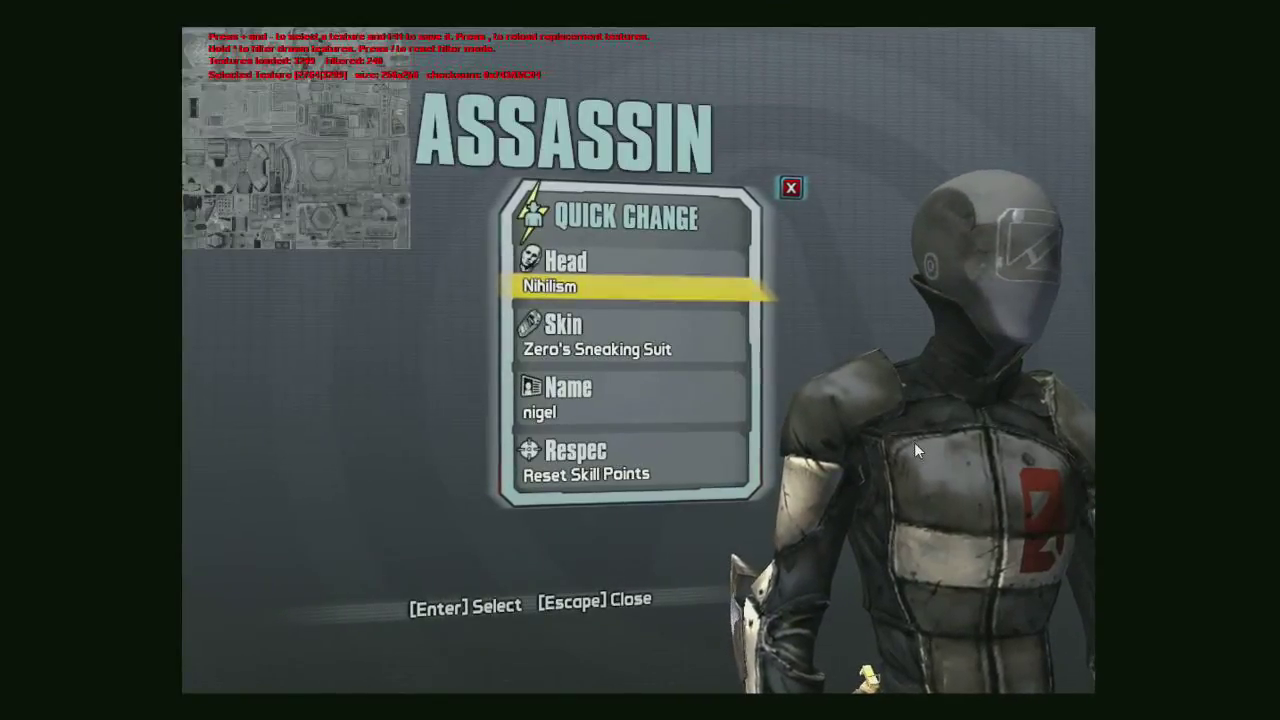
{"action": "key", "text": "KP_Add"}
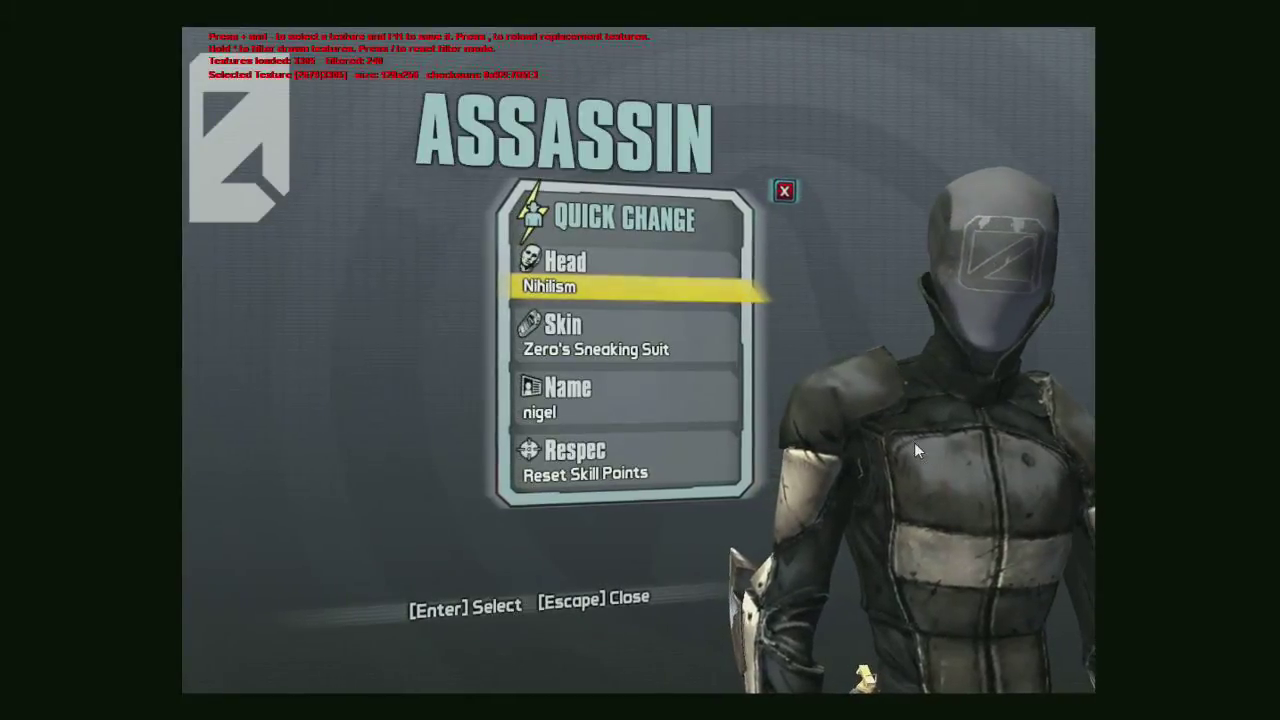
{"action": "key", "text": "KP_Add"}
{"action": "key", "text": "KP_Add"}
{"action": "key", "text": "KP_Add"}
{"action": "key", "text": "KP_Add"}
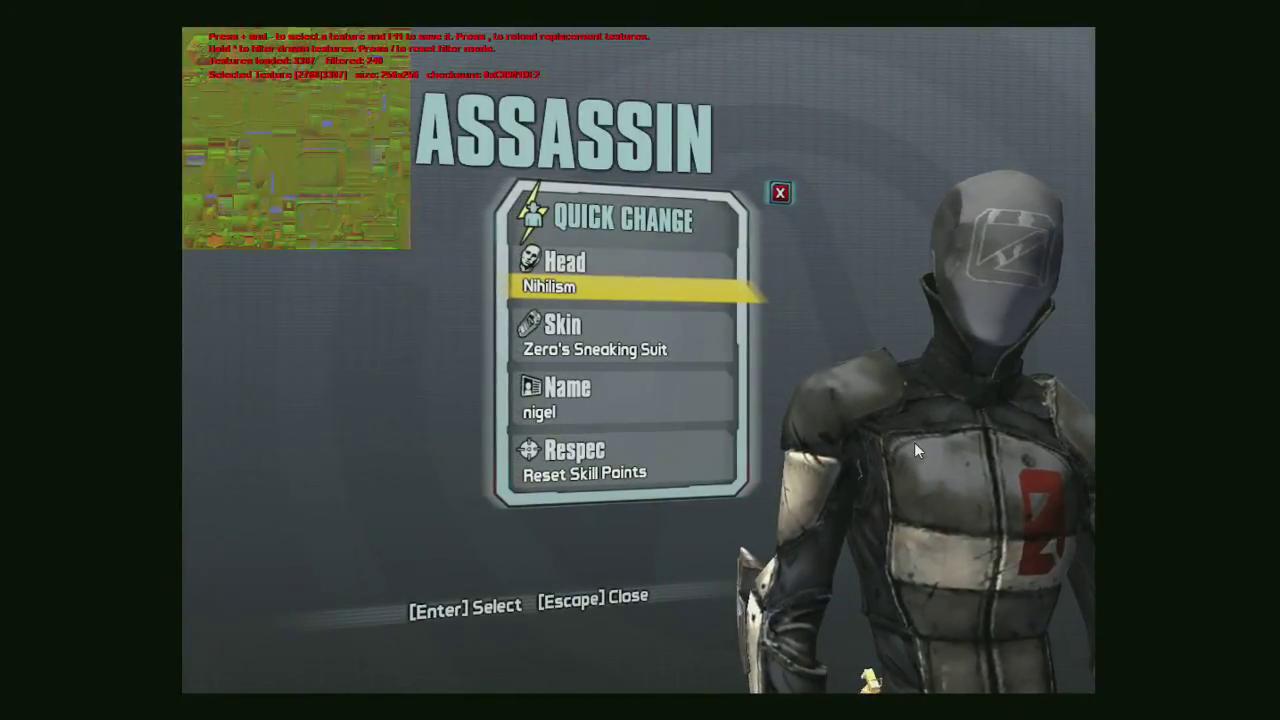
{"action": "key", "text": "KP_Add"}
{"action": "key", "text": "KP_Add"}
{"action": "key", "text": "KP_Add"}
{"action": "key", "text": "KP_Add"}
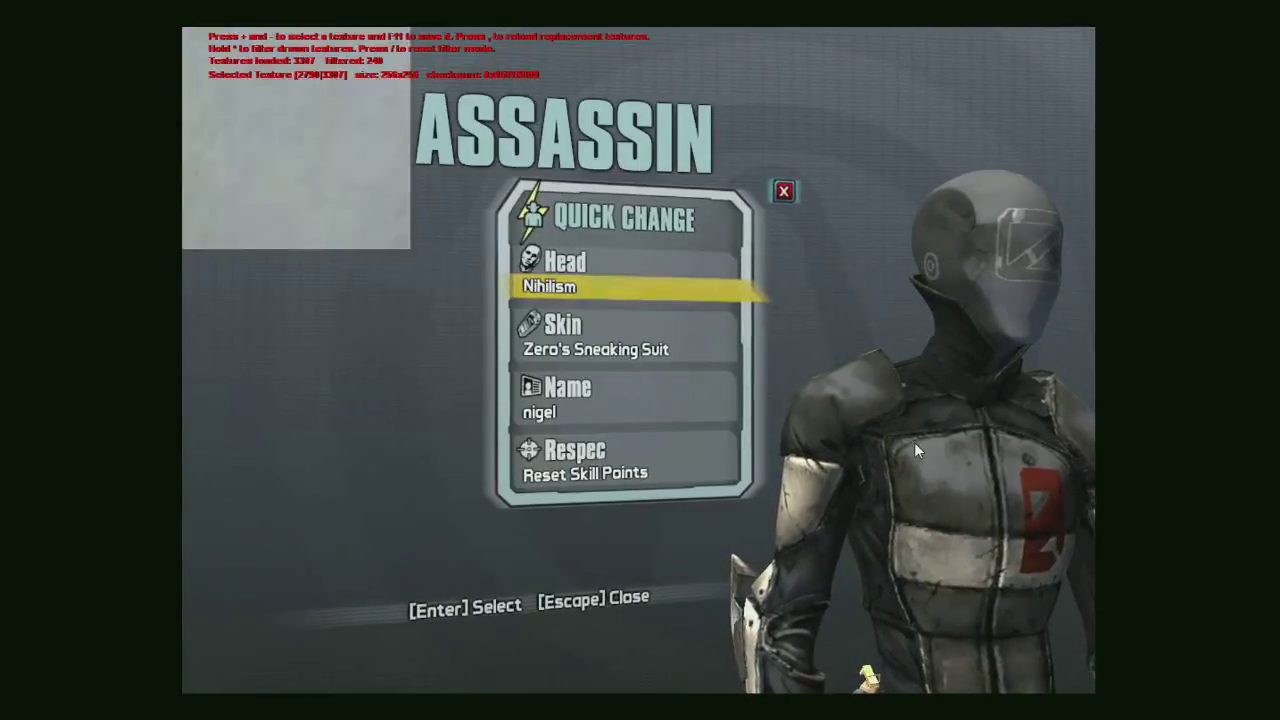
{"action": "key", "text": "KP_Add"}
{"action": "key", "text": "KP_Add"}
{"action": "key", "text": "KP_Add"}
{"action": "key", "text": "KP_Add"}
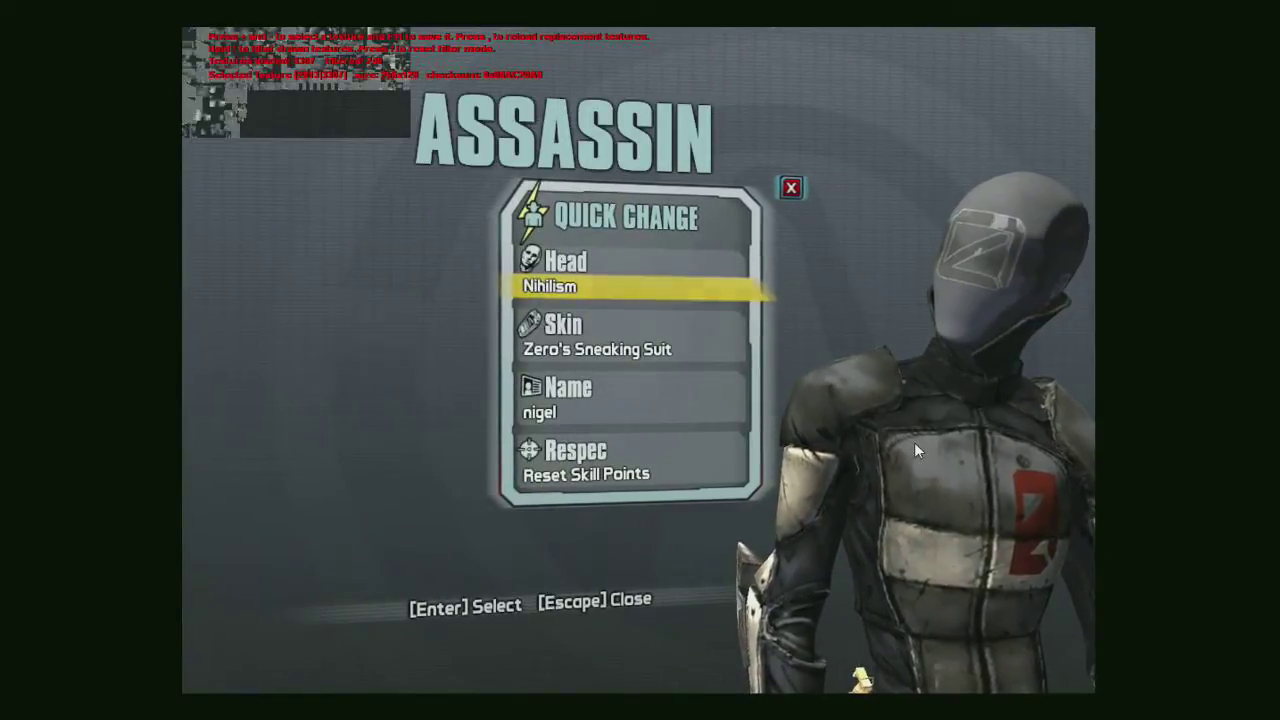
{"action": "key", "text": "KP_Add"}
{"action": "key", "text": "KP_Add"}
{"action": "key", "text": "KP_Add"}
{"action": "key", "text": "KP_Add"}
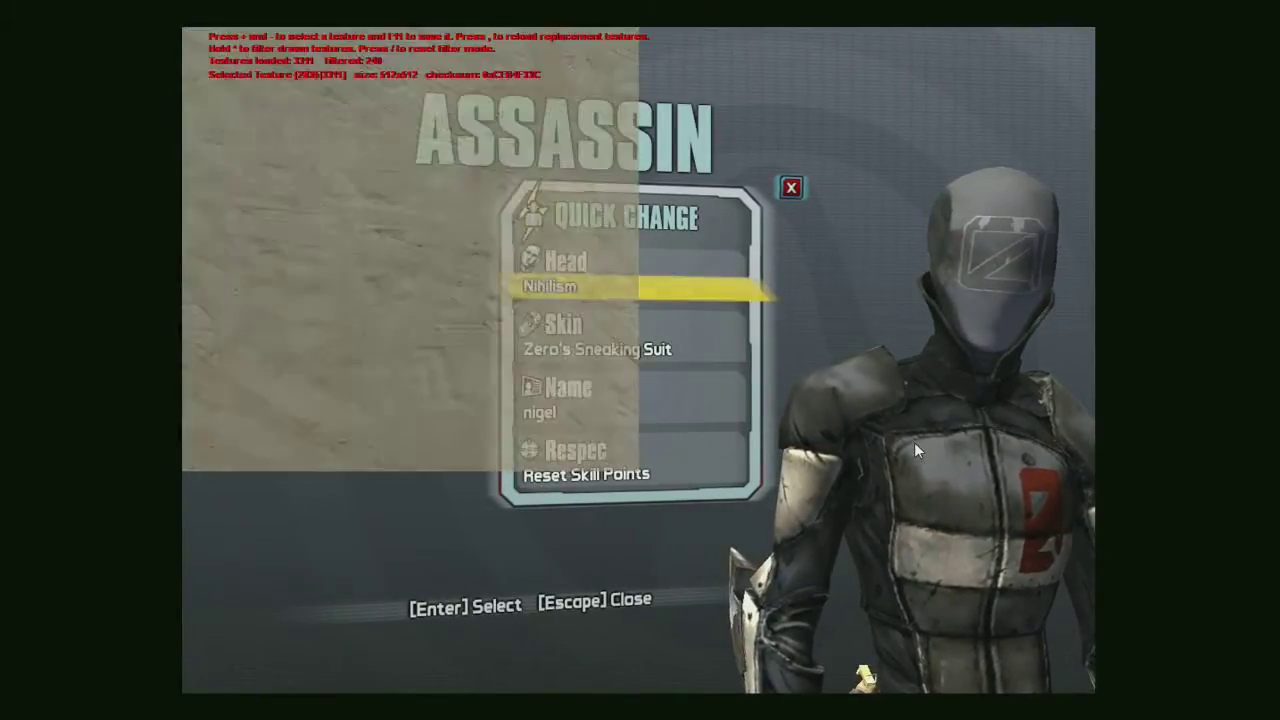
{"action": "key", "text": "KP_Add"}
{"action": "key", "text": "KP_Add"}
{"action": "key", "text": "KP_Add"}
{"action": "key", "text": "KP_Add"}
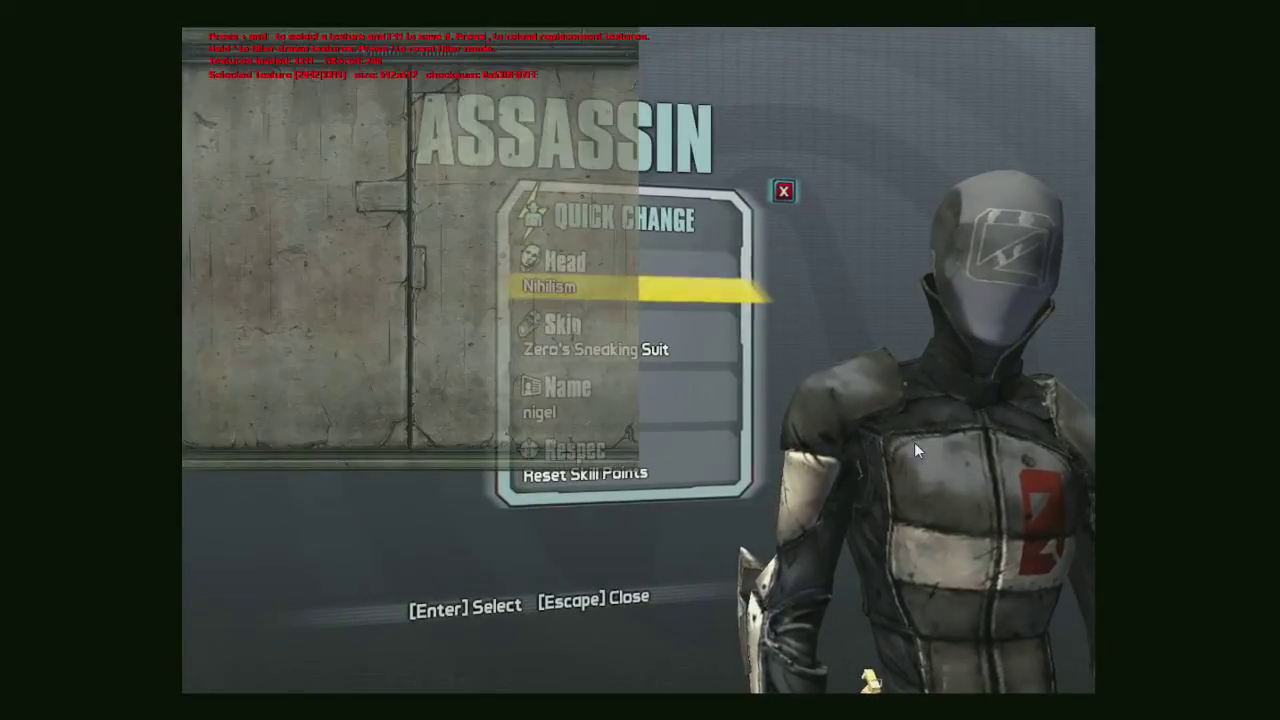
{"action": "key", "text": "KP_Add"}
{"action": "key", "text": "KP_Add"}
{"action": "key", "text": "KP_Add"}
{"action": "key", "text": "KP_Add"}
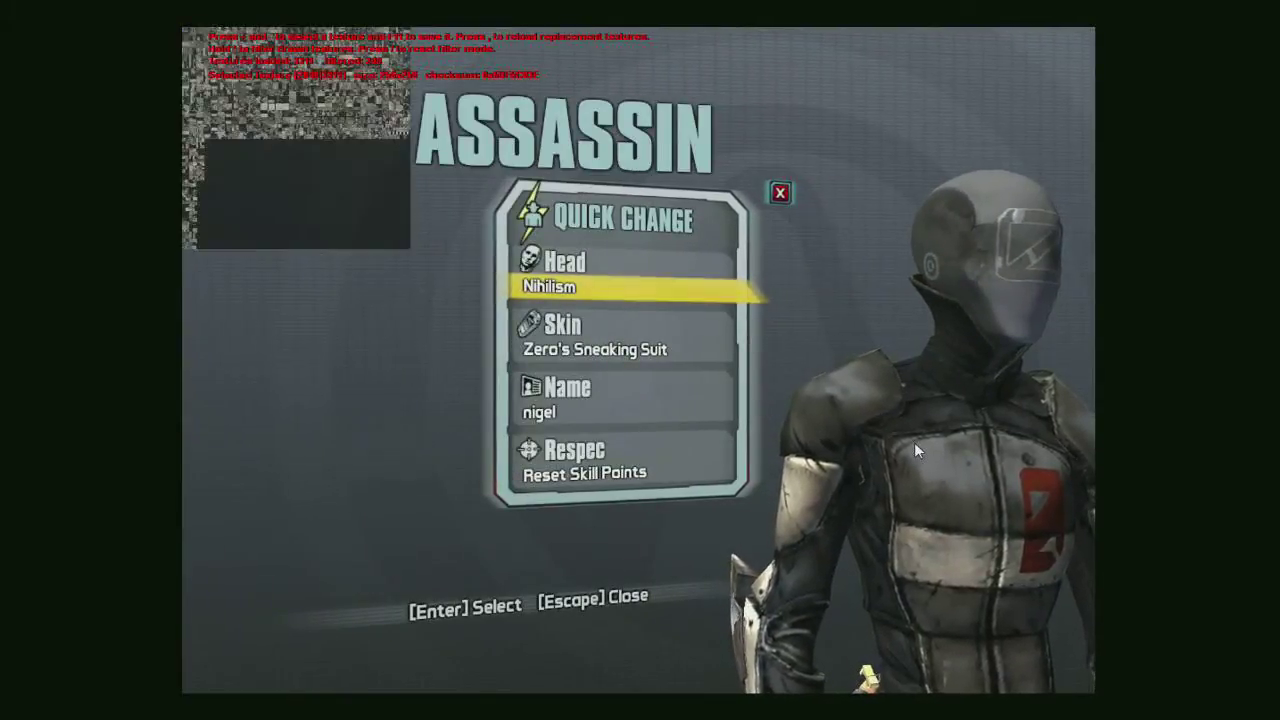
{"action": "key", "text": "KP_Add"}
{"action": "key", "text": "KP_Add"}
{"action": "key", "text": "KP_Add"}
{"action": "key", "text": "KP_Add"}
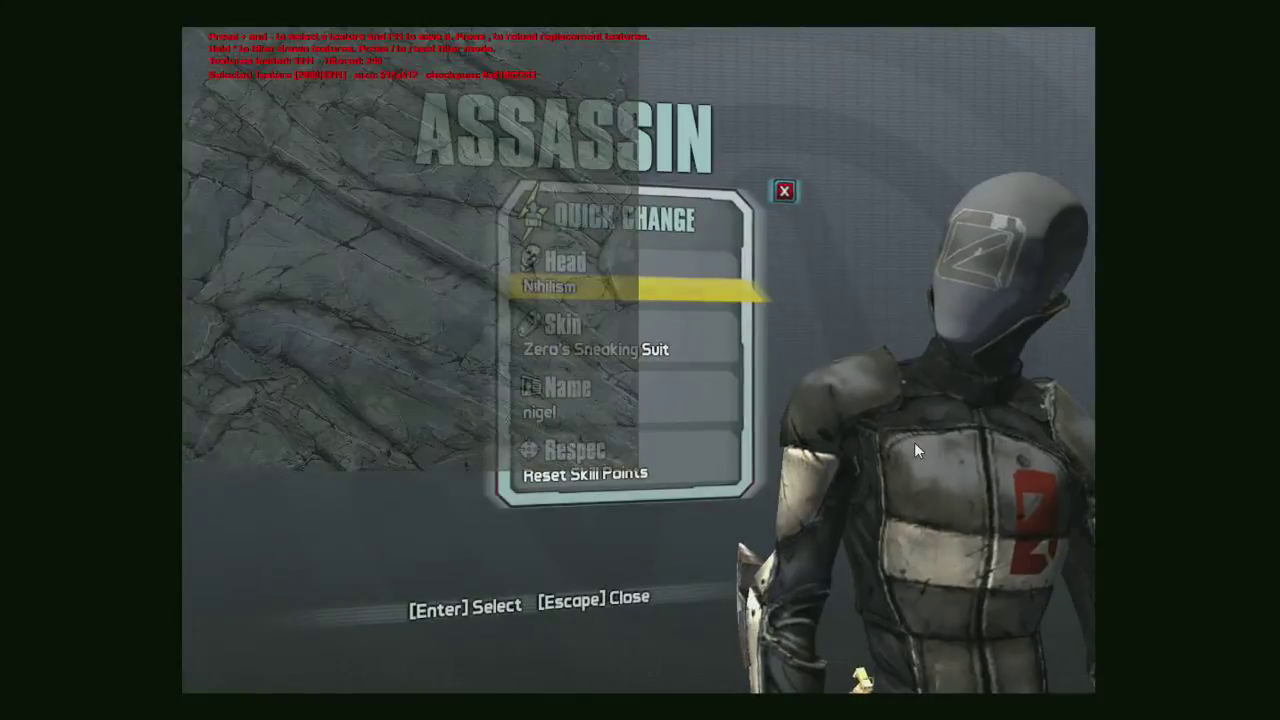
{"action": "key", "text": "KP_Add"}
{"action": "key", "text": "KP_Add"}
{"action": "key", "text": "KP_Add"}
{"action": "key", "text": "KP_Add"}
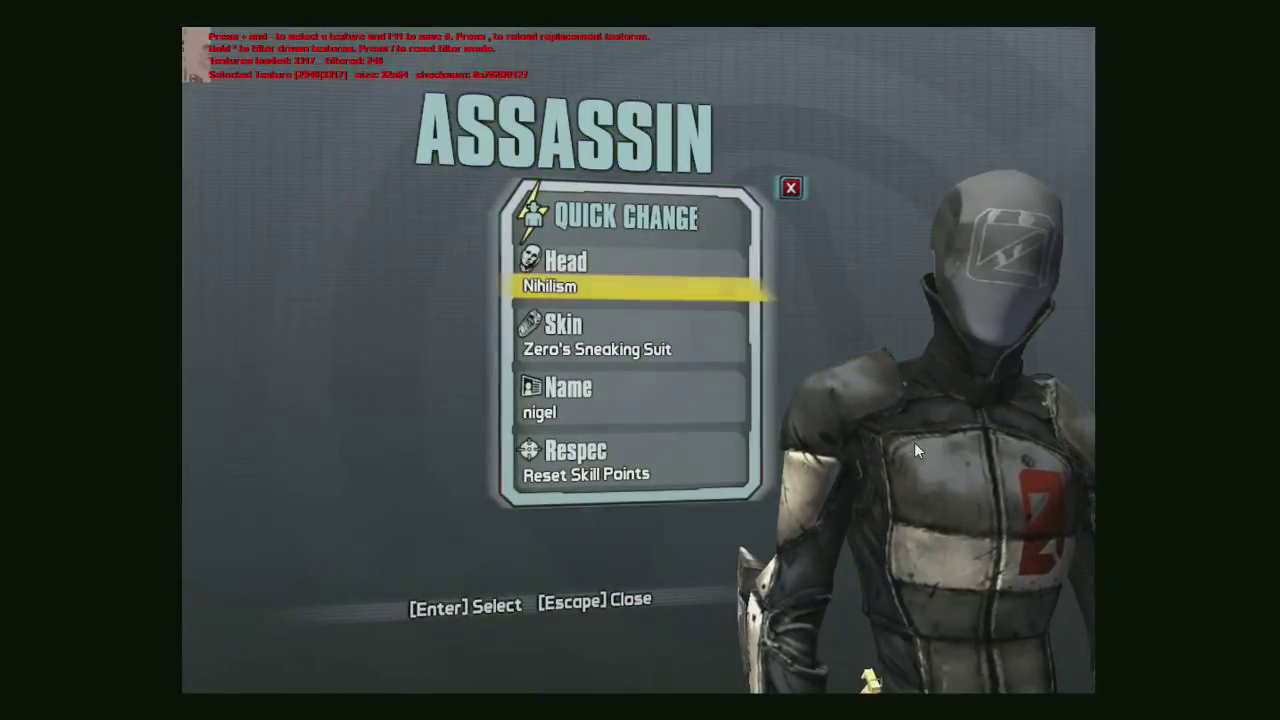
{"action": "key", "text": "KP_Add"}
{"action": "key", "text": "KP_Add"}
{"action": "key", "text": "KP_Add"}
{"action": "key", "text": "KP_Add"}
{"action": "key", "text": "KP_Add"}
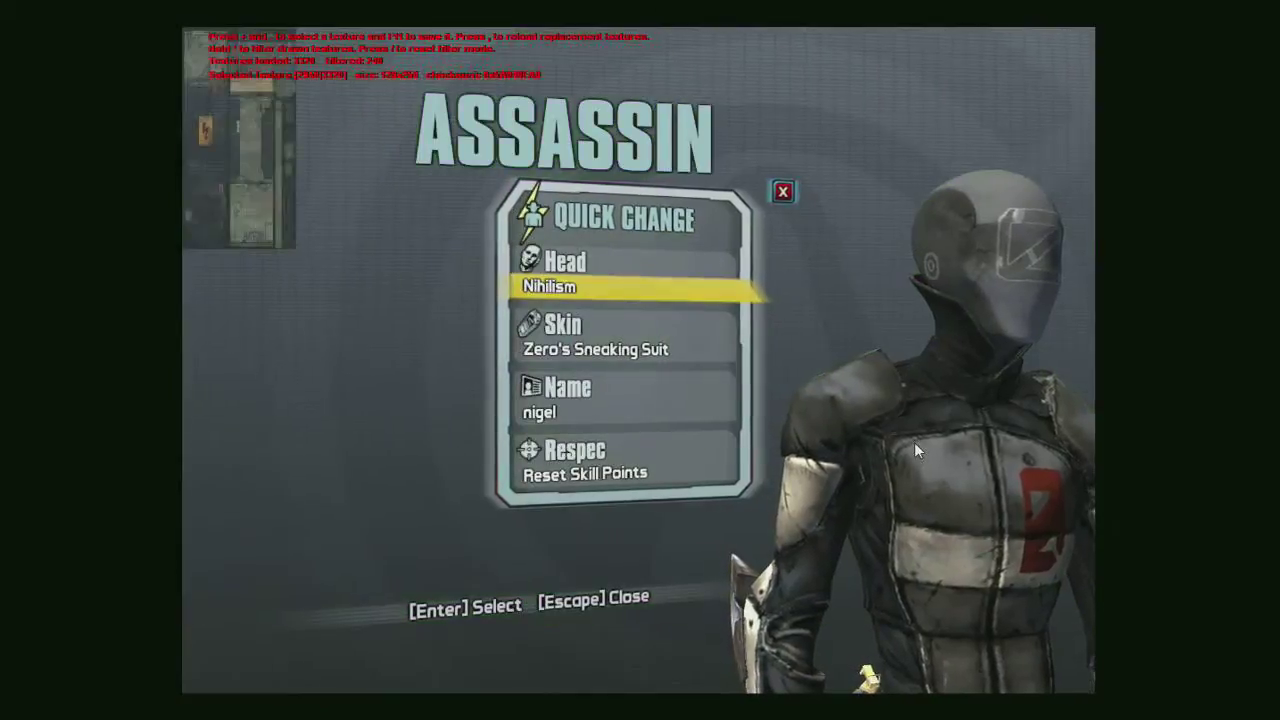
{"action": "key", "text": "KP_Add"}
{"action": "key", "text": "KP_Add"}
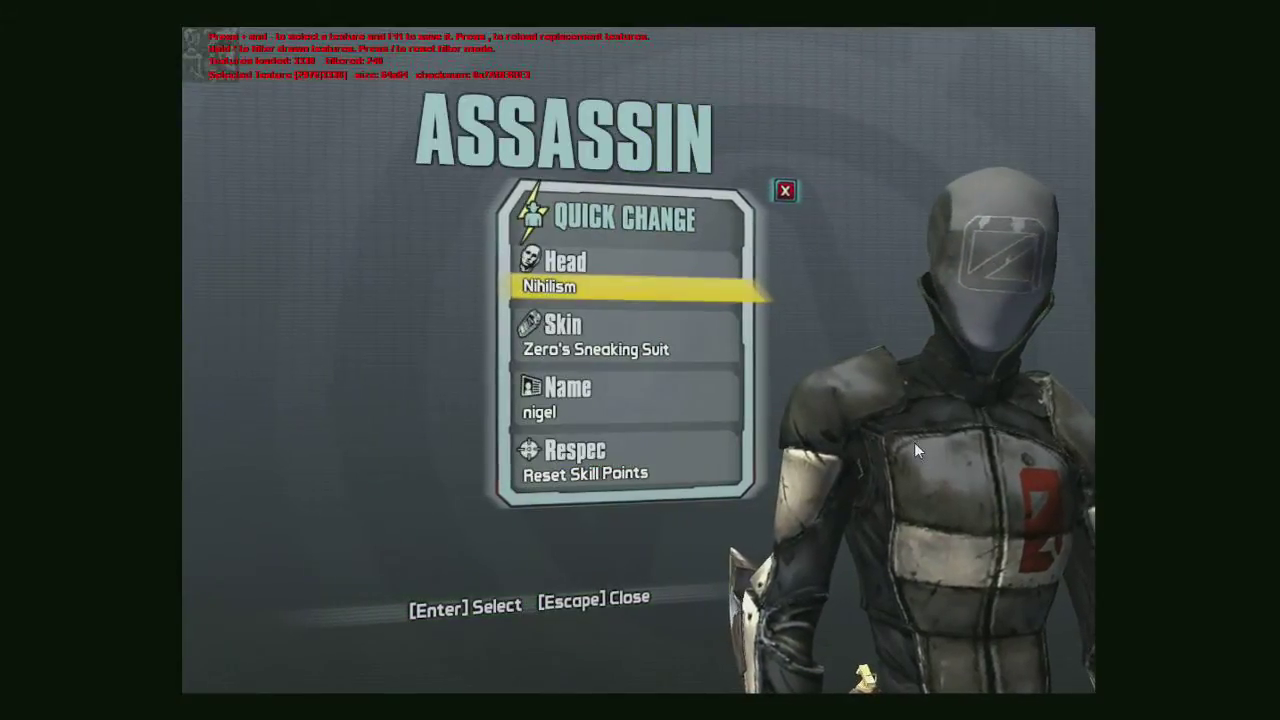
{"action": "key", "text": "KP_Add"}
{"action": "key", "text": "KP_Add"}
{"action": "key", "text": "KP_Add"}
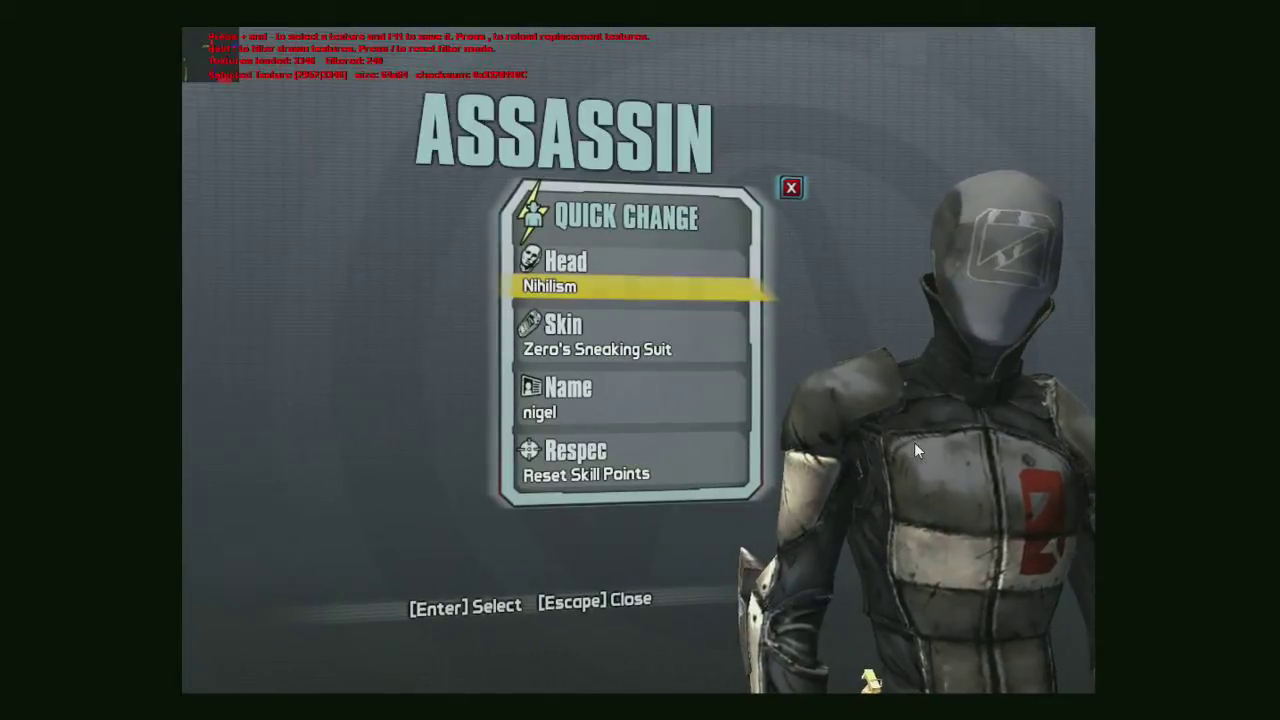
{"action": "key", "text": "KP_Add"}
{"action": "key", "text": "KP_Add"}
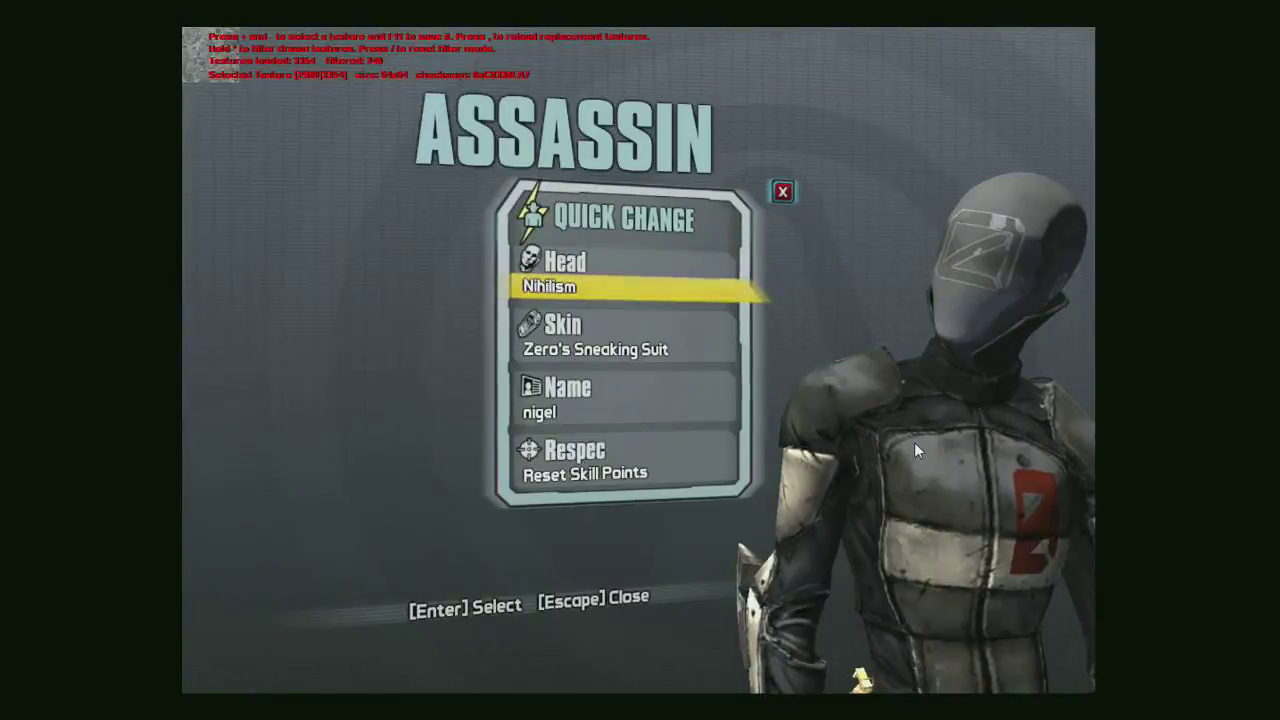
{"action": "key", "text": "KP_Add"}
{"action": "key", "text": "KP_Add"}
{"action": "key", "text": "KP_Add"}
{"action": "key", "text": "KP_Add"}
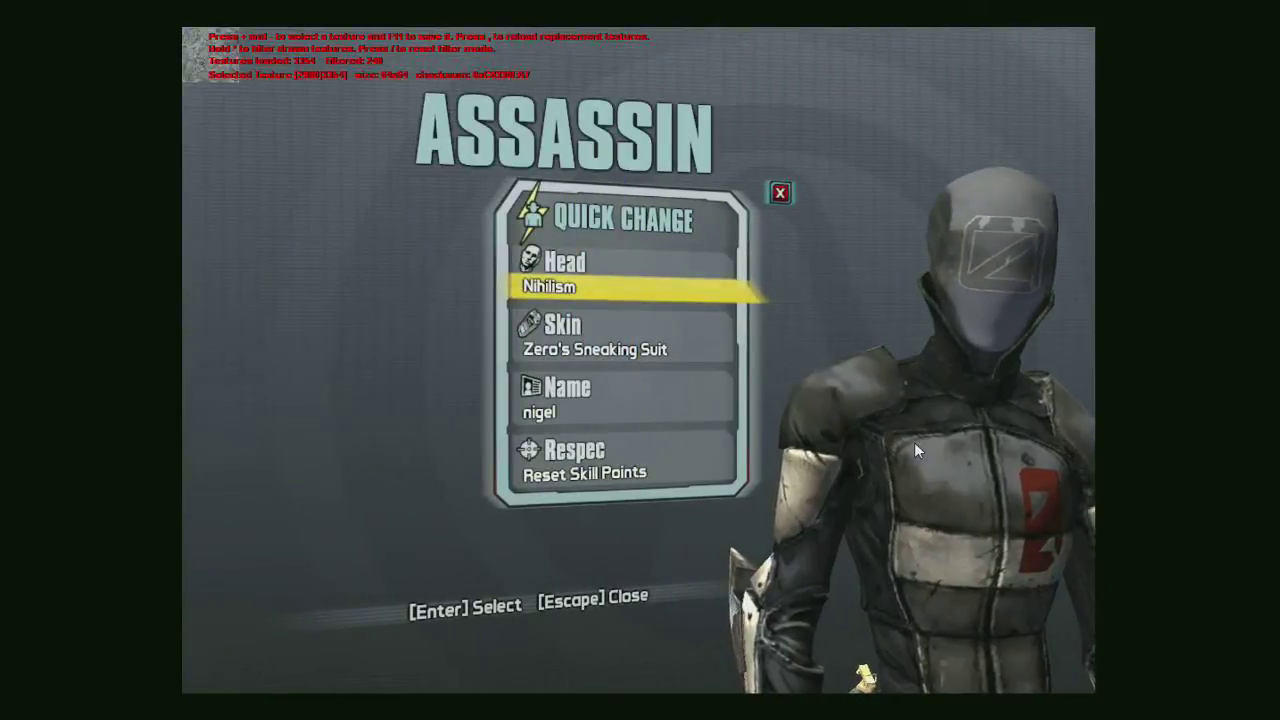
- Step forward through the filtered textures to the Assassin's greyscale body suit texture
{"action": "key", "text": "KP_Add"}
{"action": "key", "text": "KP_Add"}
{"action": "key", "text": "KP_Add"}
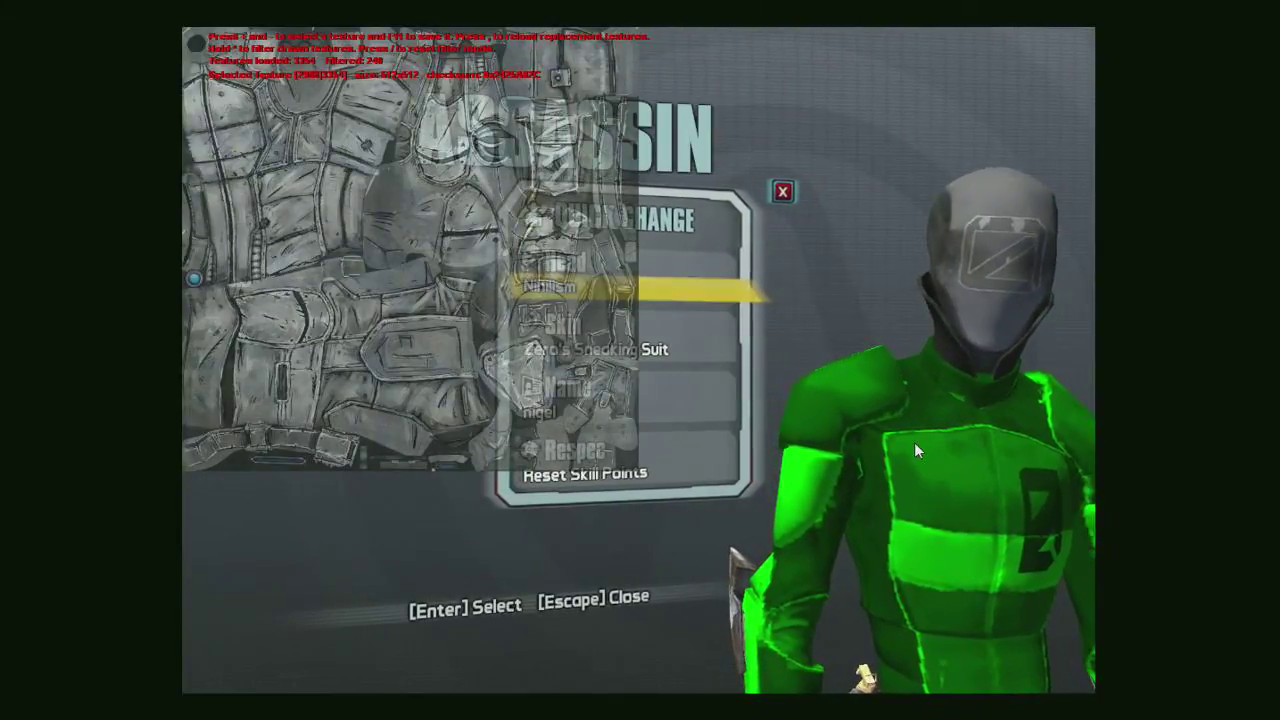
- Continue forward through the filtered textures to the Assassin's 512x512 greyscale head texture
{"action": "key", "text": "KP_Add"}
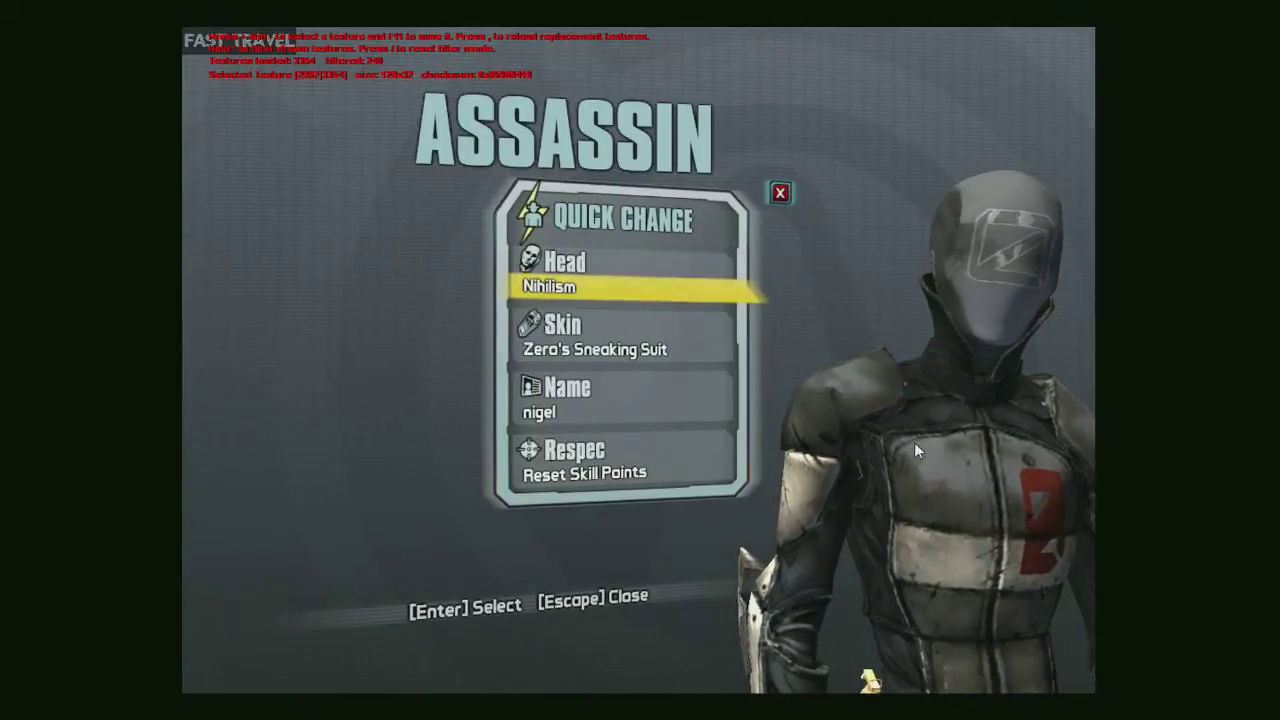
{"action": "key", "text": "KP_Add"}
{"action": "key", "text": "KP_Add"}
{"action": "key", "text": "KP_Add"}
{"action": "key", "text": "KP_Add"}
{"action": "key", "text": "KP_Add"}
{"action": "key", "text": "KP_Add"}
{"action": "key", "text": "KP_Add"}
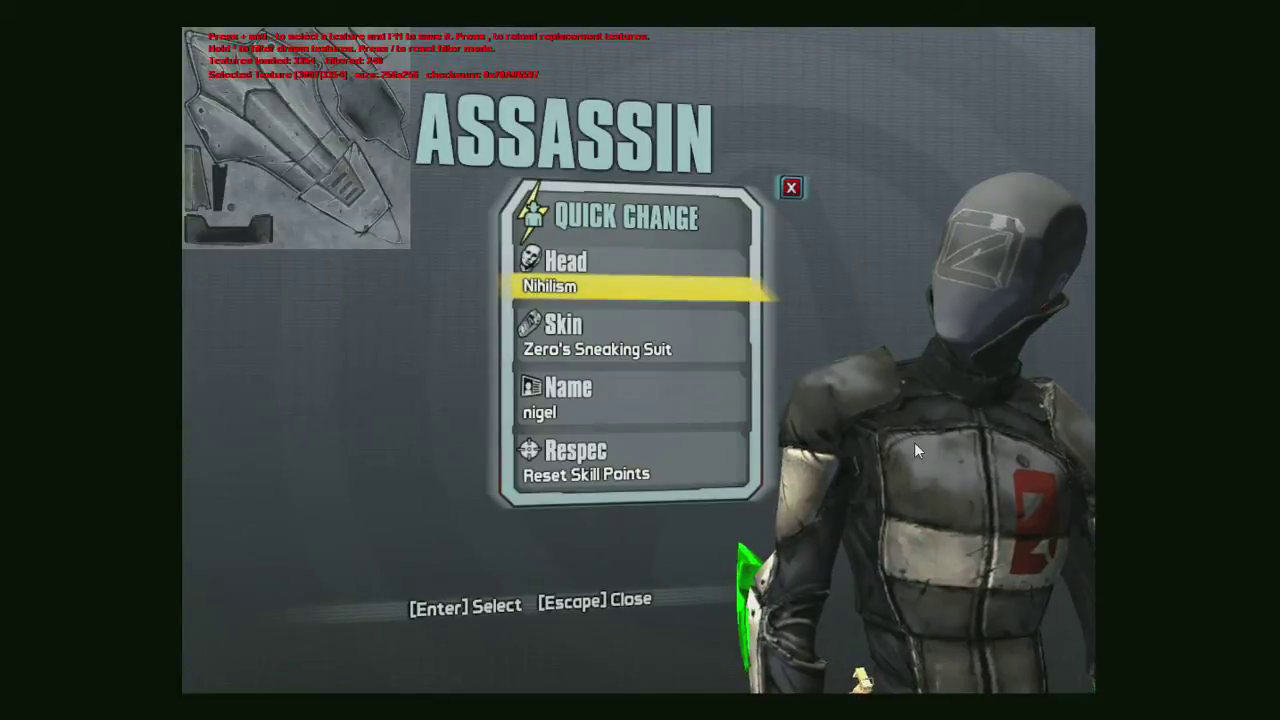
{"action": "key", "text": "KP_Add"}
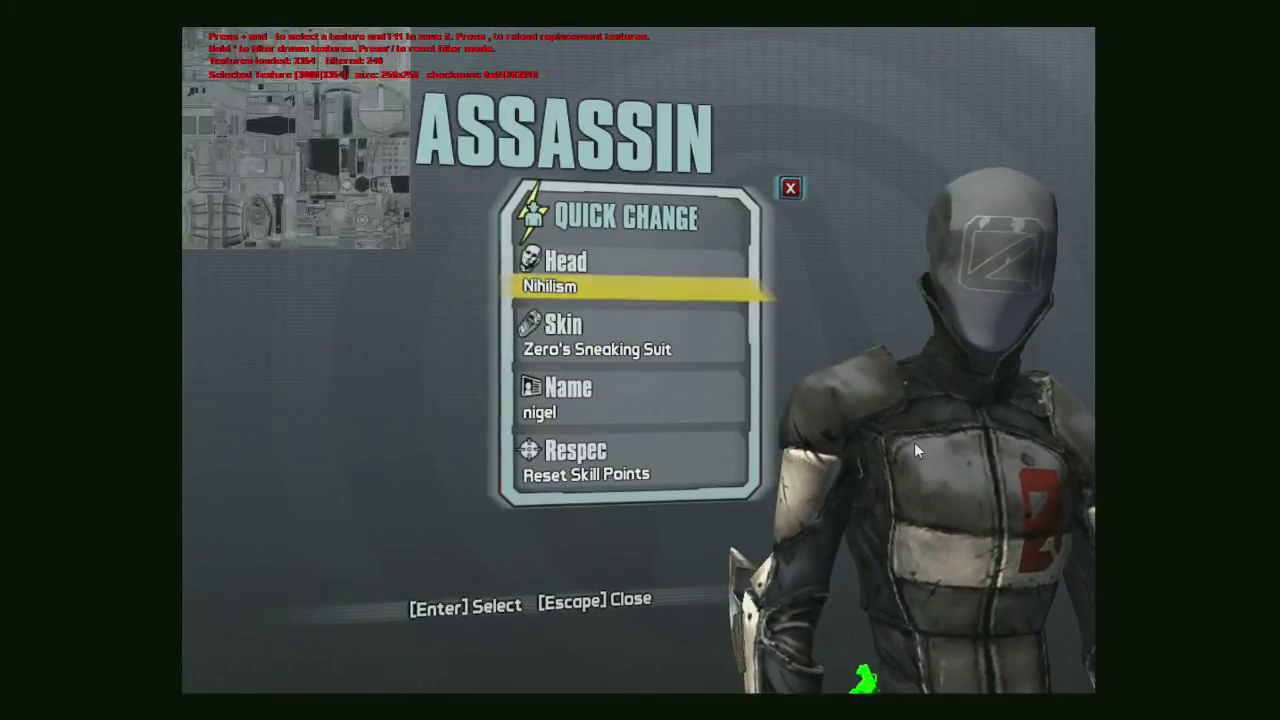
{"action": "key", "text": "KP_Add"}
{"action": "key", "text": "KP_Add"}
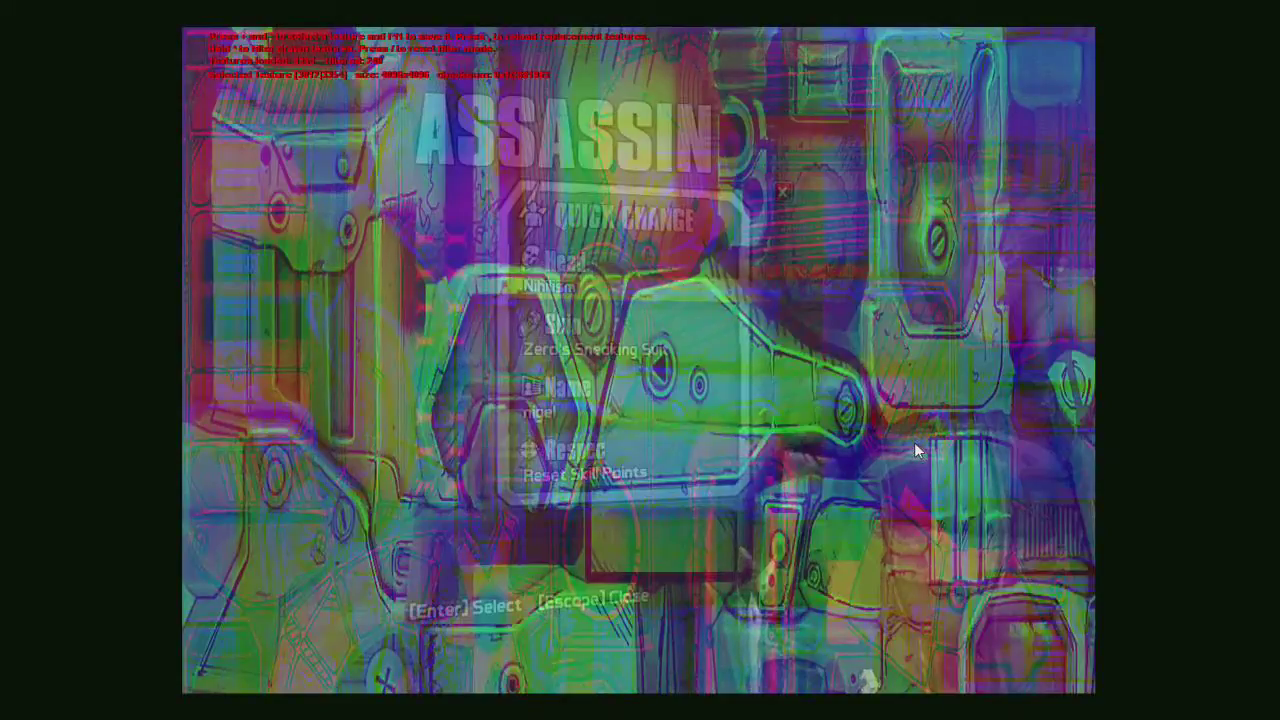
{"action": "key", "text": "KP_Add"}
{"action": "key", "text": "KP_Add"}
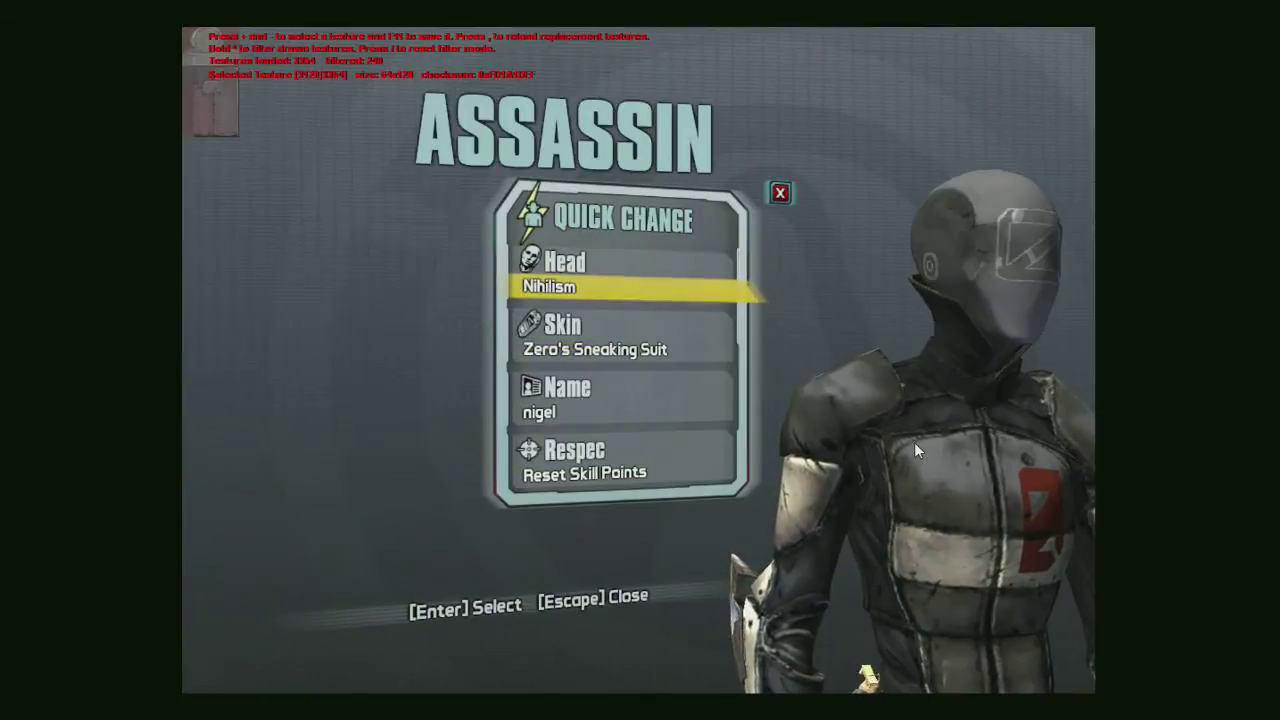
{"action": "key", "text": "KP_Add"}
{"action": "key", "text": "KP_Add"}
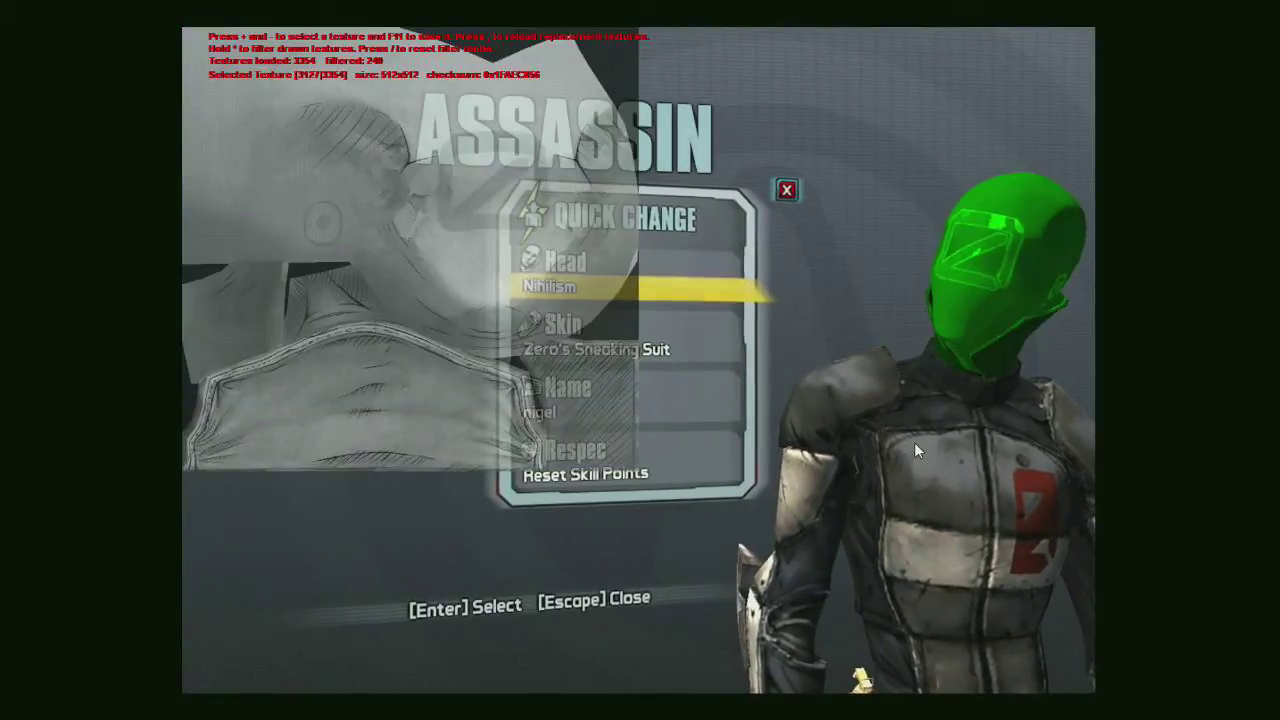
{"action": "key", "text": "KP_Add"}
{"action": "key", "text": "KP_Add"}
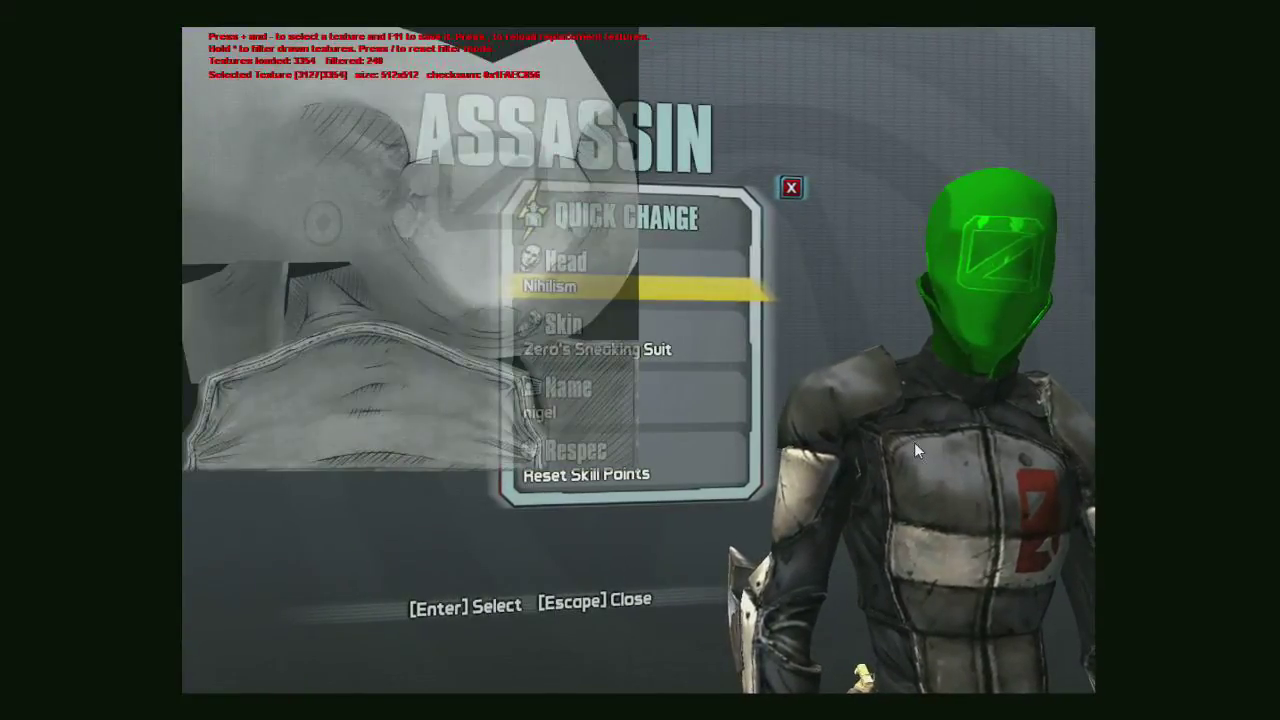
- Step back and forth around the head texture to examine its normal map and colour mask
{"action": "key", "text": "KP_Add"}
{"action": "key", "text": "KP_Add"}
{"action": "key", "text": "KP_Subtract"}
{"action": "key", "text": "KP_Subtract"}
{"action": "key", "text": "KP_Subtract"}
{"action": "key", "text": "KP_Subtract"}
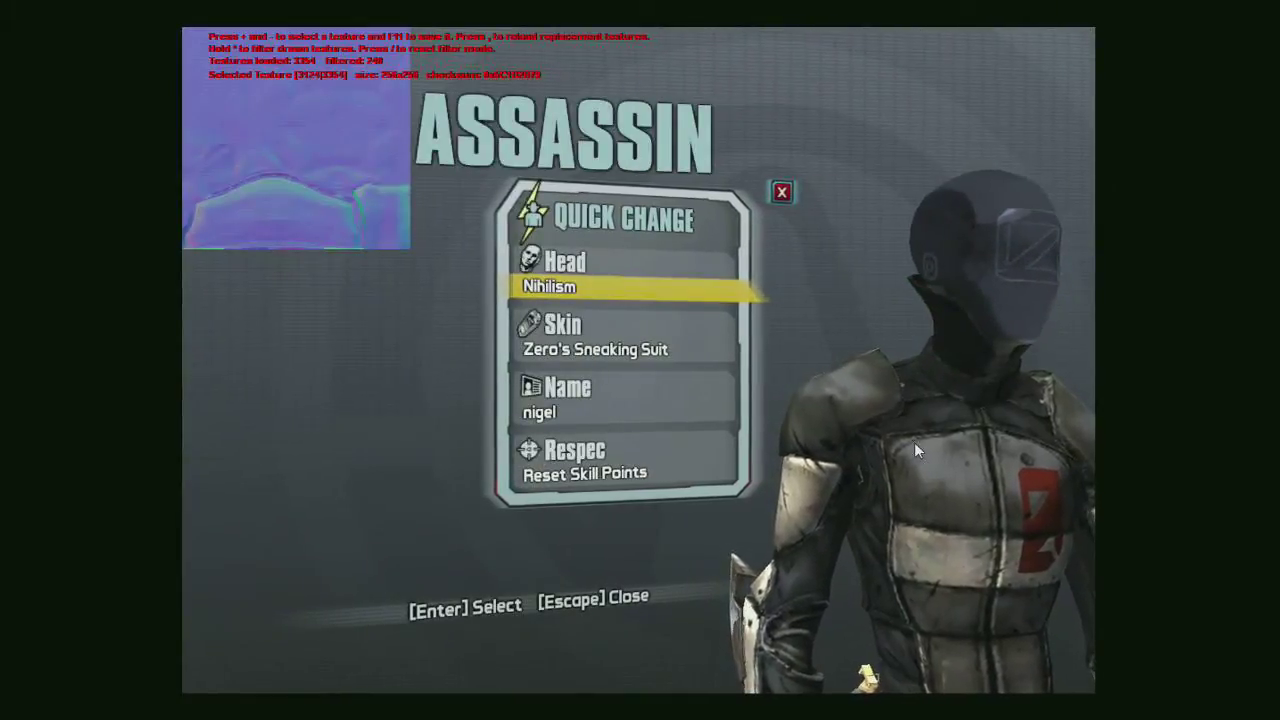
{"action": "key", "text": "KP_Add"}
{"action": "key", "text": "KP_Add"}
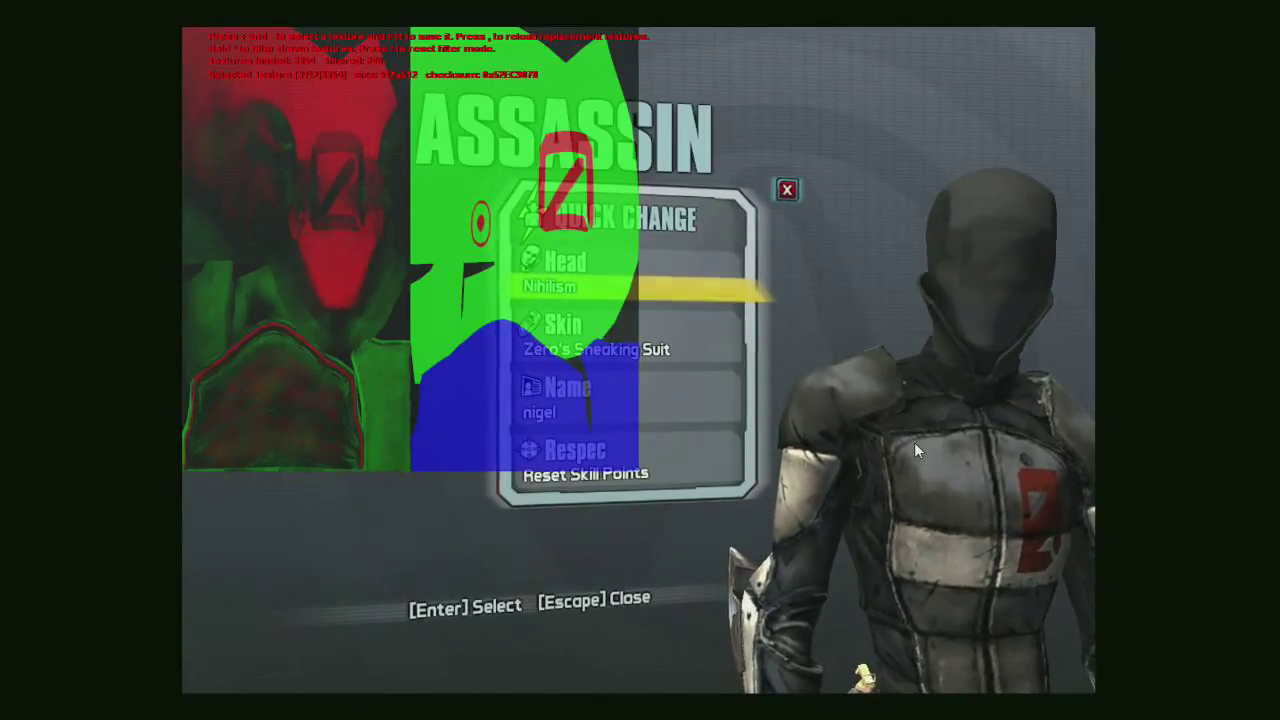
- Cycle through the filtered textures again to return to the greyscale head texture
{"action": "key", "text": "KP_Add"}
{"action": "key", "text": "KP_Add"}
{"action": "key", "text": "KP_Add"}
{"action": "key", "text": "KP_Add"}
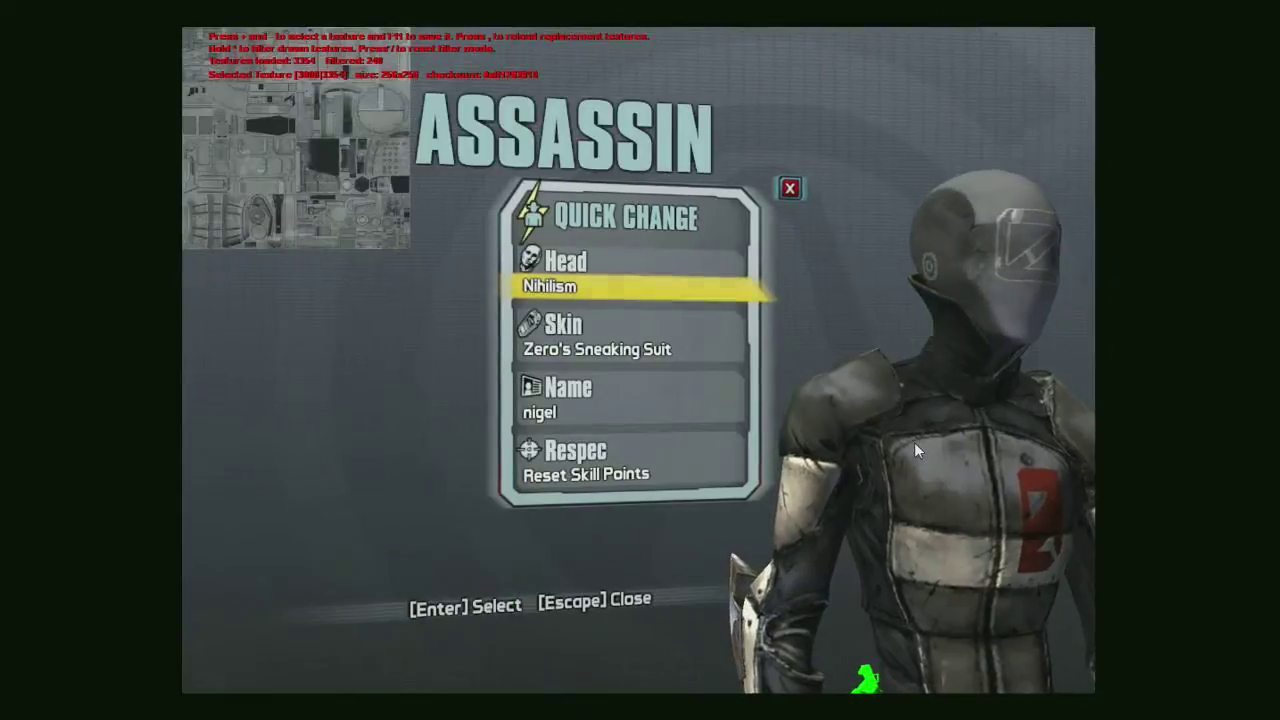
{"action": "key", "text": "KP_Add"}
{"action": "key", "text": "KP_Add"}
{"action": "key", "text": "KP_Add"}
{"action": "key", "text": "KP_Add"}
{"action": "key", "text": "KP_Add"}
{"action": "key", "text": "KP_Add"}
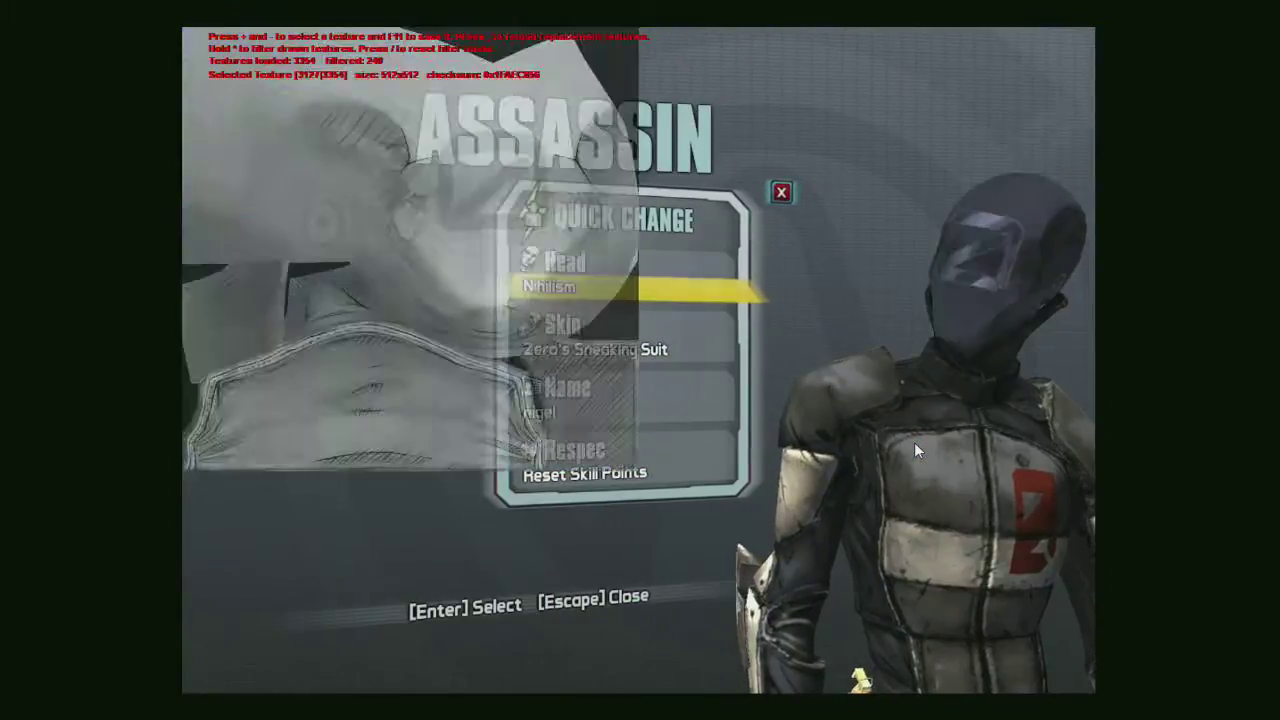
- Look through the remaining filtered textures beyond the Assassin's head texture
{"action": "key", "text": "KP_Add"}
{"action": "key", "text": "KP_Add"}
{"action": "key", "text": "KP_Add"}
{"action": "key", "text": "KP_Add"}
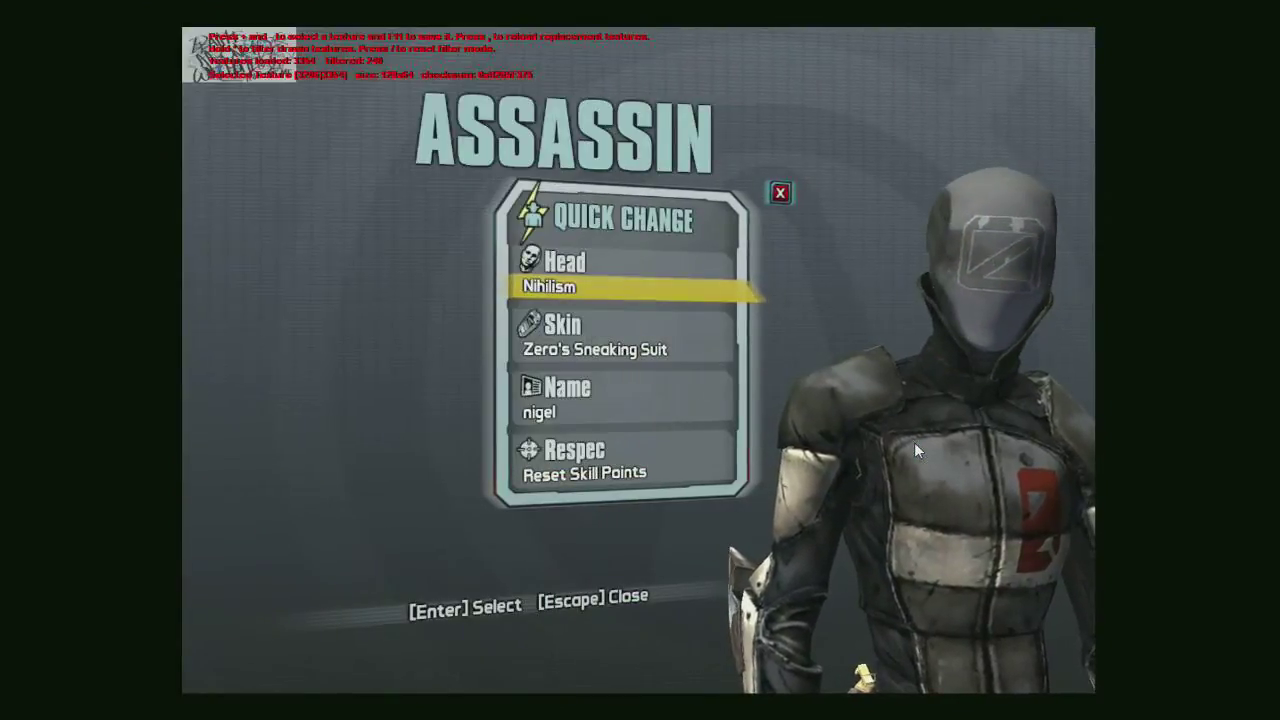
{"action": "key", "text": "KP_Add"}
{"action": "key", "text": "KP_Add"}
{"action": "key", "text": "KP_Add"}
{"action": "key", "text": "KP_Add"}
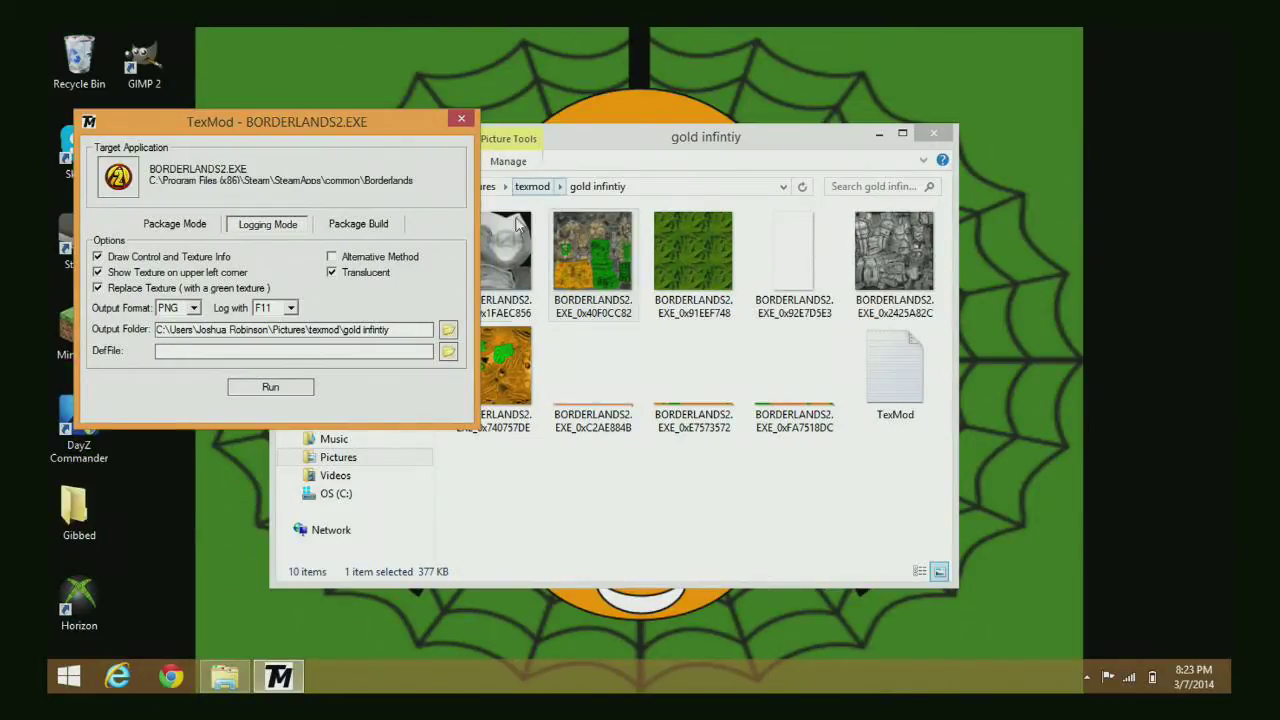
- Launch GIMP, open the head texture BORDERLANDS2.EXE_0x1FAEC856 from the gold infintiy folder, and maximize its image window
{"action": "left_click_drag", "start_coordinate": [421, 118], "coordinate": [172, 92]}
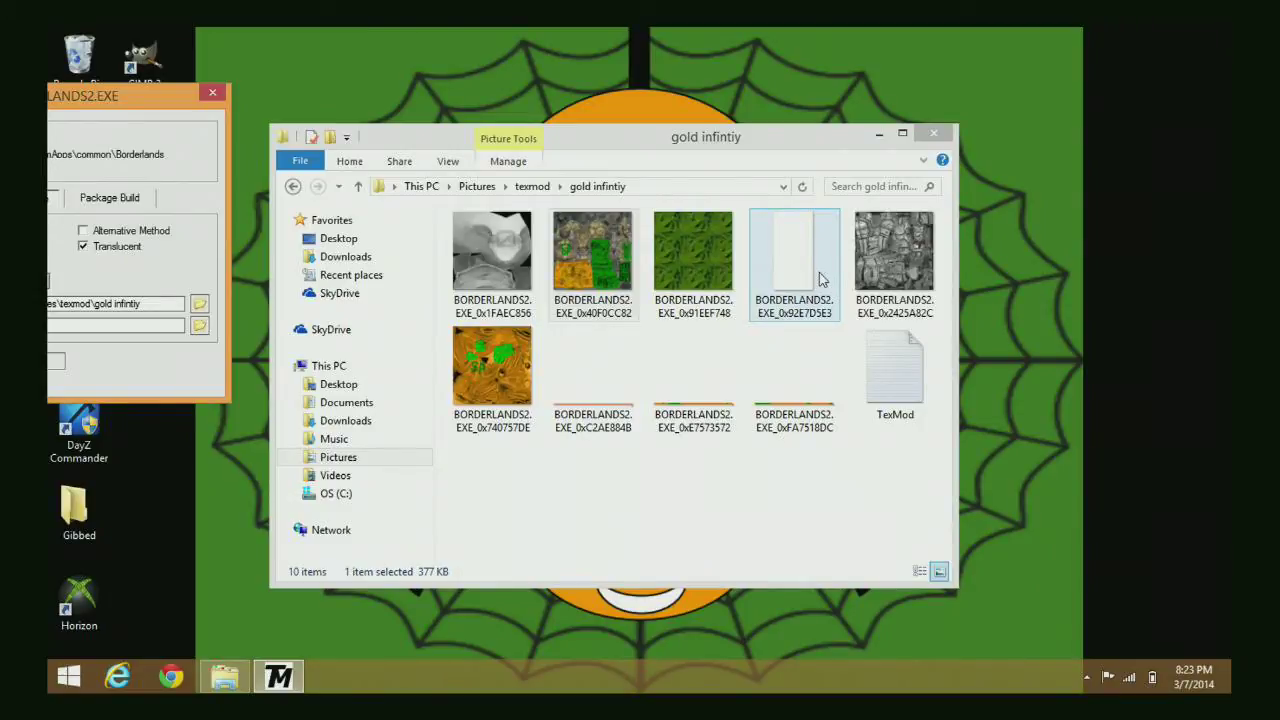
{"action": "right_click", "coordinate": [523, 290]}
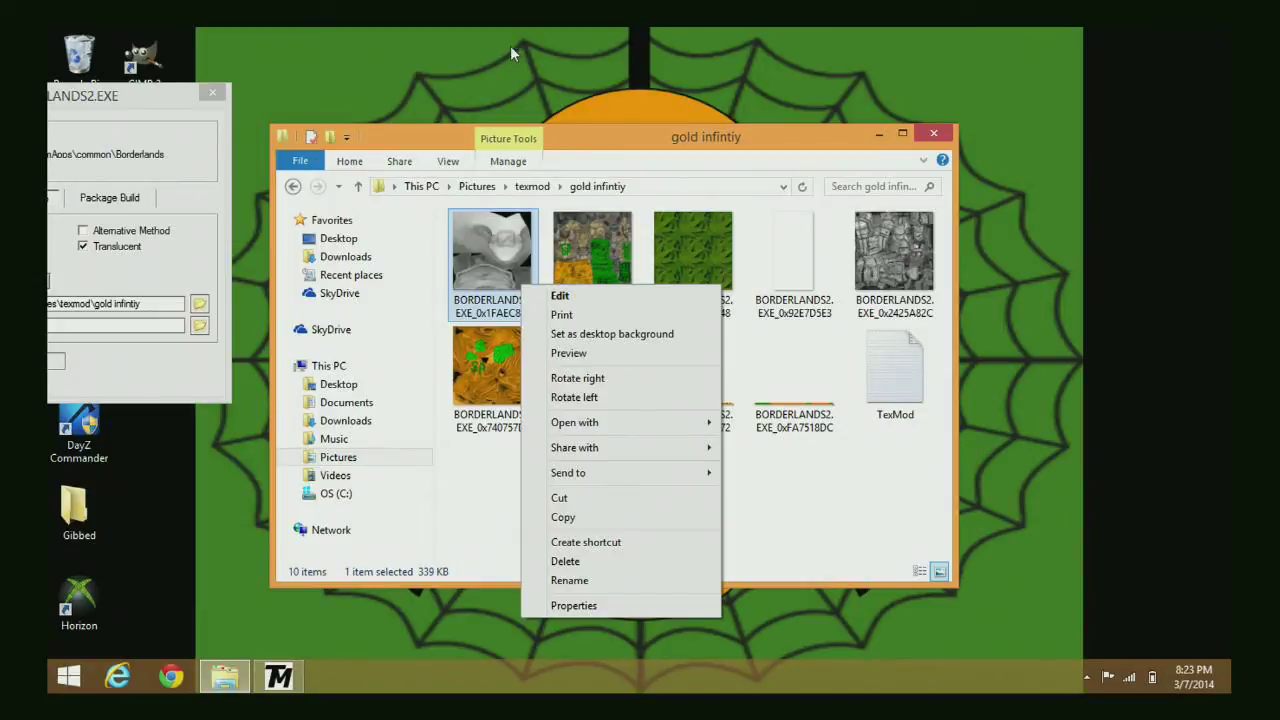
{"action": "double_click", "coordinate": [133, 68]}
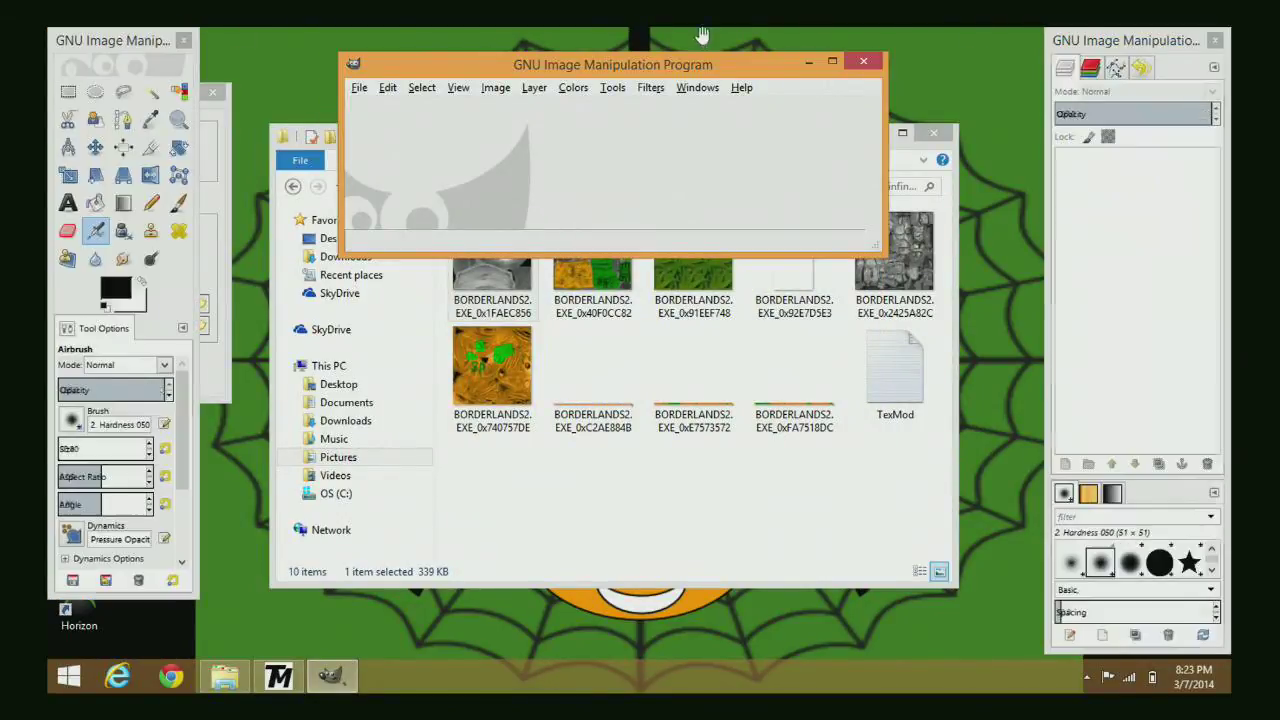
{"action": "left_click_drag", "start_coordinate": [718, 72], "coordinate": [718, 30]}
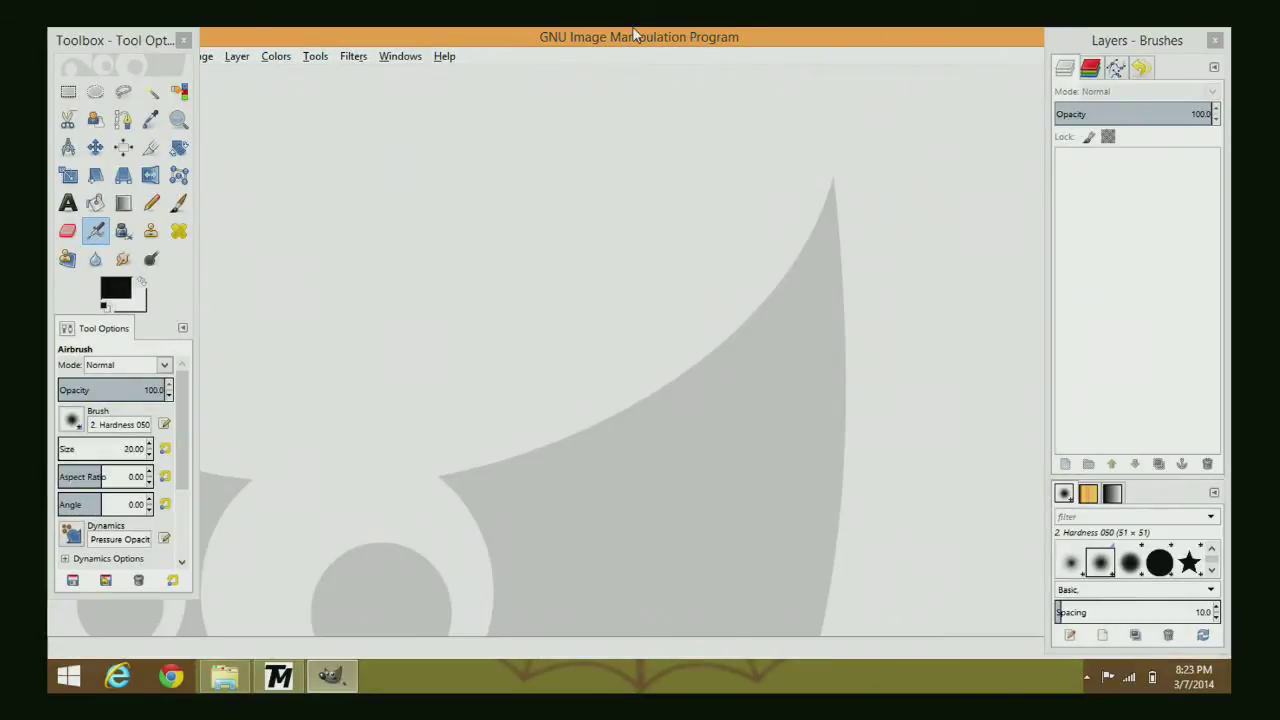
{"action": "left_click_drag", "start_coordinate": [633, 36], "coordinate": [636, 89]}
{"action": "left_click_drag", "start_coordinate": [478, 280], "coordinate": [546, 170]}
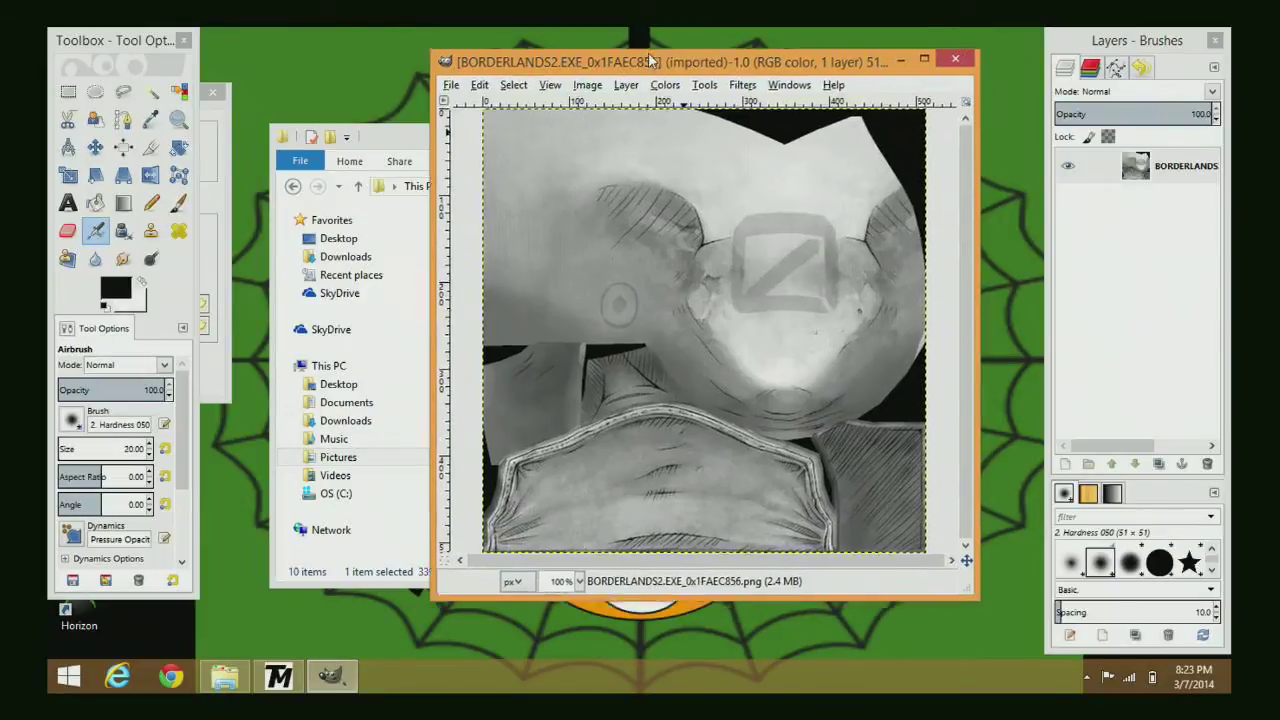
{"action": "left_click_drag", "start_coordinate": [654, 76], "coordinate": [632, 35]}
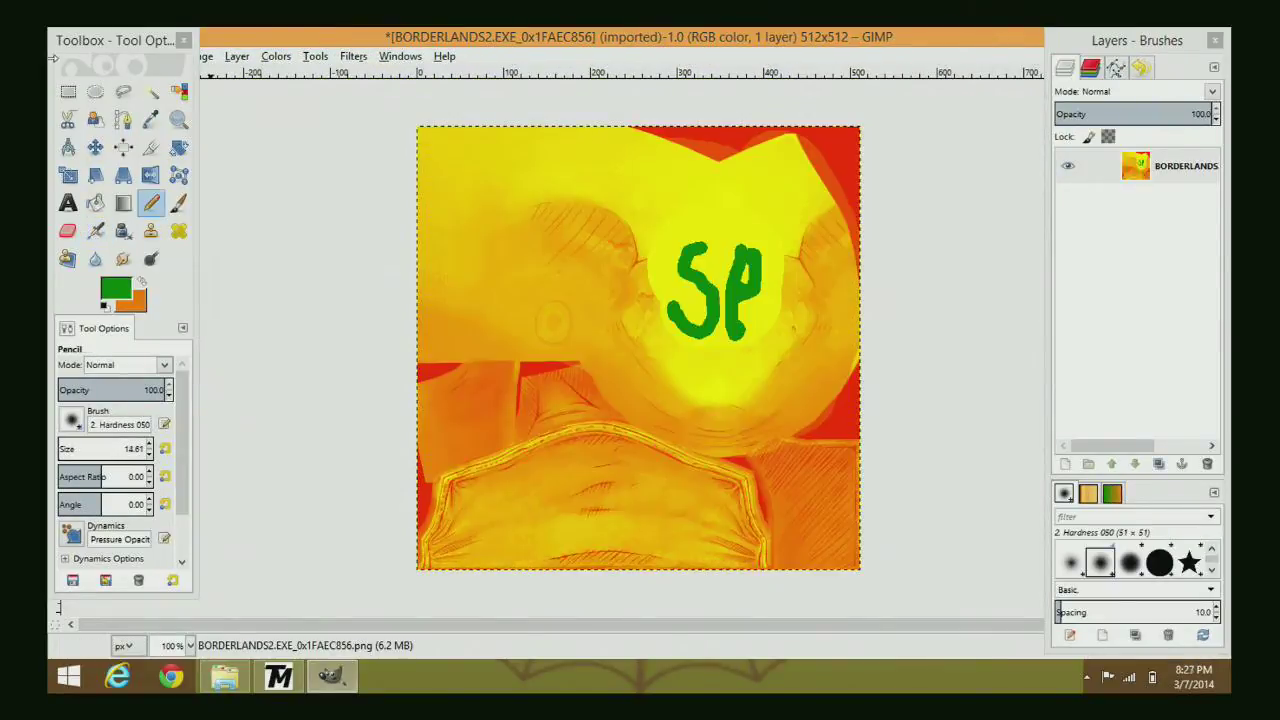
- Overwrite BORDERLANDS2.EXE_0x1FAEC856.png with the repainted head texture
{"action": "right_click", "coordinate": [548, 281]}
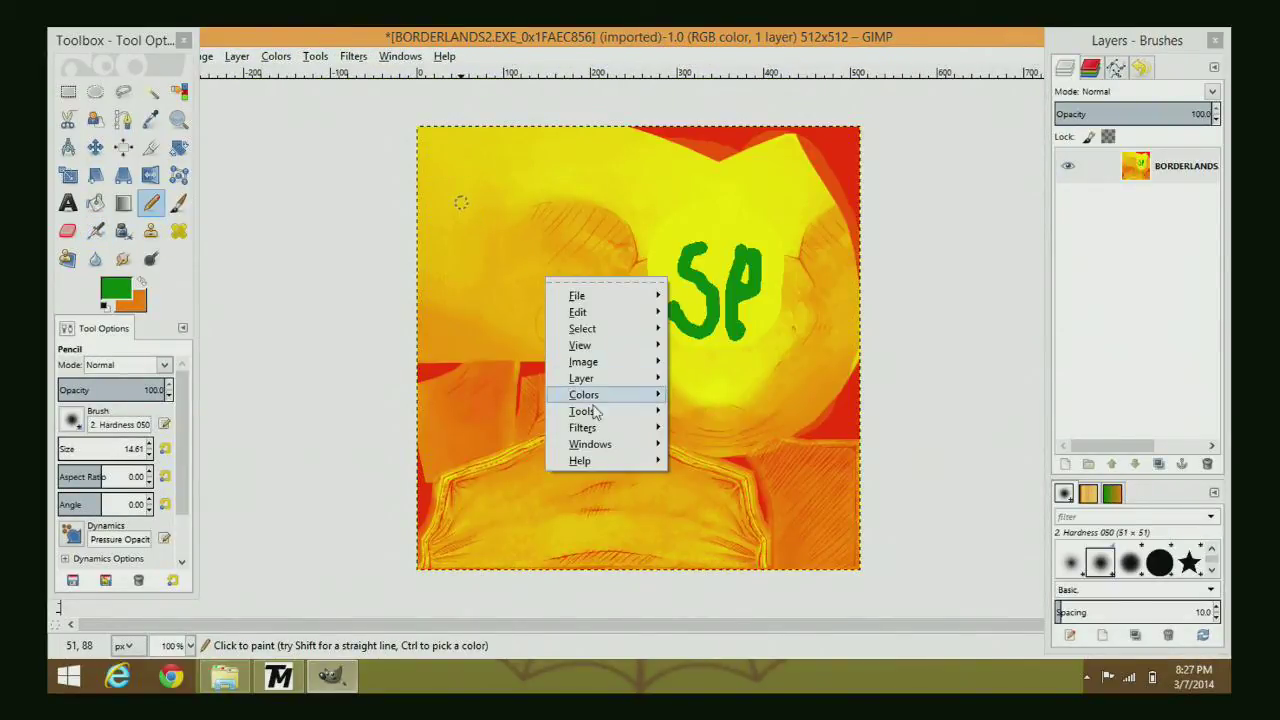
{"action": "mouse_move", "coordinate": [607, 296]}
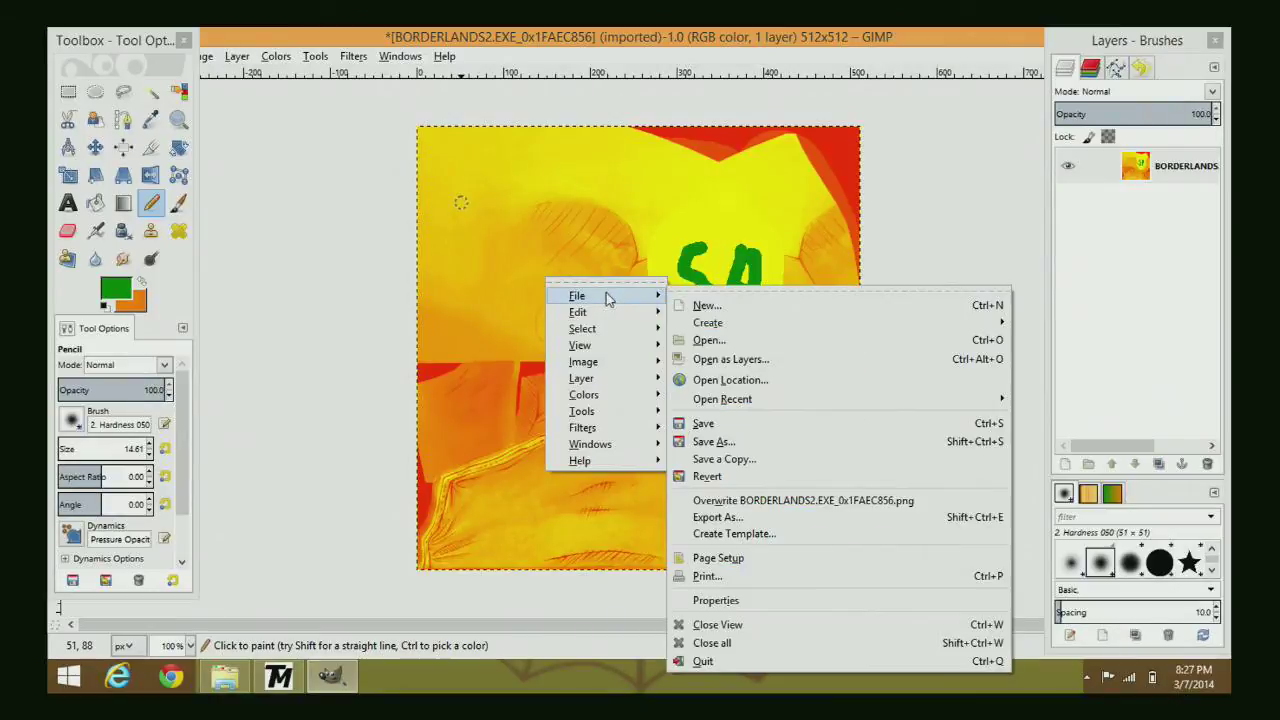
{"action": "left_click", "coordinate": [748, 500]}
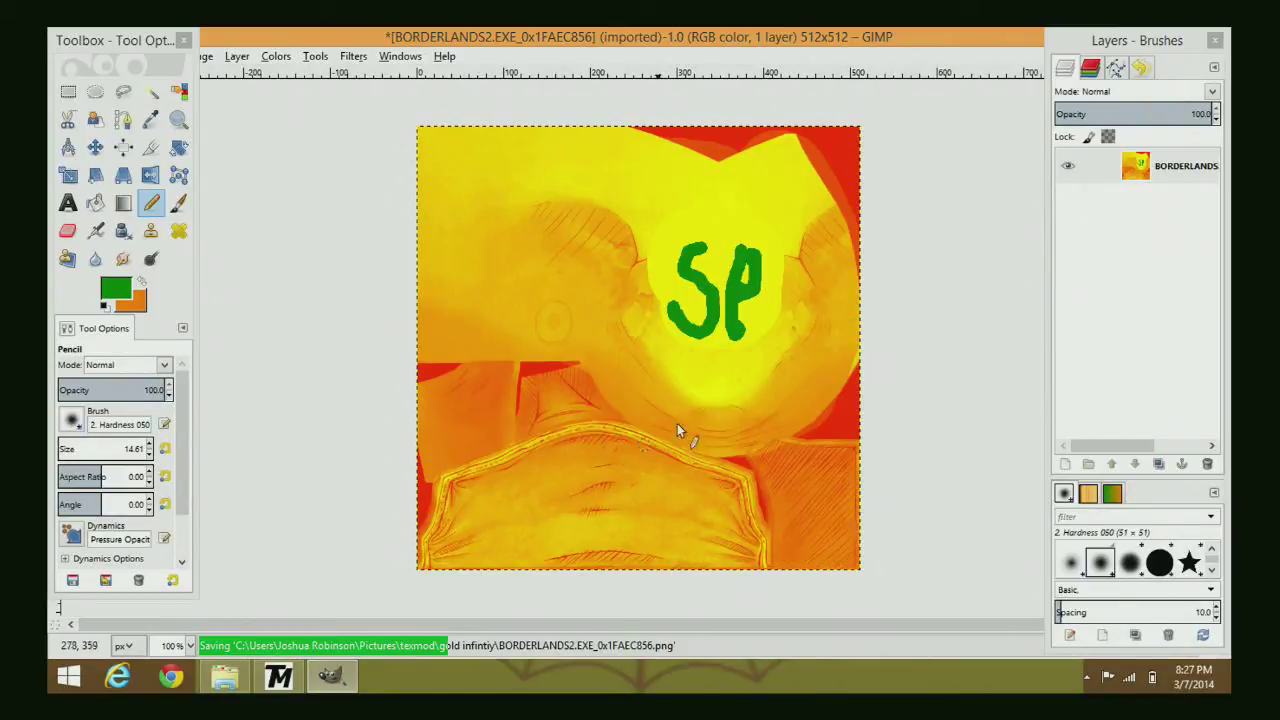
- Add the body texture BORDERLANDS2.EXE_0x2425A82C from the gold infintiy folder as a layer above the repainted head image
{"action": "double_click", "coordinate": [590, 37]}
{"action": "left_click_drag", "start_coordinate": [637, 141], "coordinate": [676, 322]}
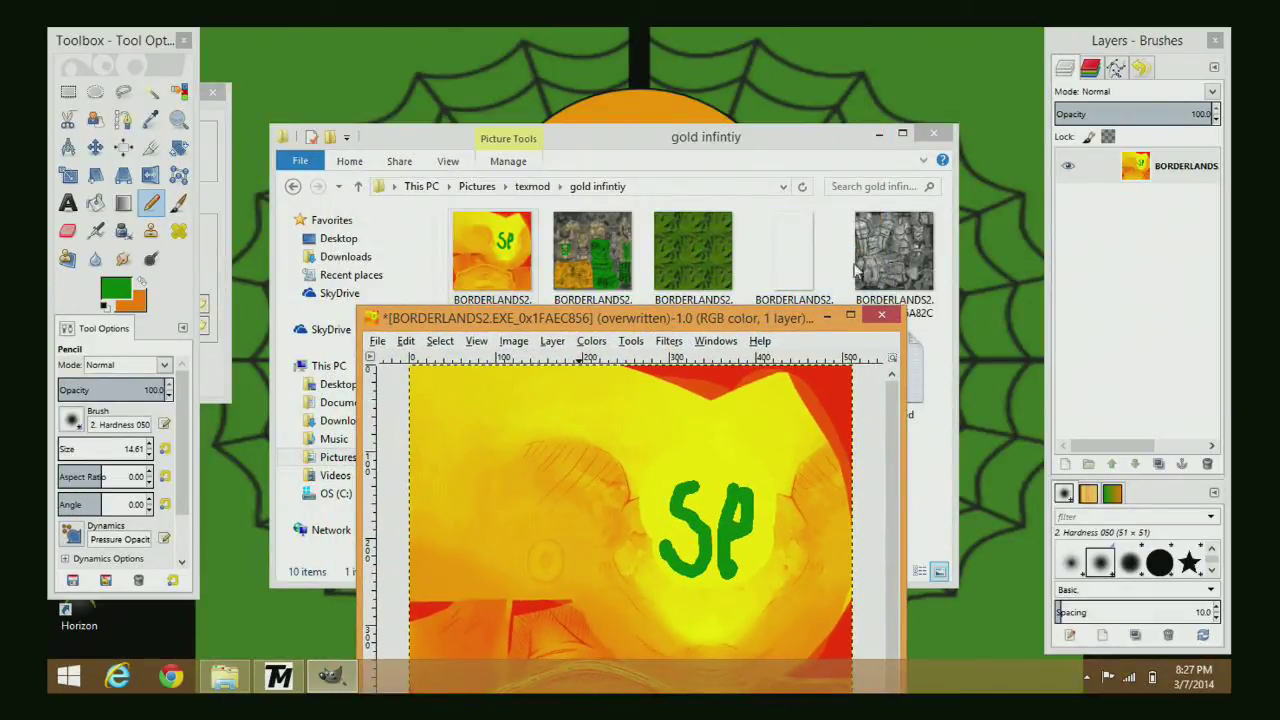
{"action": "left_click_drag", "start_coordinate": [676, 490], "coordinate": [676, 490]}
{"action": "left_click_drag", "start_coordinate": [713, 318], "coordinate": [648, 28]}
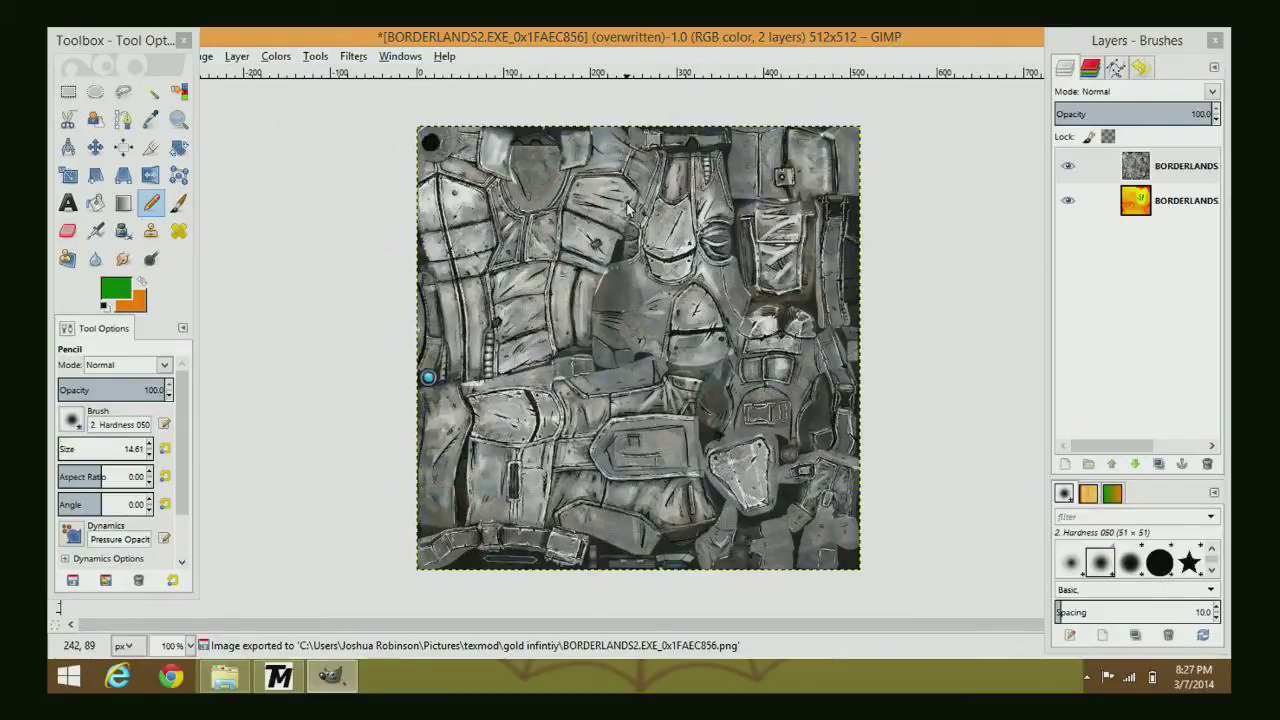
- Set the background colour to the recently used green 008000
{"action": "left_click", "coordinate": [134, 303]}
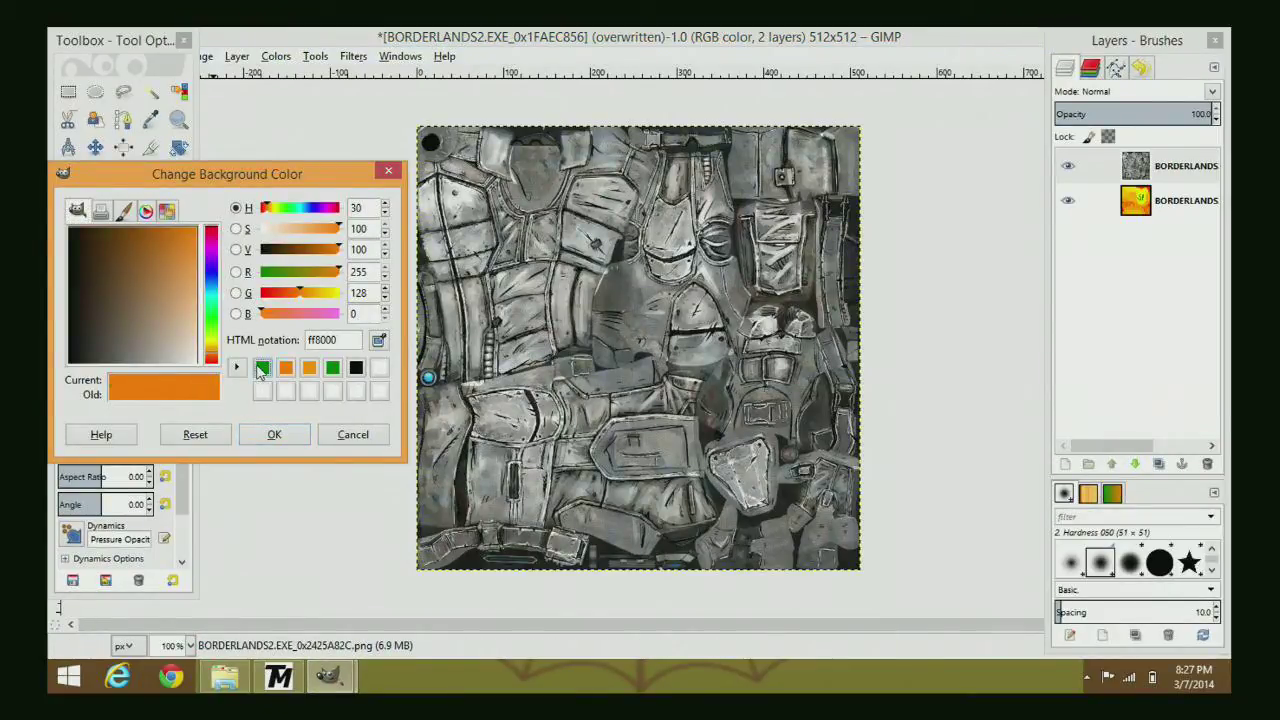
{"action": "left_click", "coordinate": [261, 368]}
{"action": "left_click", "coordinate": [268, 436]}
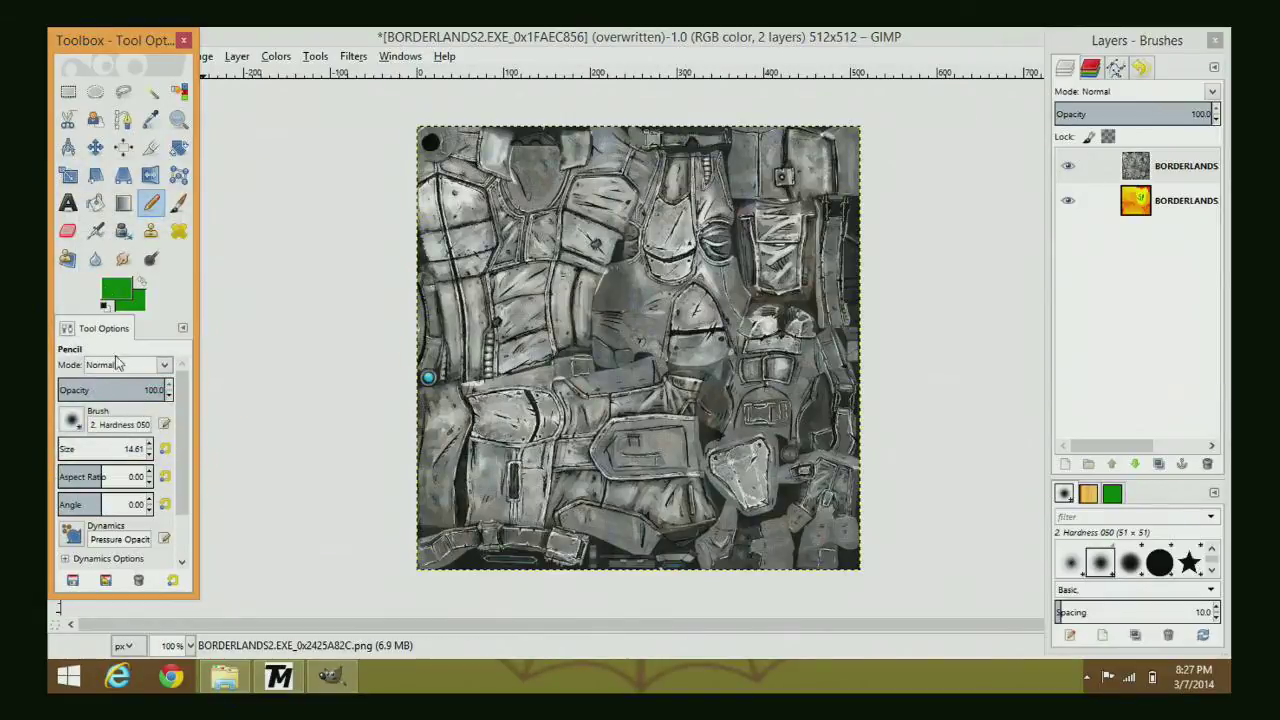
- Bucket-fill the whole body texture layer with the green foreground colour in Hard light mode
{"action": "left_click", "coordinate": [95, 203]}
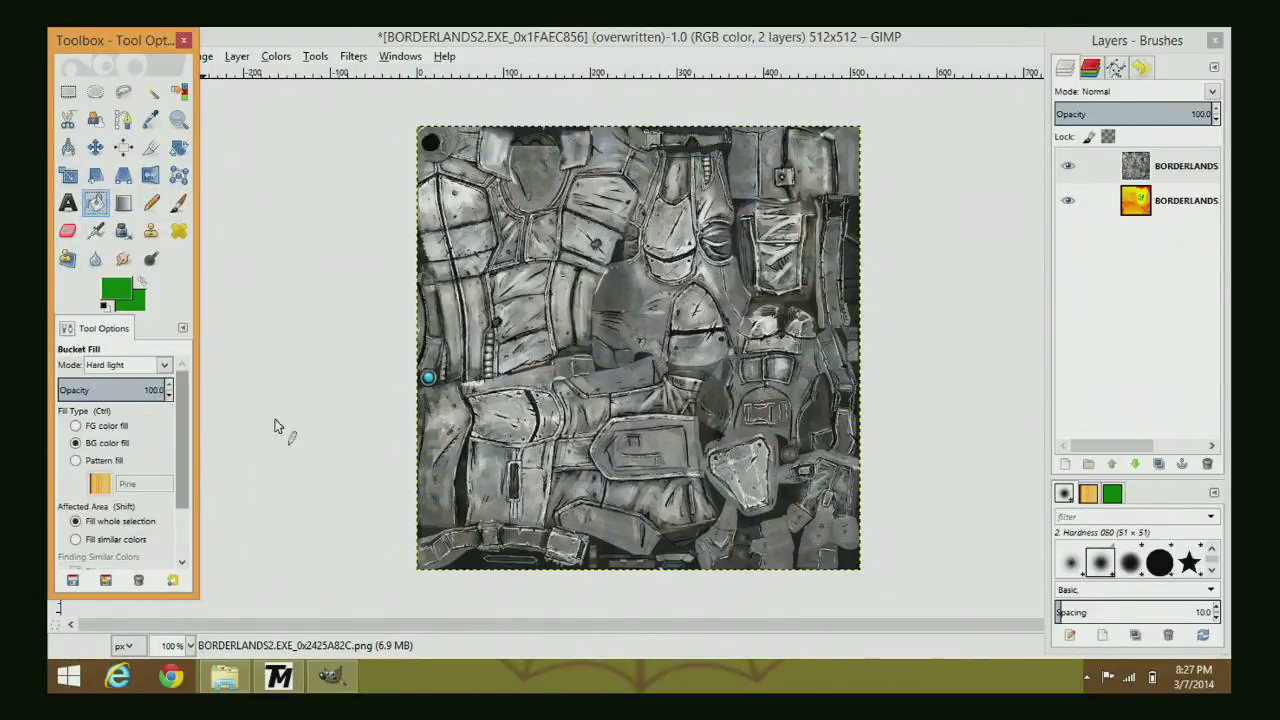
{"action": "left_click", "coordinate": [77, 426]}
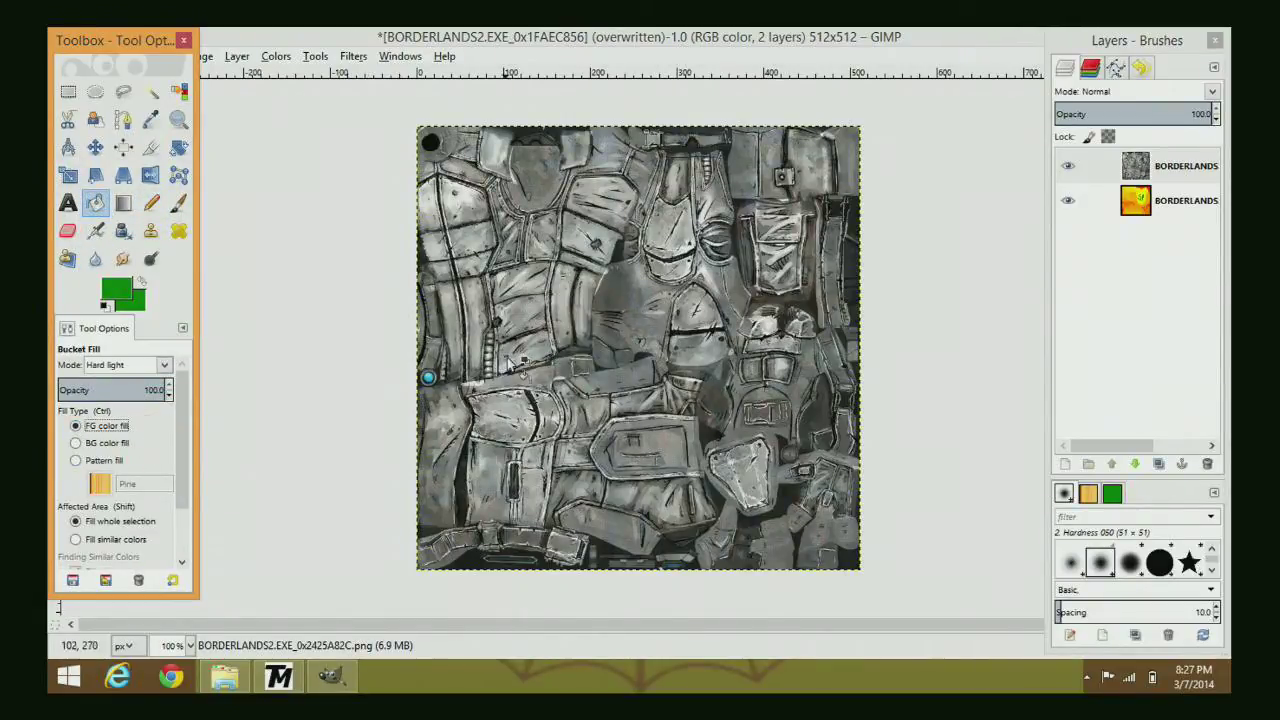
{"action": "left_click", "coordinate": [618, 325]}
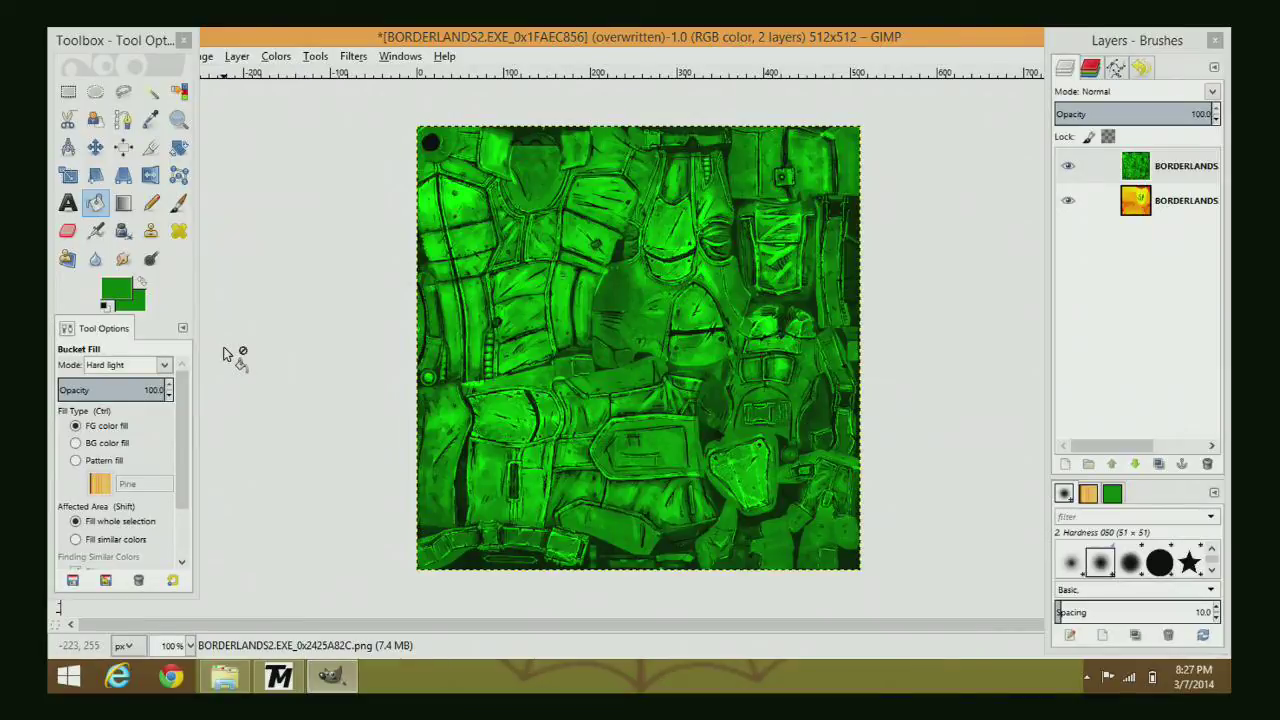
- Set the background colour to the recently used orange
{"action": "left_click", "coordinate": [141, 300]}
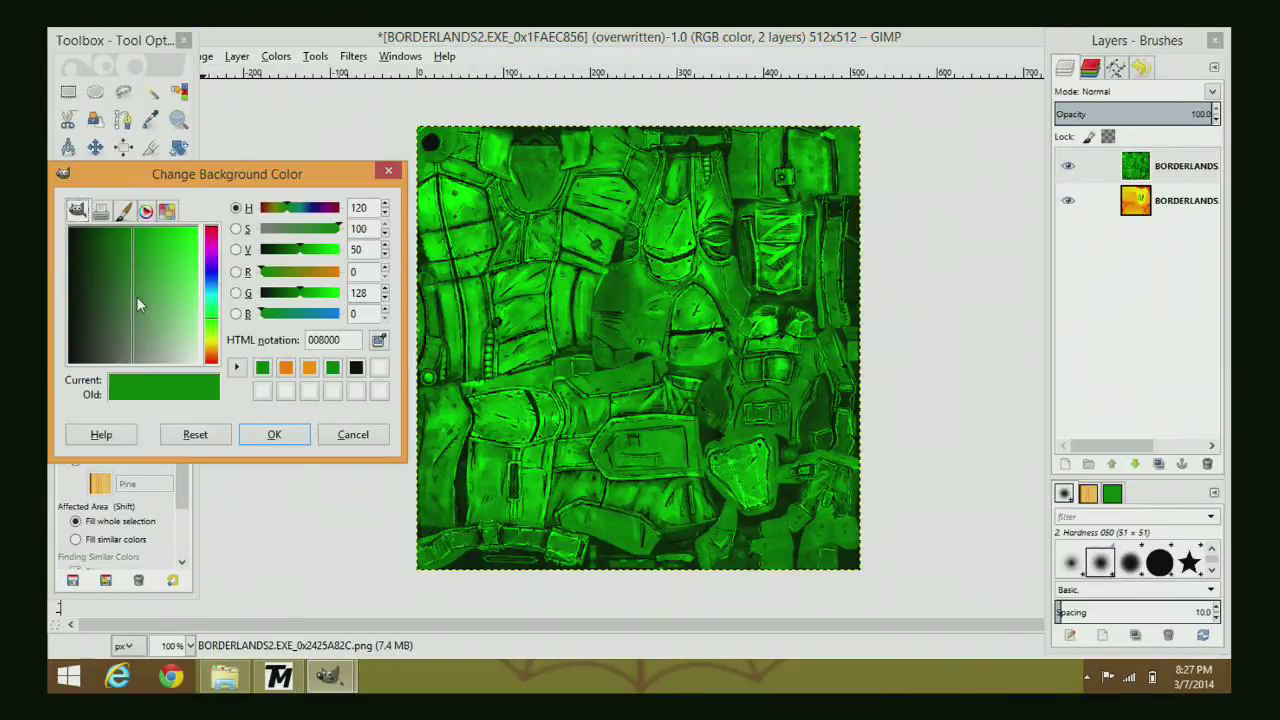
{"action": "left_click", "coordinate": [286, 368]}
{"action": "left_click", "coordinate": [284, 434]}
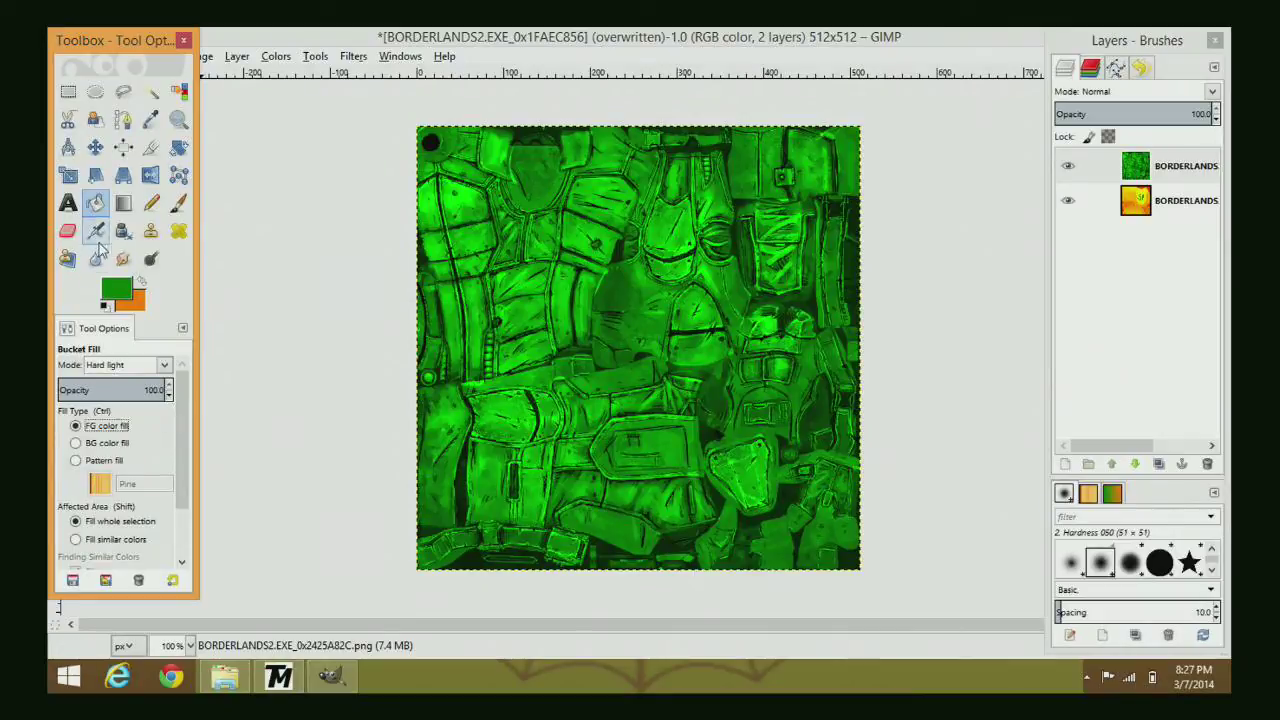
- Paint orange Hard light pencil strokes on several panels of the green body texture and colour in one whole pouch
{"action": "left_click", "coordinate": [151, 203]}
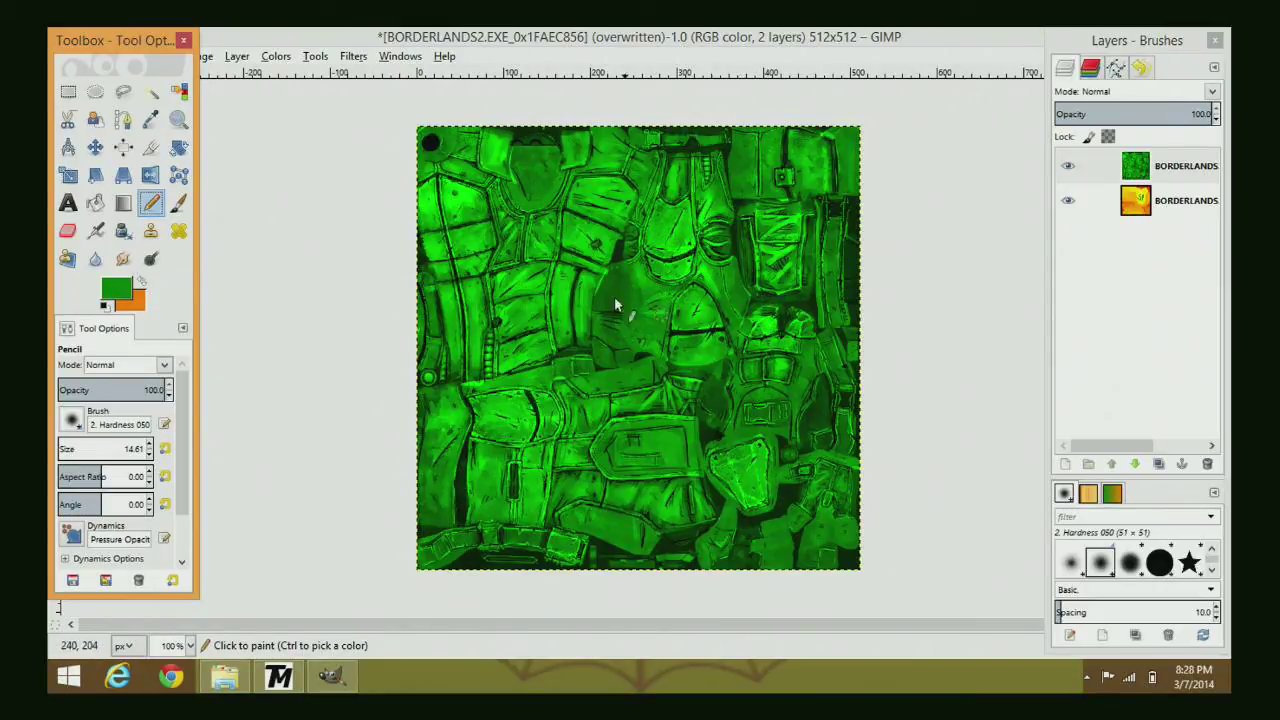
{"action": "left_click", "coordinate": [438, 212]}
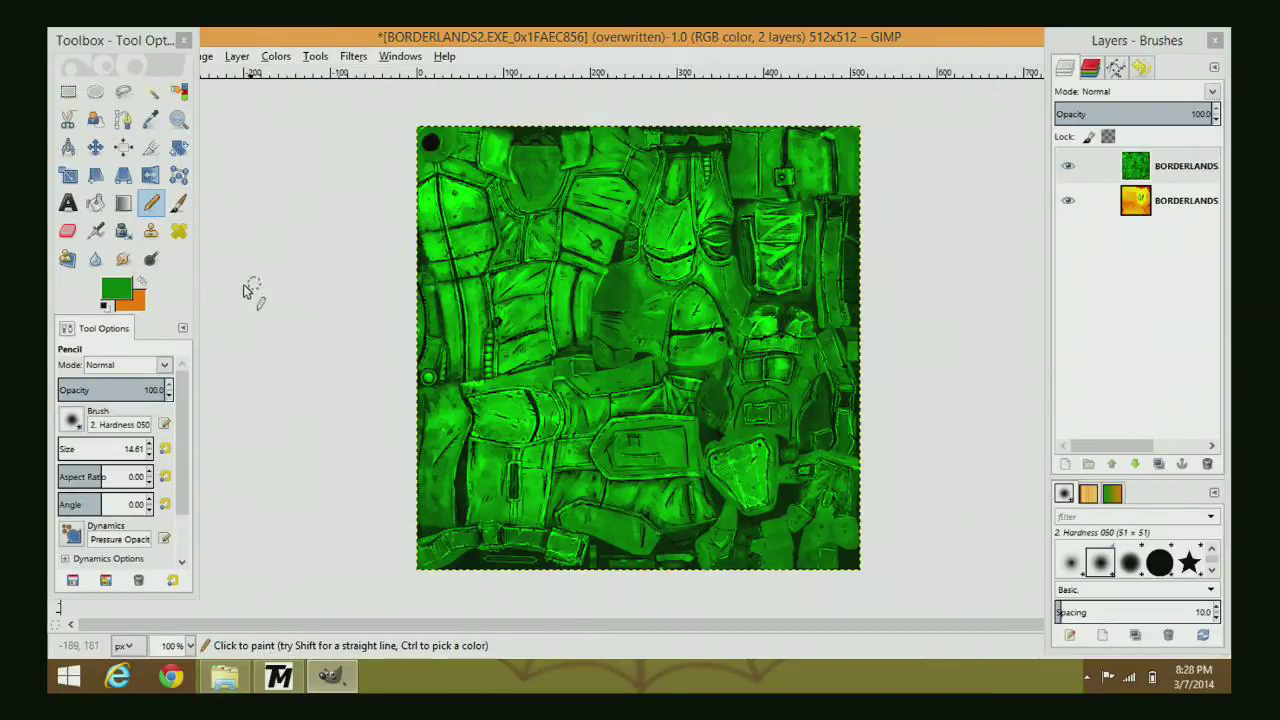
{"action": "left_click", "coordinate": [118, 292]}
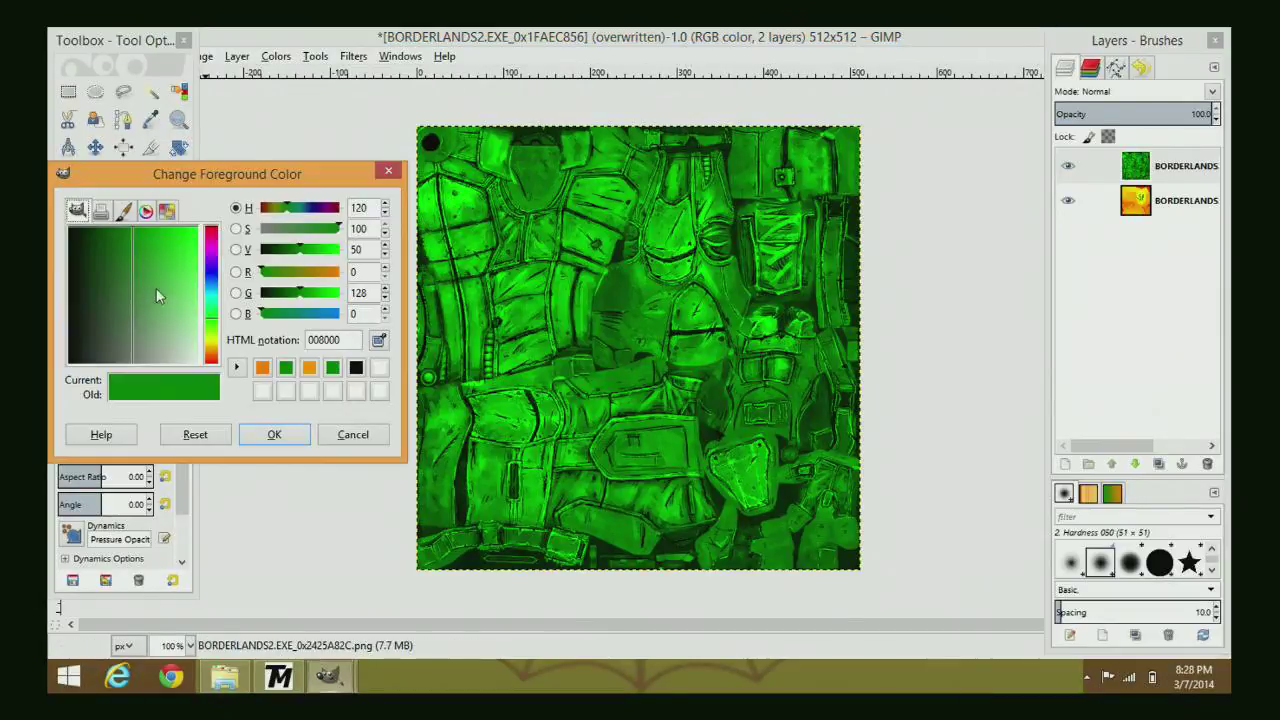
{"action": "left_click", "coordinate": [262, 368]}
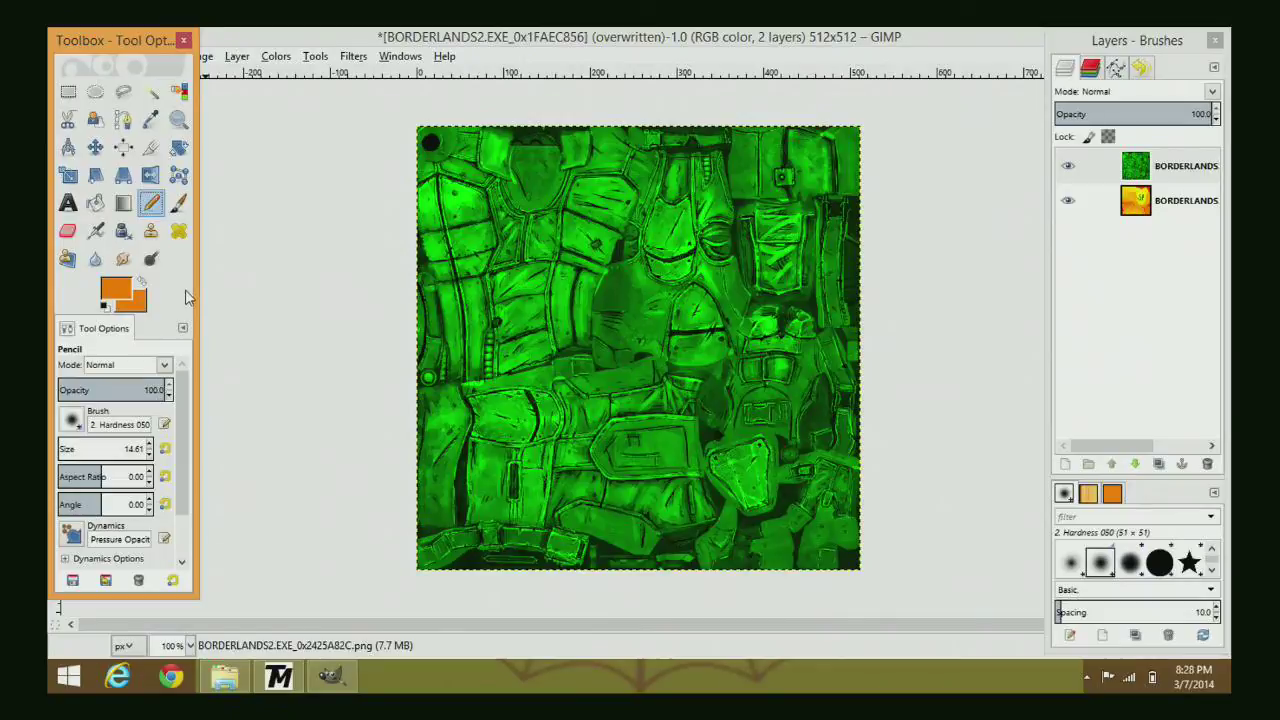
{"action": "left_click", "coordinate": [166, 367]}
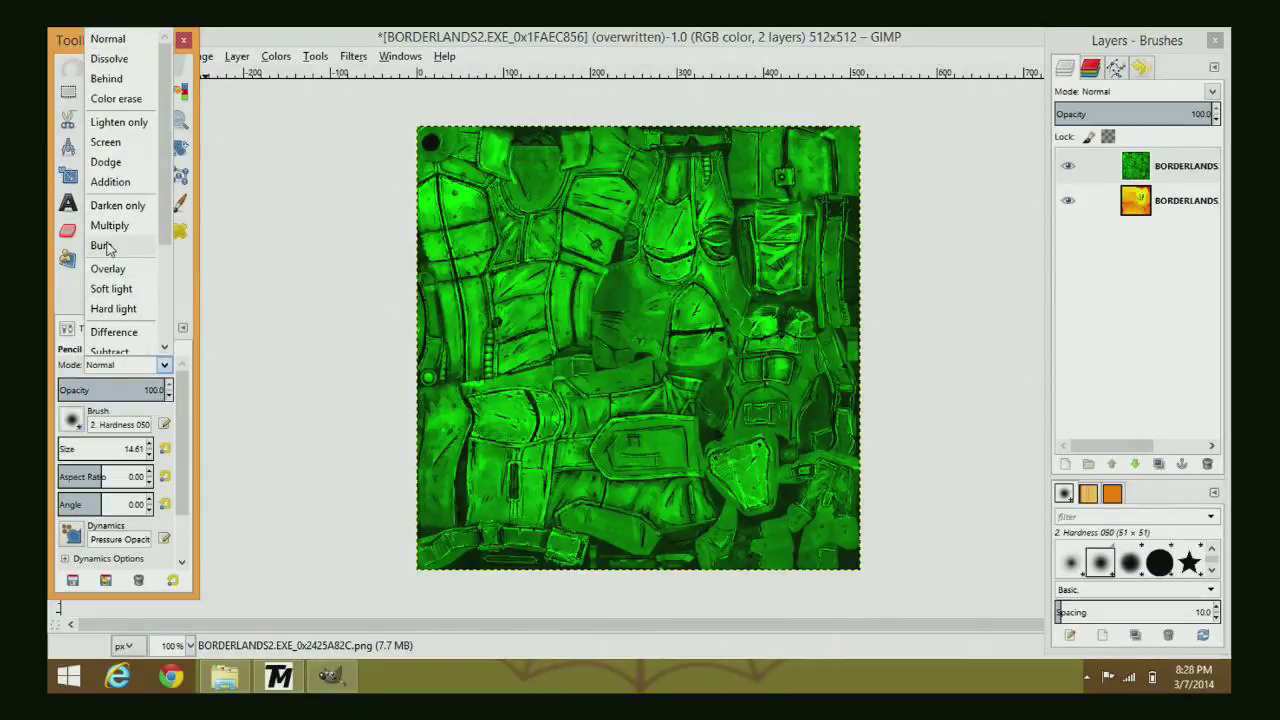
{"action": "left_click", "coordinate": [112, 309]}
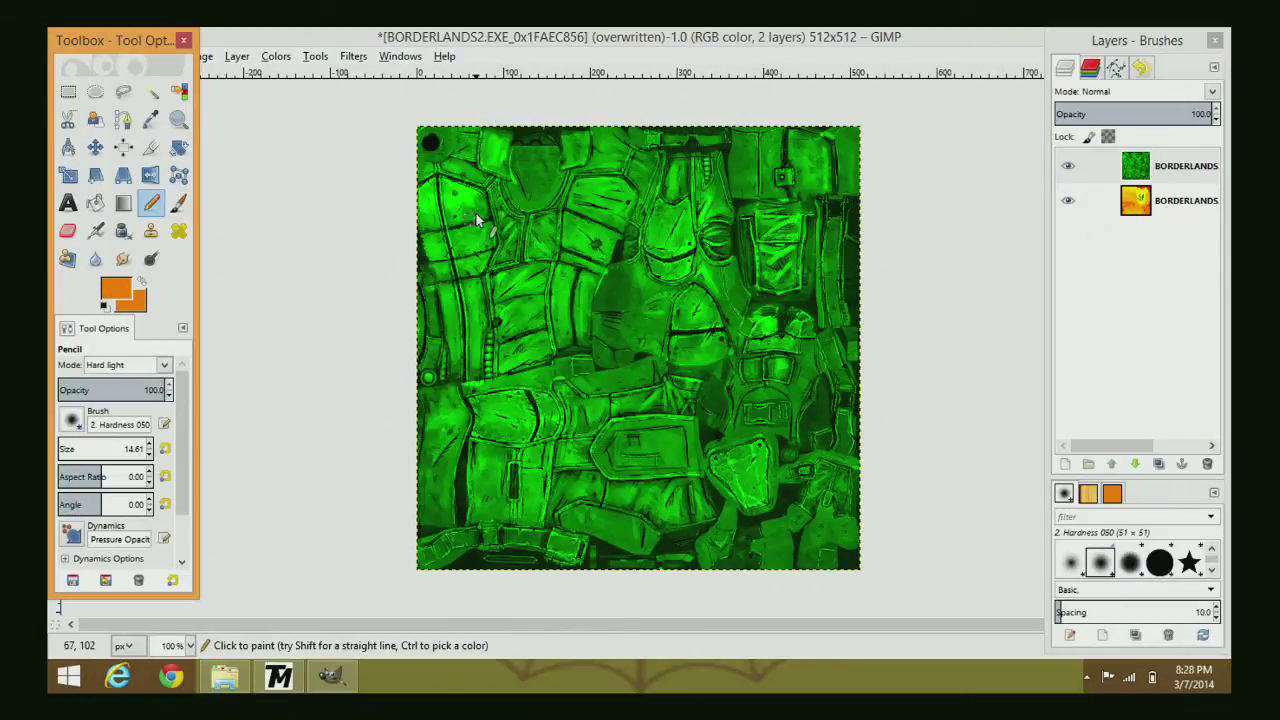
{"action": "left_click_drag", "start_coordinate": [475, 214], "coordinate": [430, 283]}
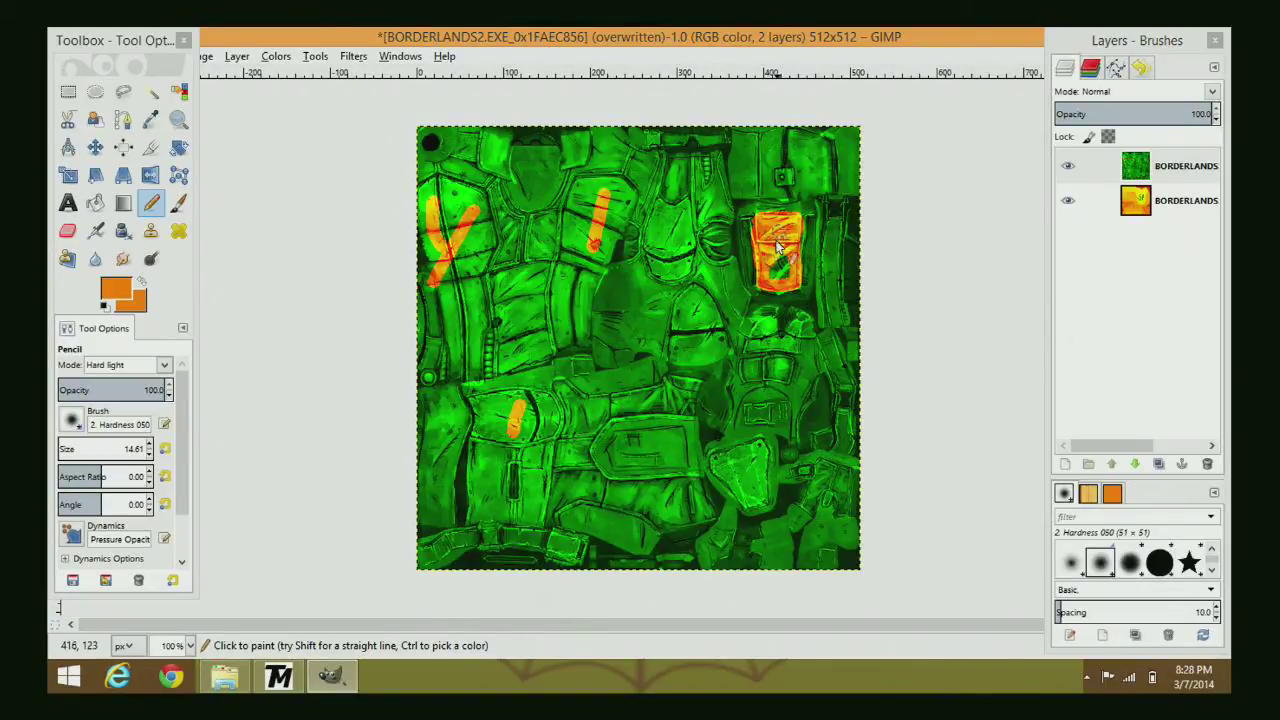
- Overwrite BORDERLANDS2.EXE_0x1FAEC856.png with the painted body texture
{"action": "right_click", "coordinate": [752, 290]}
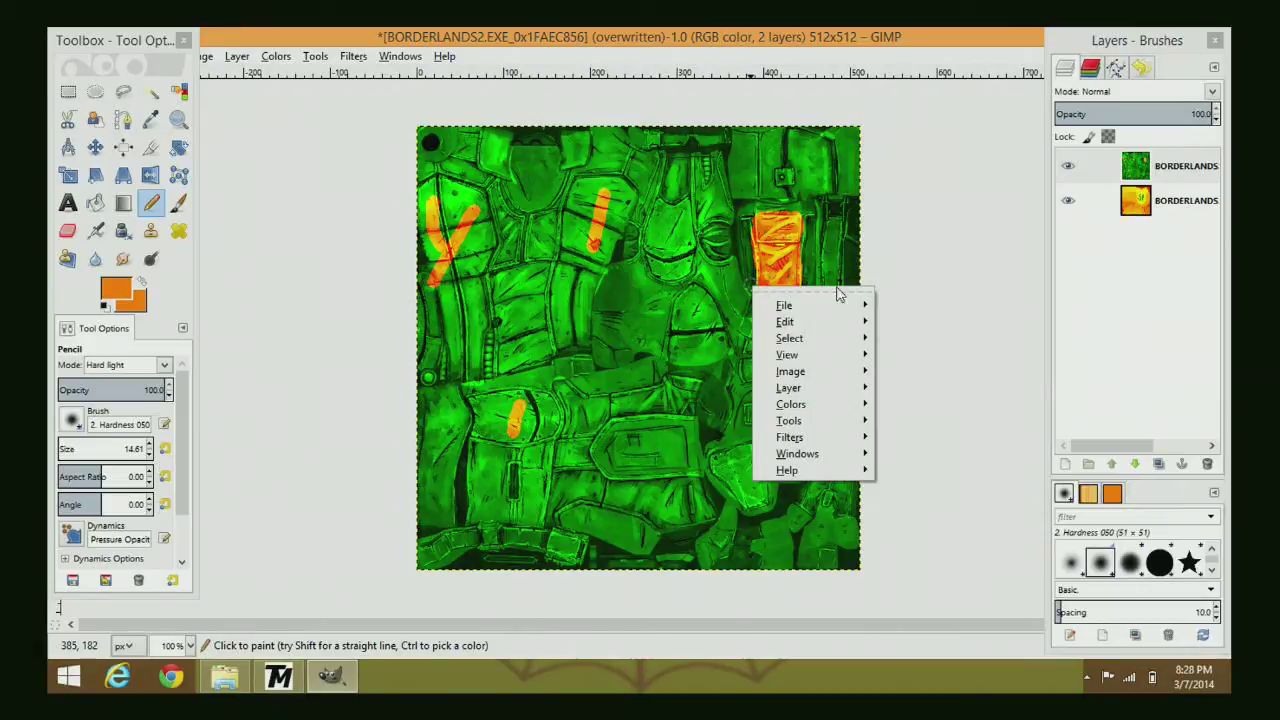
{"action": "mouse_move", "coordinate": [820, 306]}
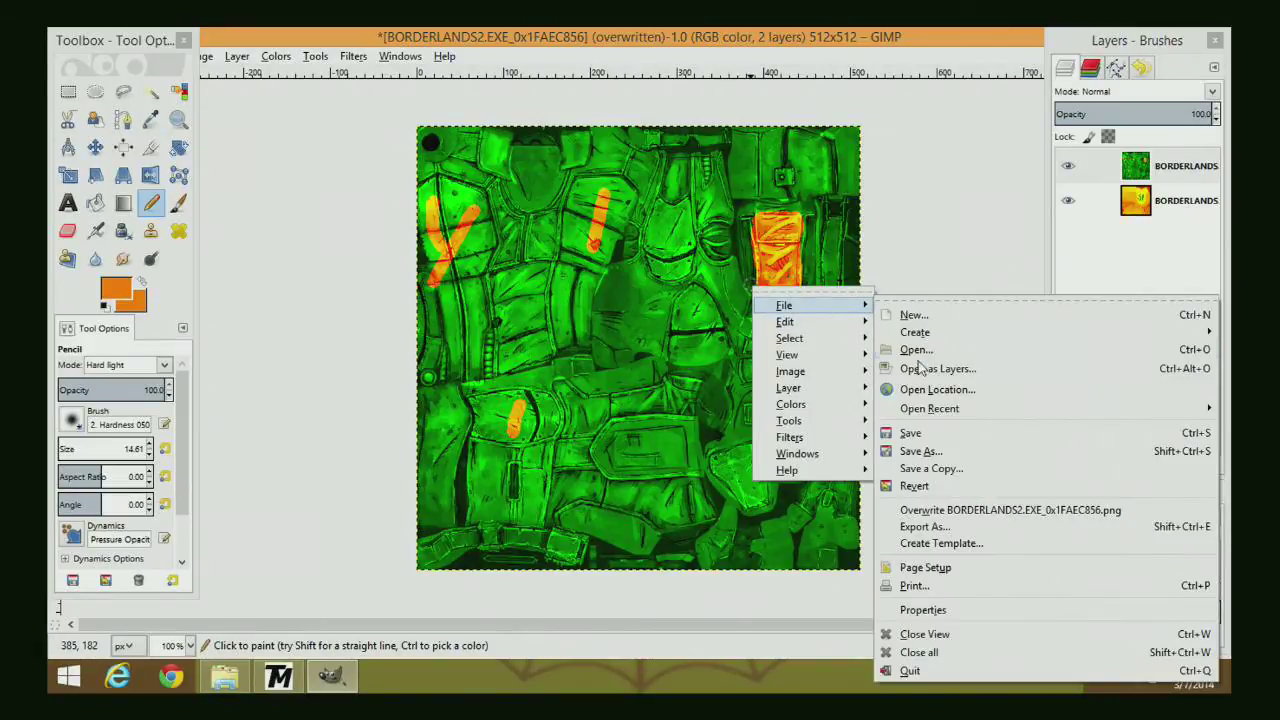
{"action": "left_click", "coordinate": [925, 510]}
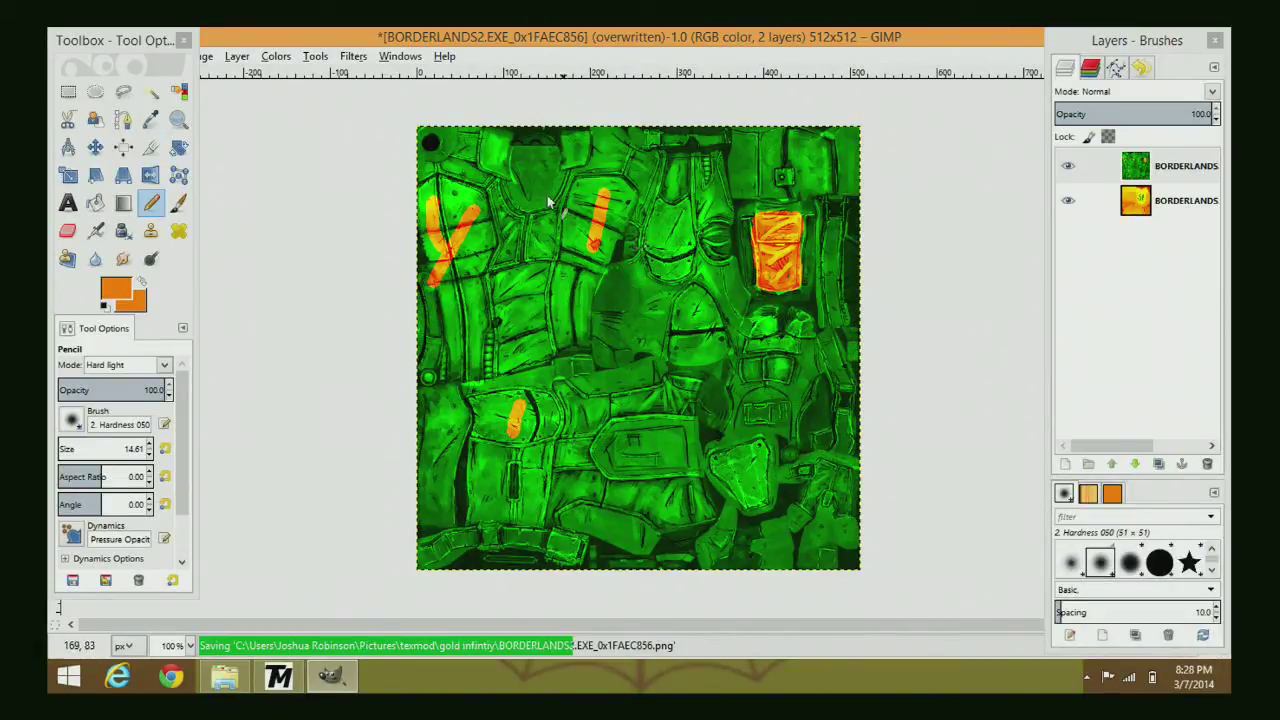
- Close the exported image, discarding its unsaved project changes, and exit the image editor
{"action": "double_click", "coordinate": [688, 38]}
{"action": "left_click", "coordinate": [753, 137]}
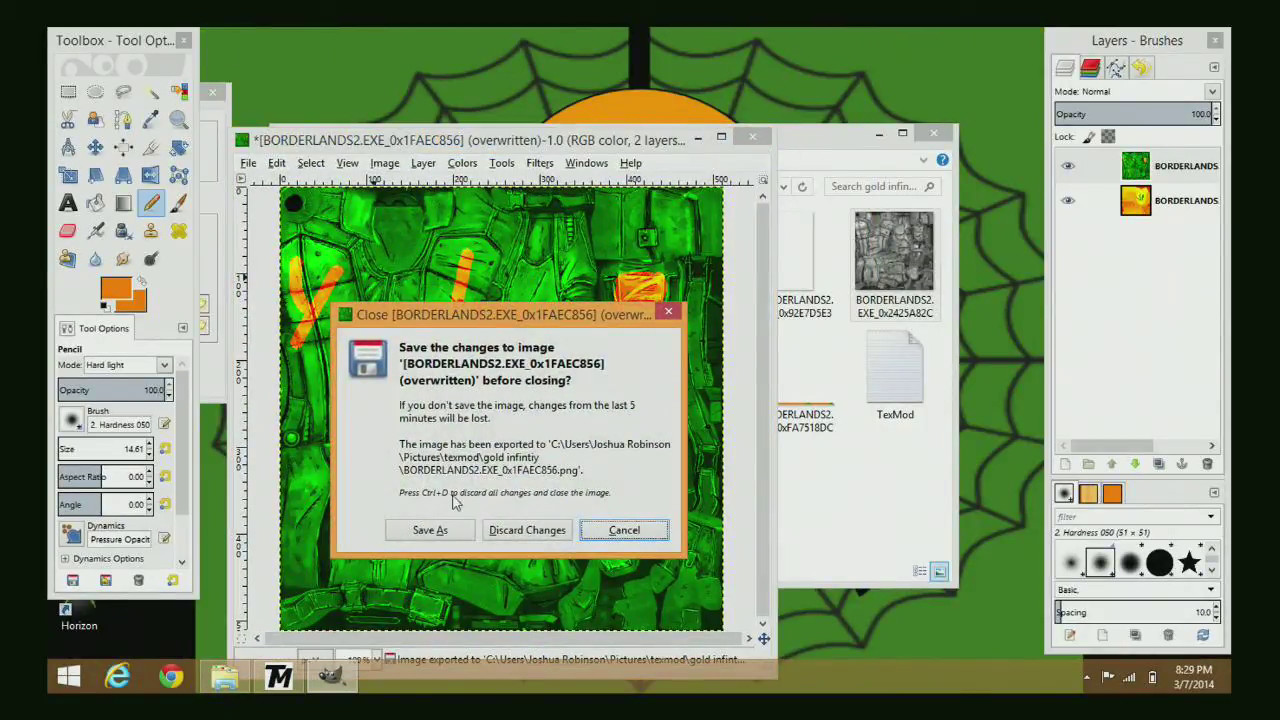
{"action": "left_click", "coordinate": [500, 534]}
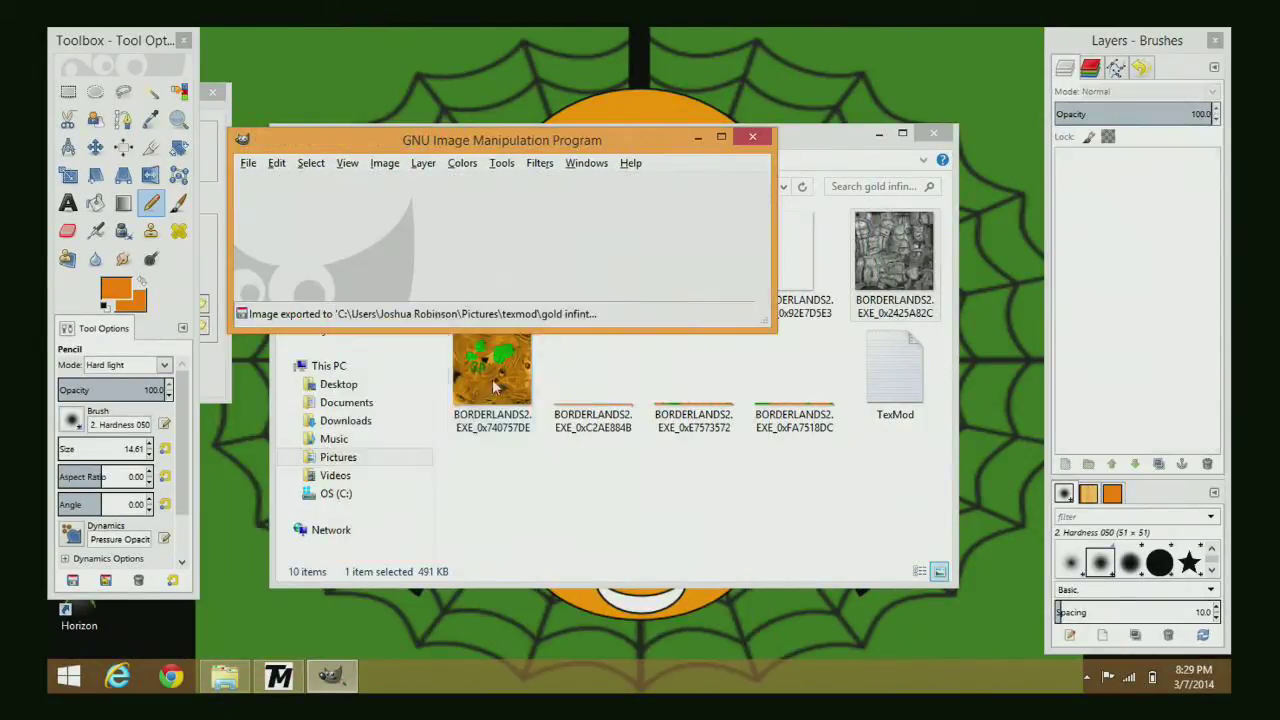
{"action": "left_click", "coordinate": [752, 137]}
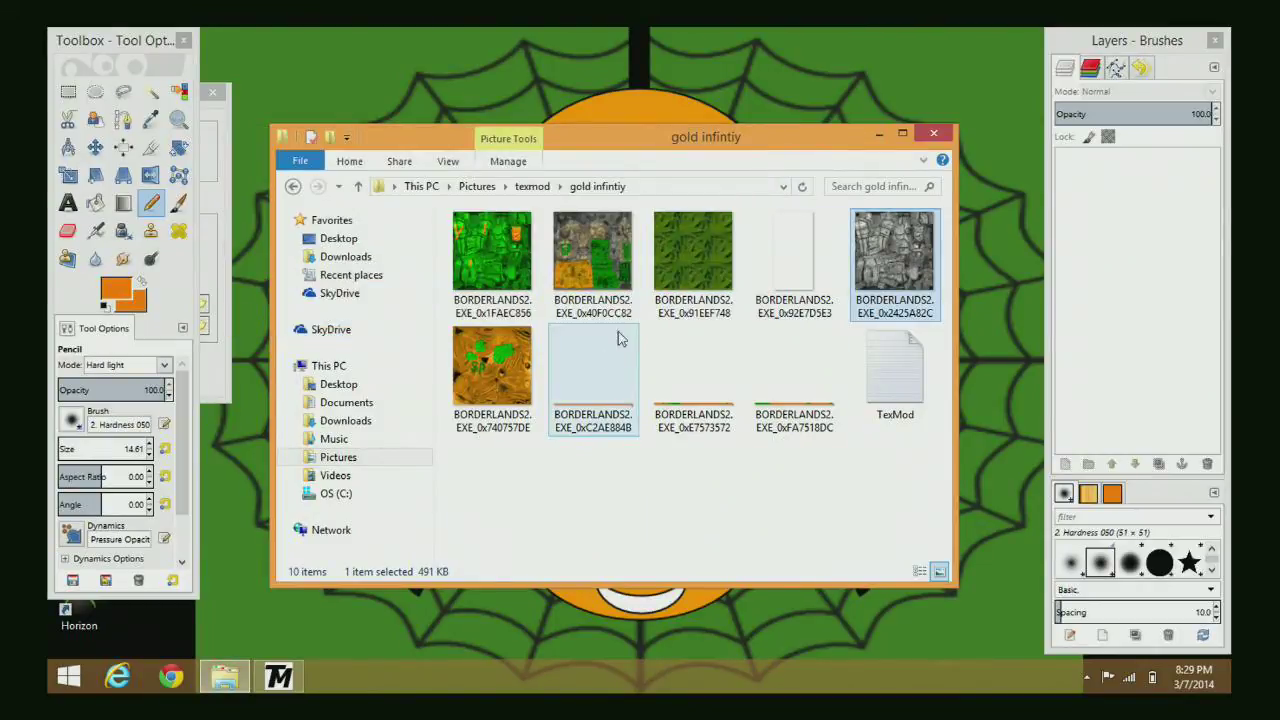
- Switch to TexMod and build a package from the gold infintiy folder's log, replacing the existing gold infinity pack.tpf
{"action": "left_click_drag", "start_coordinate": [205, 97], "coordinate": [391, 90]}
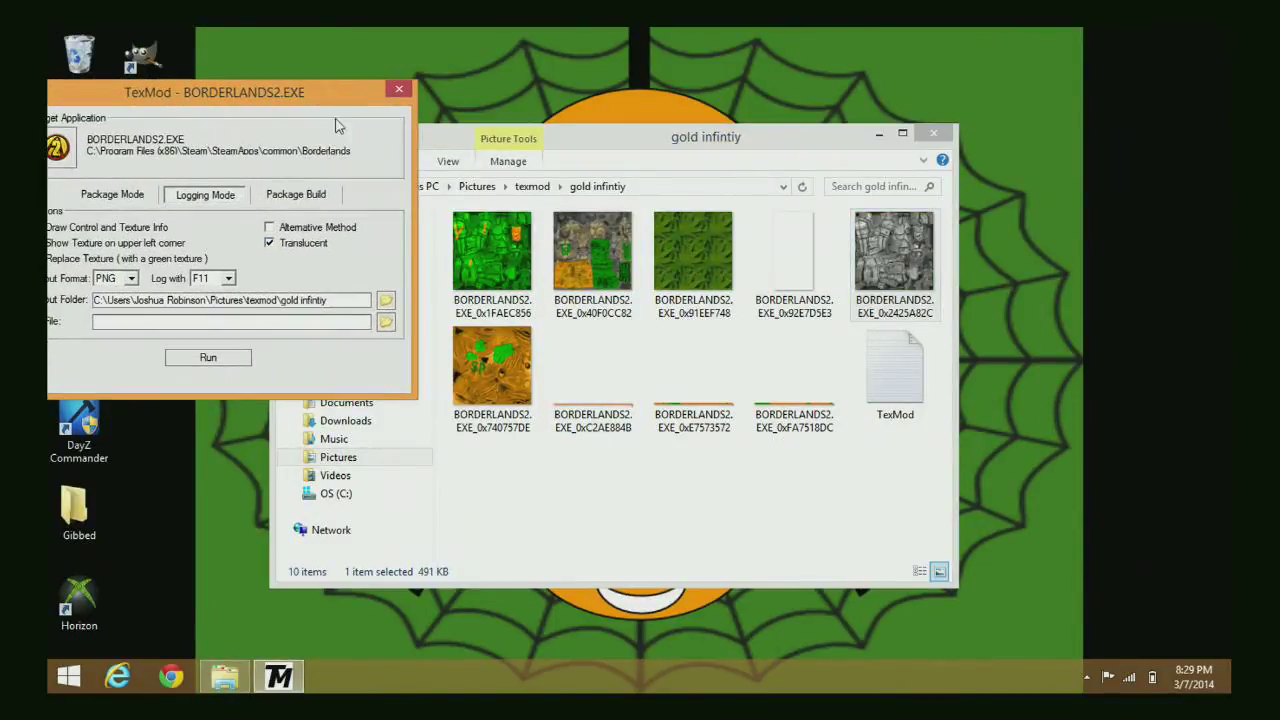
{"action": "left_click", "coordinate": [297, 197]}
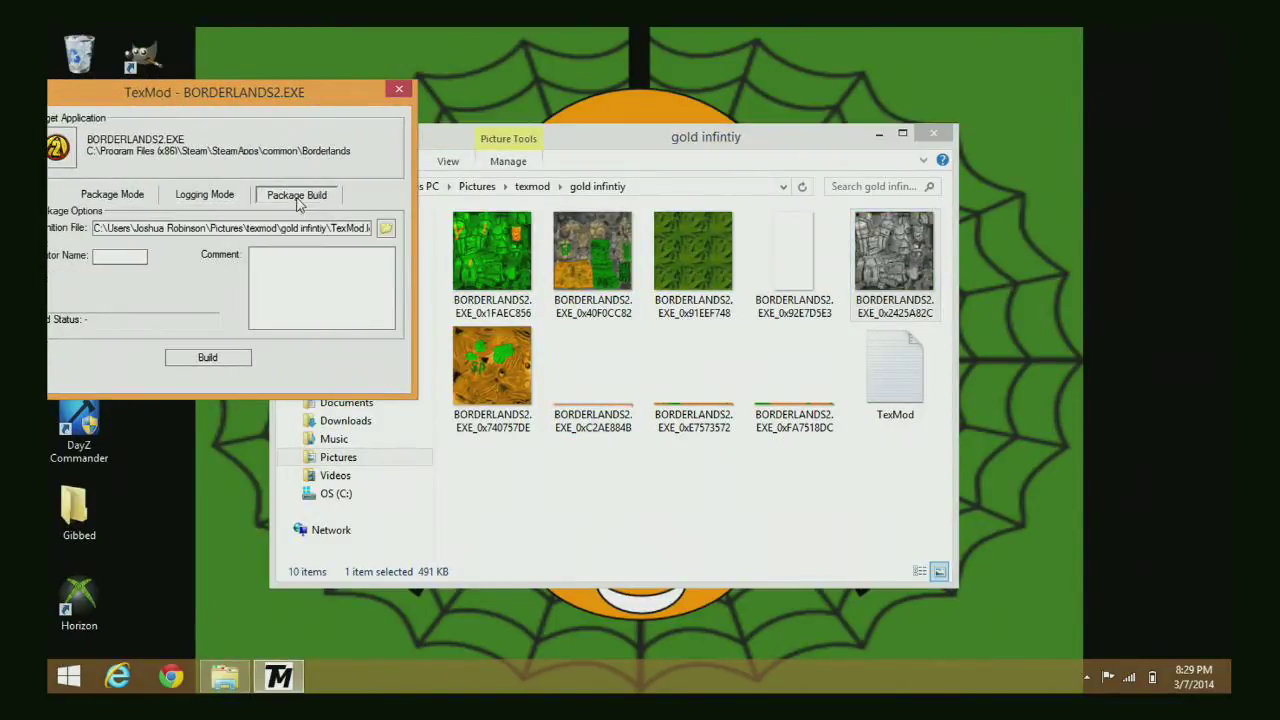
{"action": "left_click", "coordinate": [215, 357]}
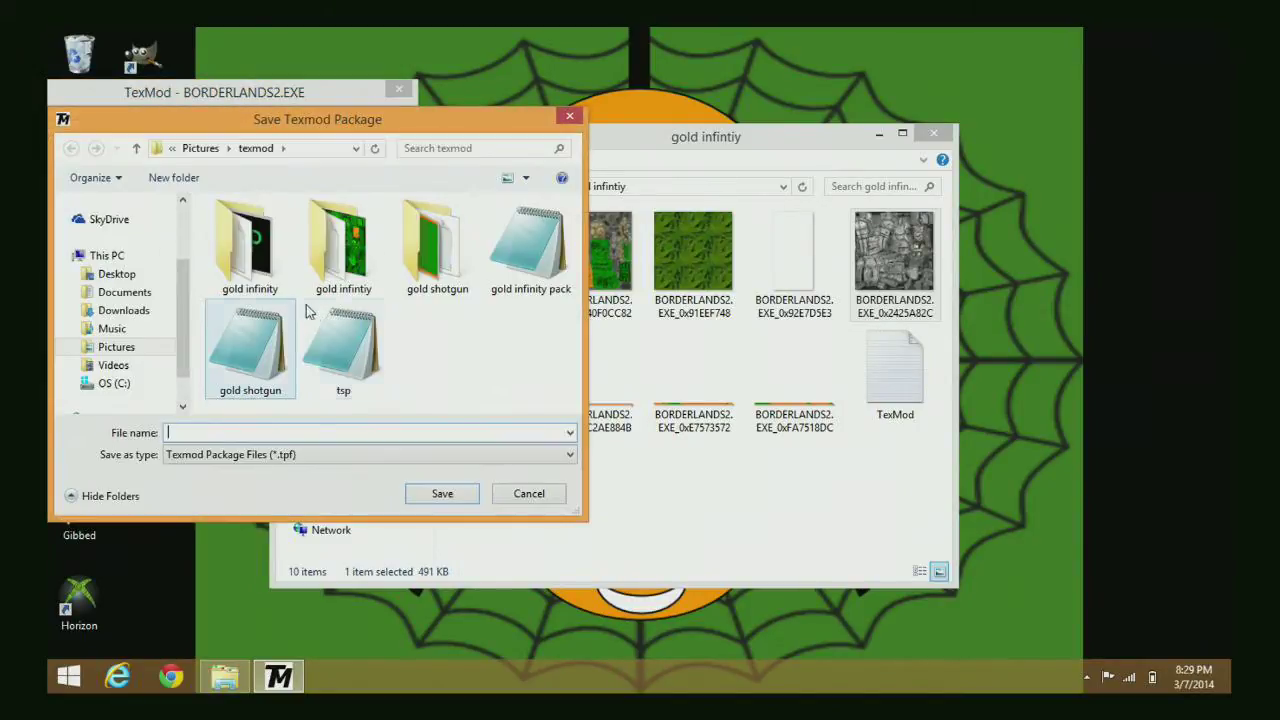
{"action": "left_click", "coordinate": [528, 248]}
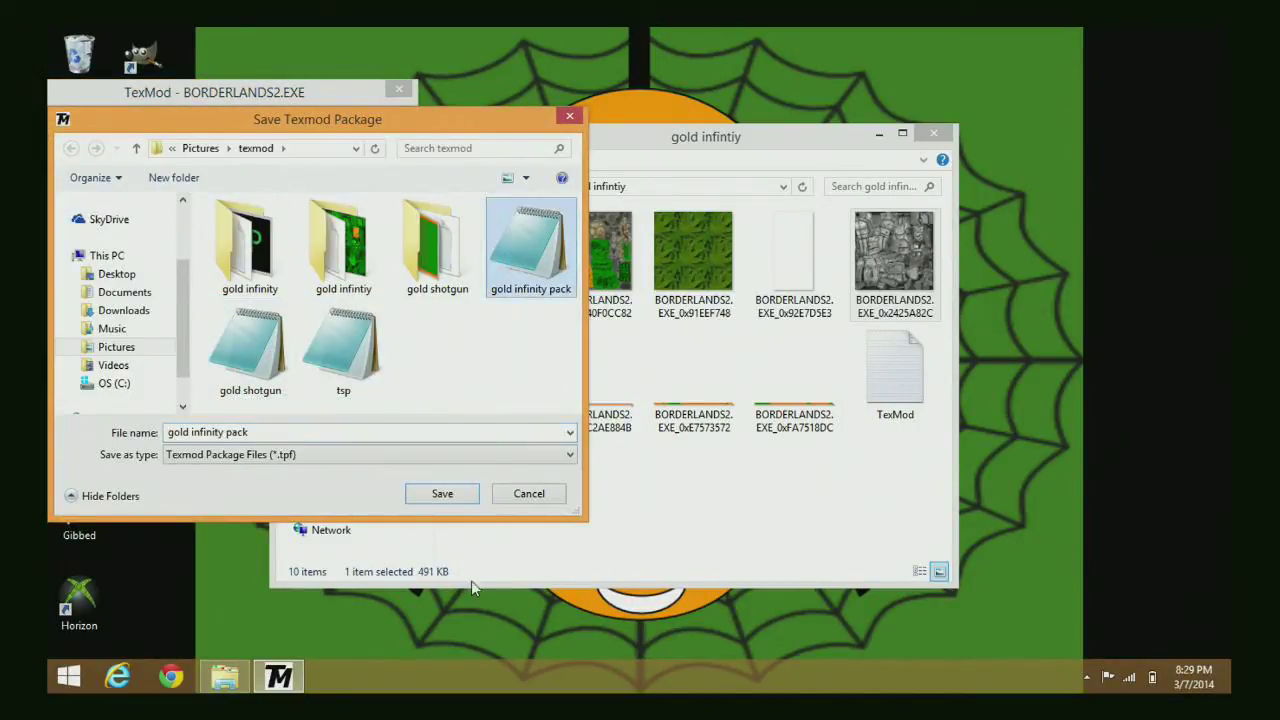
{"action": "left_click", "coordinate": [440, 494]}
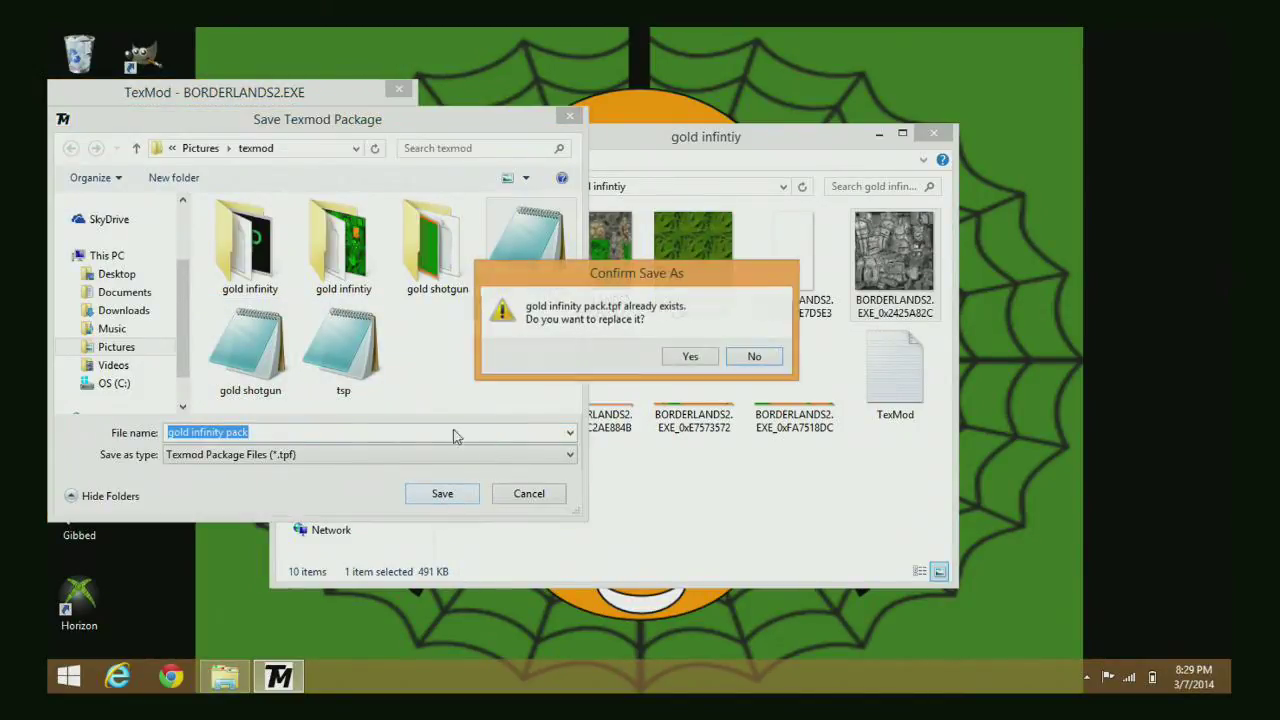
{"action": "left_click", "coordinate": [690, 357]}
- Remove the old GOLD INFINITY PACK from the packages to load and add the rebuilt gold infinity pack
{"action": "left_click_drag", "start_coordinate": [306, 105], "coordinate": [540, 85]}
{"action": "left_click", "coordinate": [489, 180]}
{"action": "left_click", "coordinate": [365, 186]}
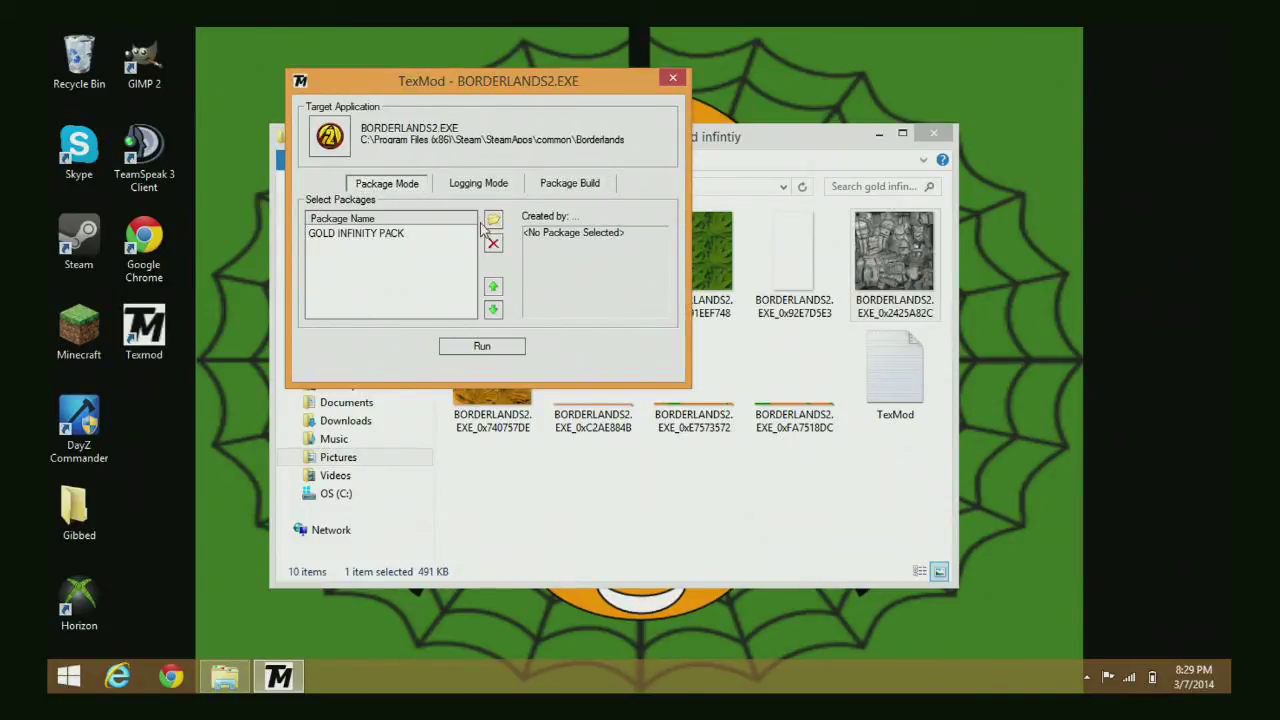
{"action": "left_click", "coordinate": [407, 234]}
{"action": "left_click", "coordinate": [493, 243]}
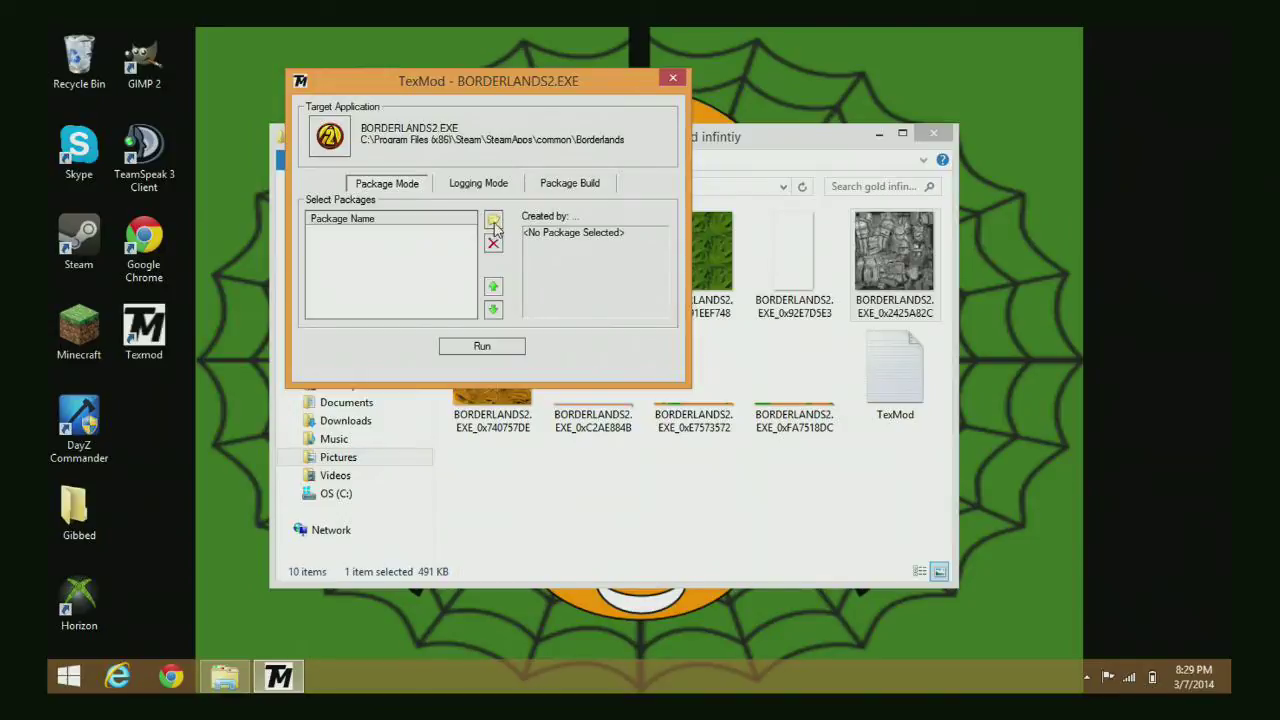
{"action": "left_click", "coordinate": [493, 219]}
{"action": "left_click", "coordinate": [535, 258]}
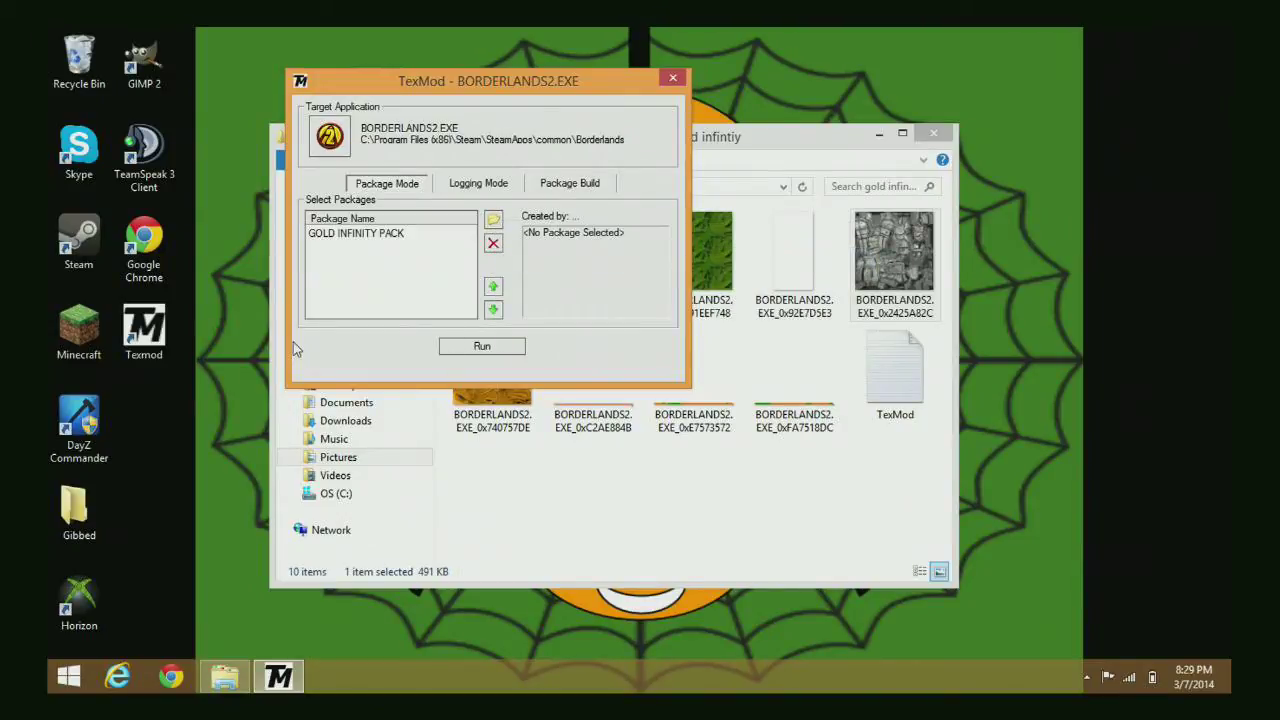
- Launch Gibbed.Borderlands2.SaveEdit from the Gibbed desktop folder and open the PC save file Save0002.sav
{"action": "double_click", "coordinate": [79, 512]}
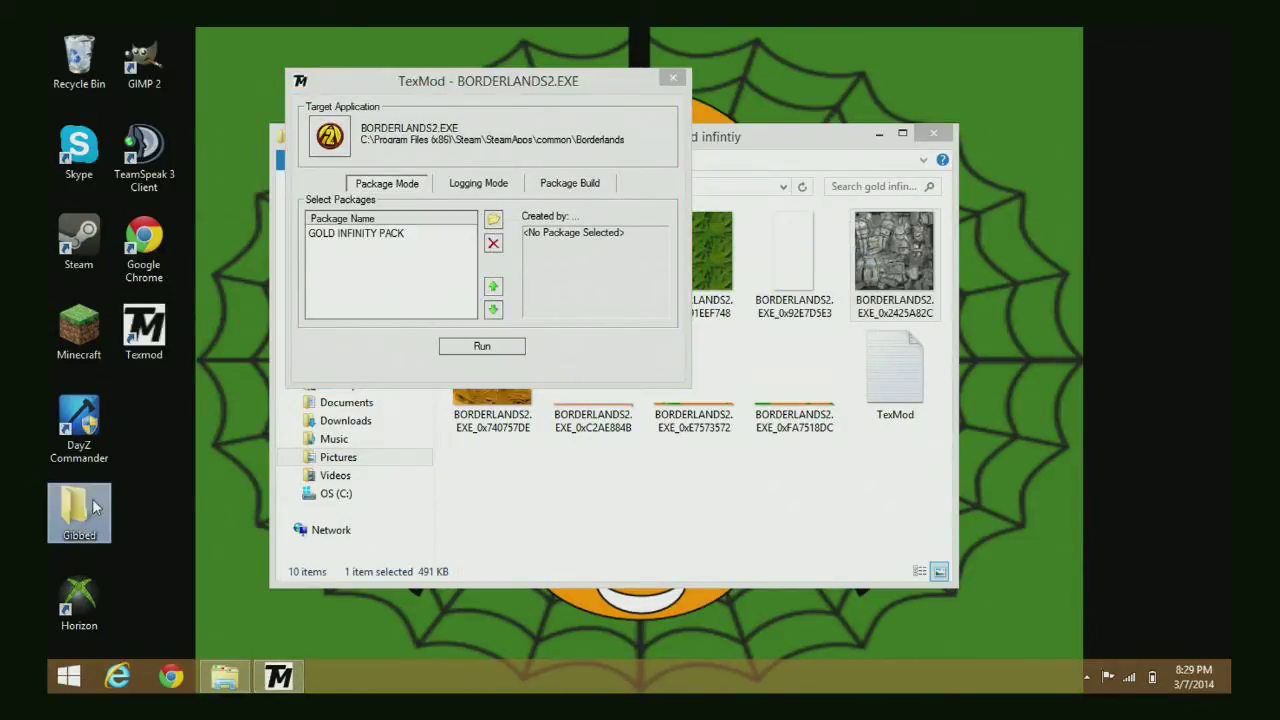
{"action": "left_click", "coordinate": [541, 304]}
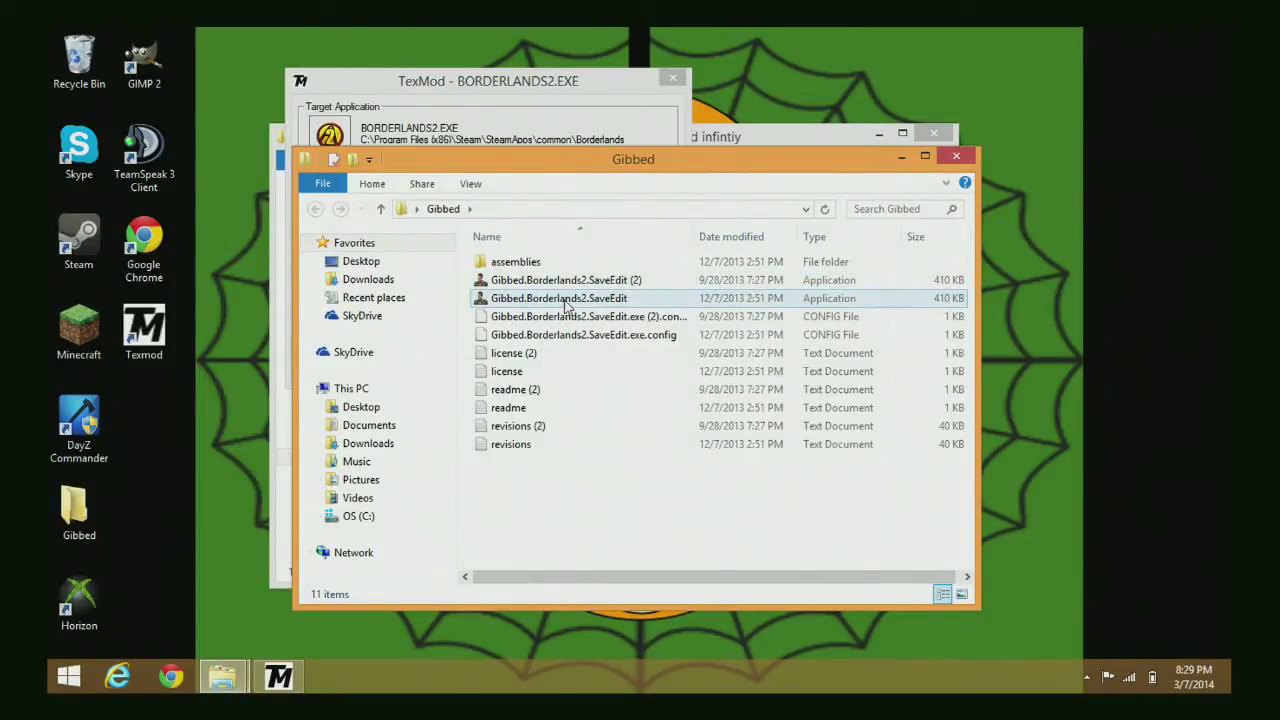
{"action": "double_click", "coordinate": [564, 300]}
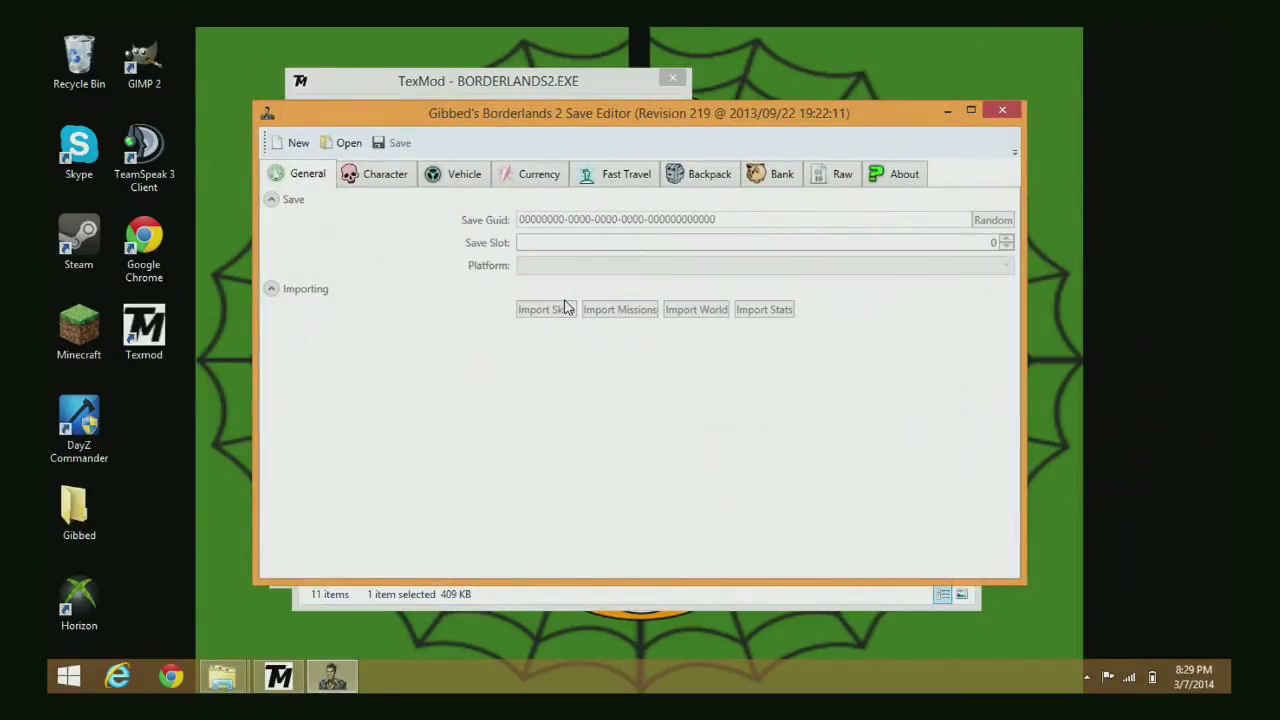
{"action": "left_click", "coordinate": [345, 143]}
{"action": "double_click", "coordinate": [466, 258]}
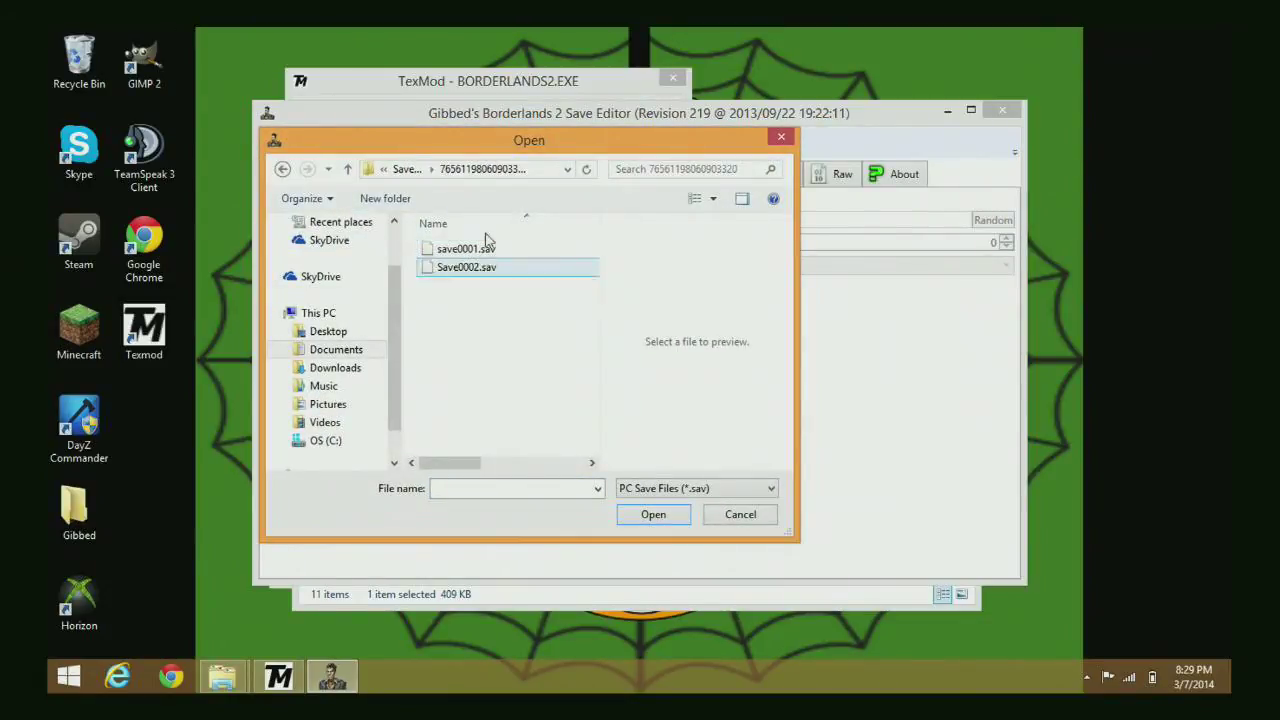
{"action": "double_click", "coordinate": [532, 270]}
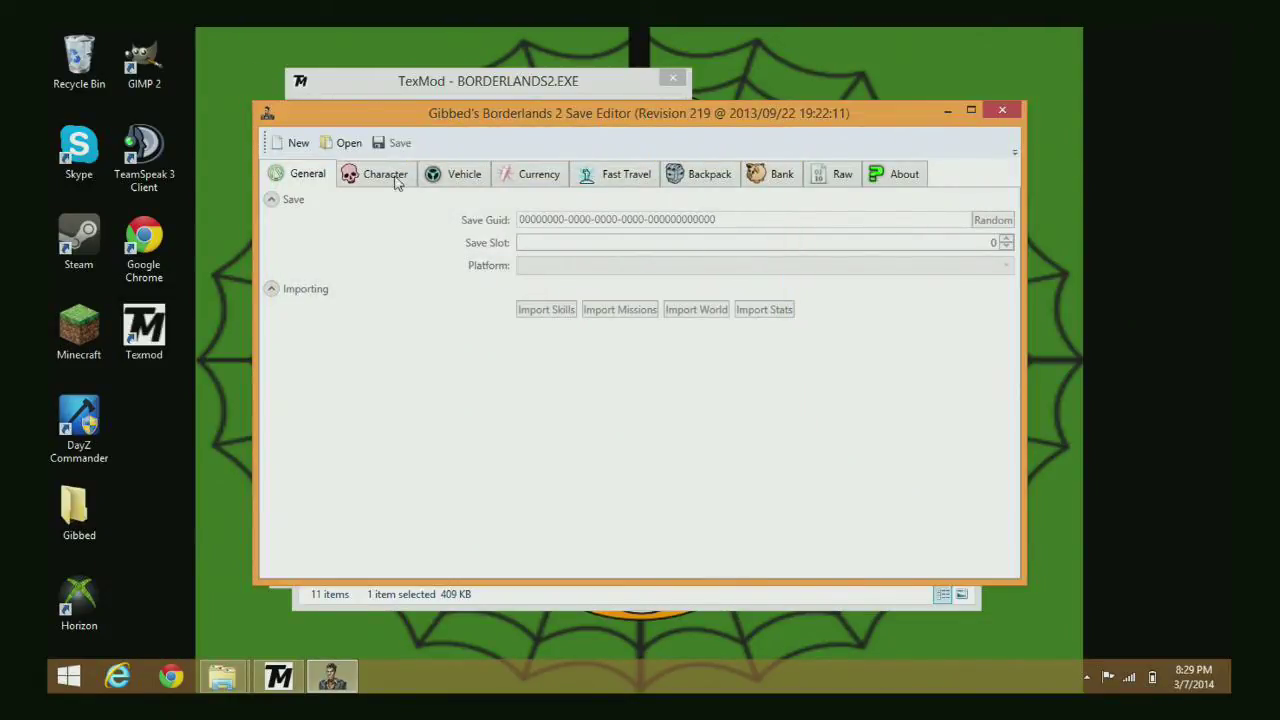
- Set the Assassin character's skin to None and the head to Zero in its customization settings
{"action": "left_click", "coordinate": [393, 177]}
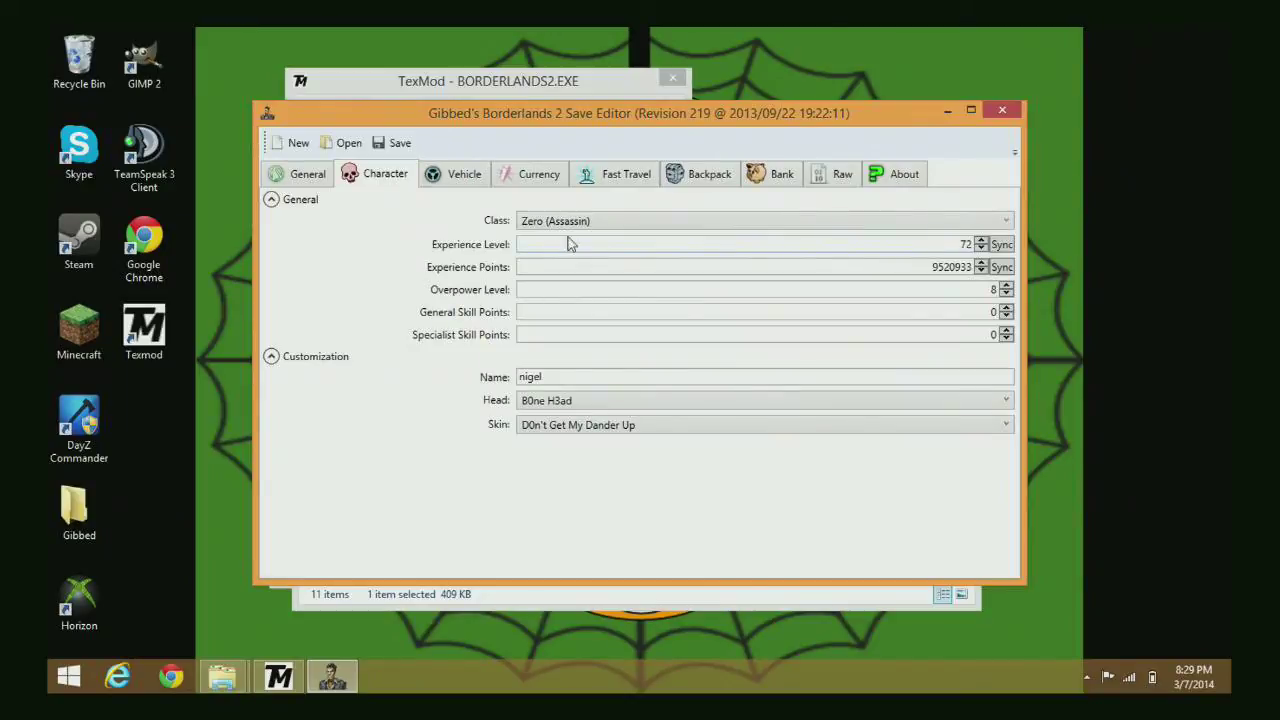
{"action": "left_click", "coordinate": [636, 430]}
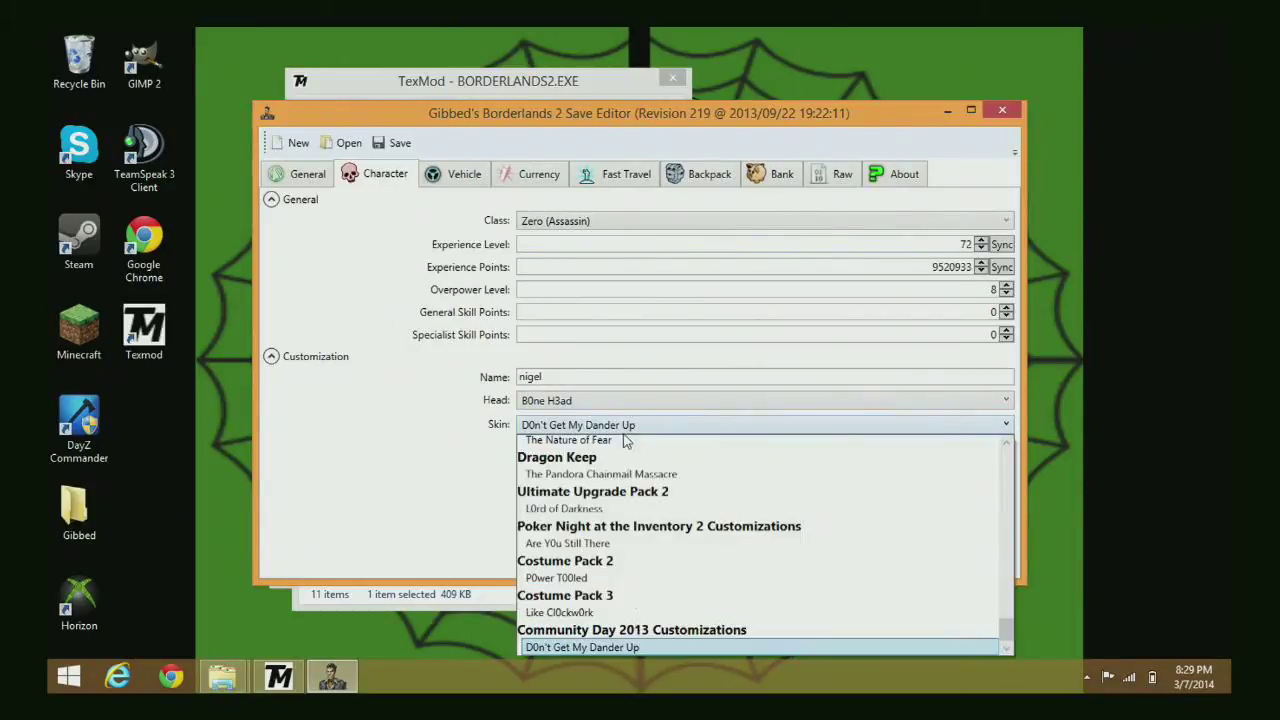
{"action": "scroll", "coordinate": [610, 458], "scroll_direction": "up", "scroll_amount": 5}
{"action": "scroll", "coordinate": [610, 458], "scroll_direction": "up", "scroll_amount": 15}
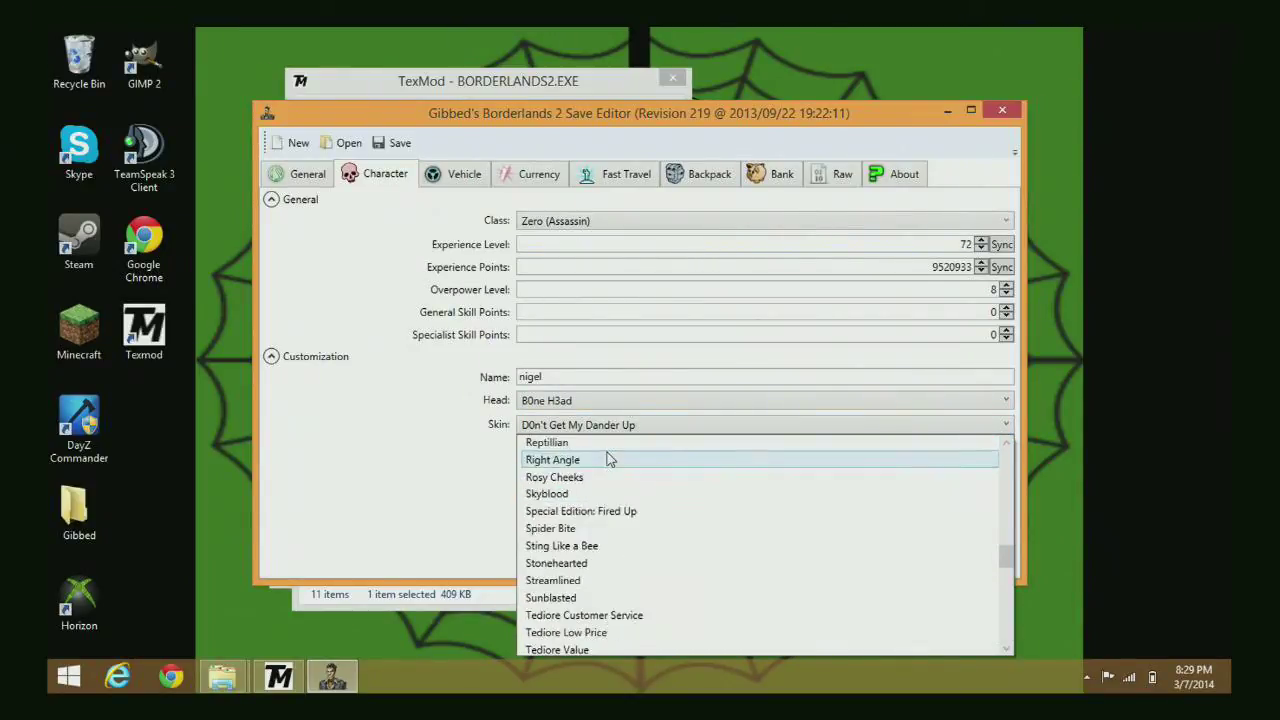
{"action": "scroll", "coordinate": [962, 533], "scroll_direction": "up", "scroll_amount": 6}
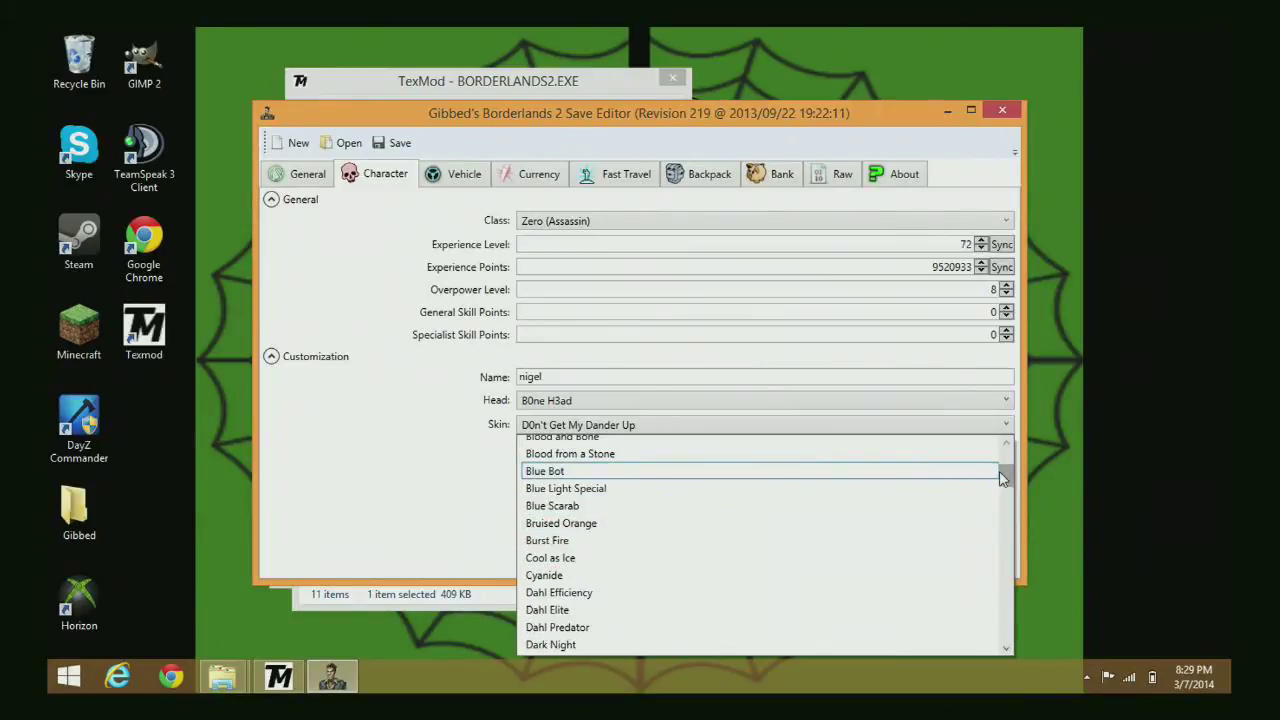
{"action": "left_click", "coordinate": [660, 462]}
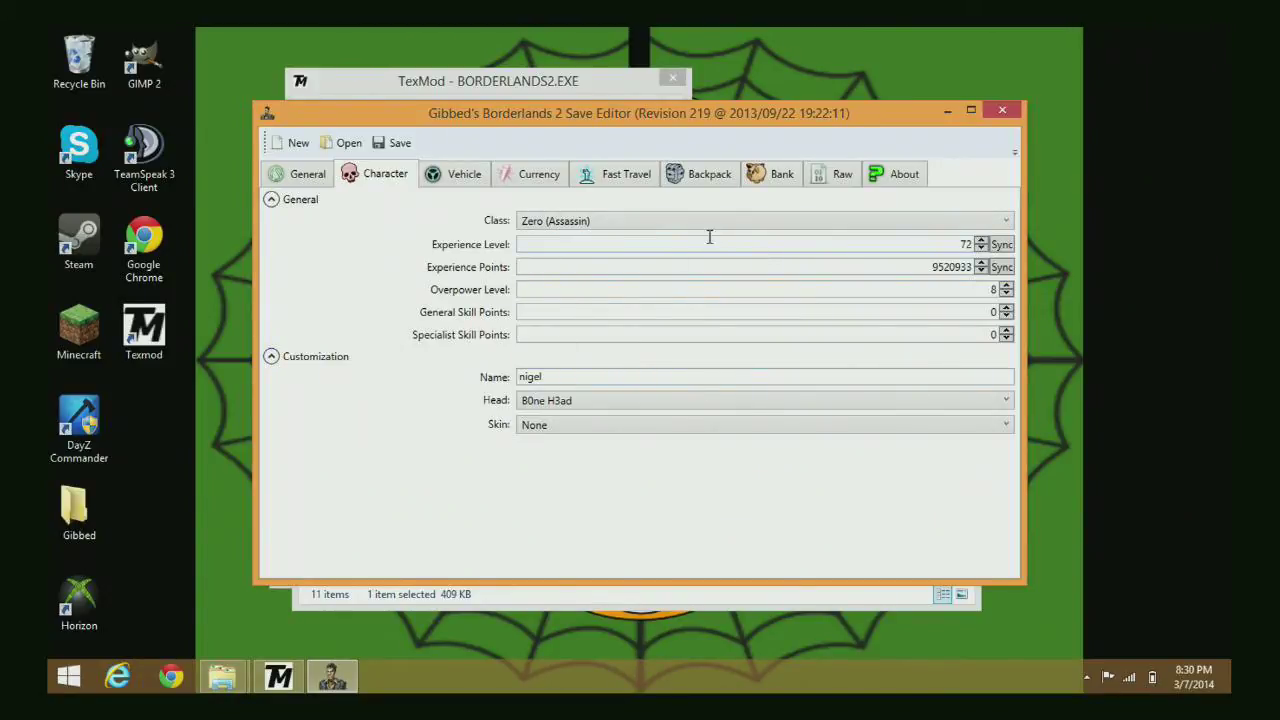
{"action": "left_click", "coordinate": [531, 405]}
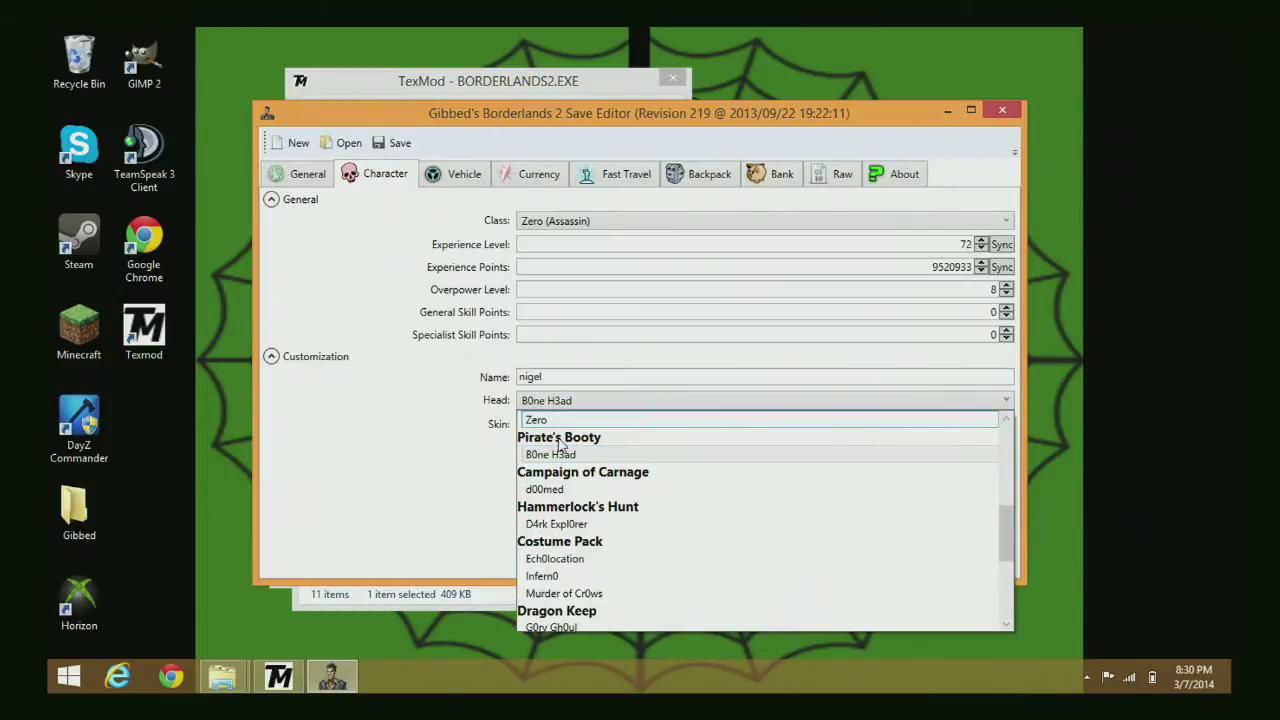
{"action": "left_click", "coordinate": [562, 422]}
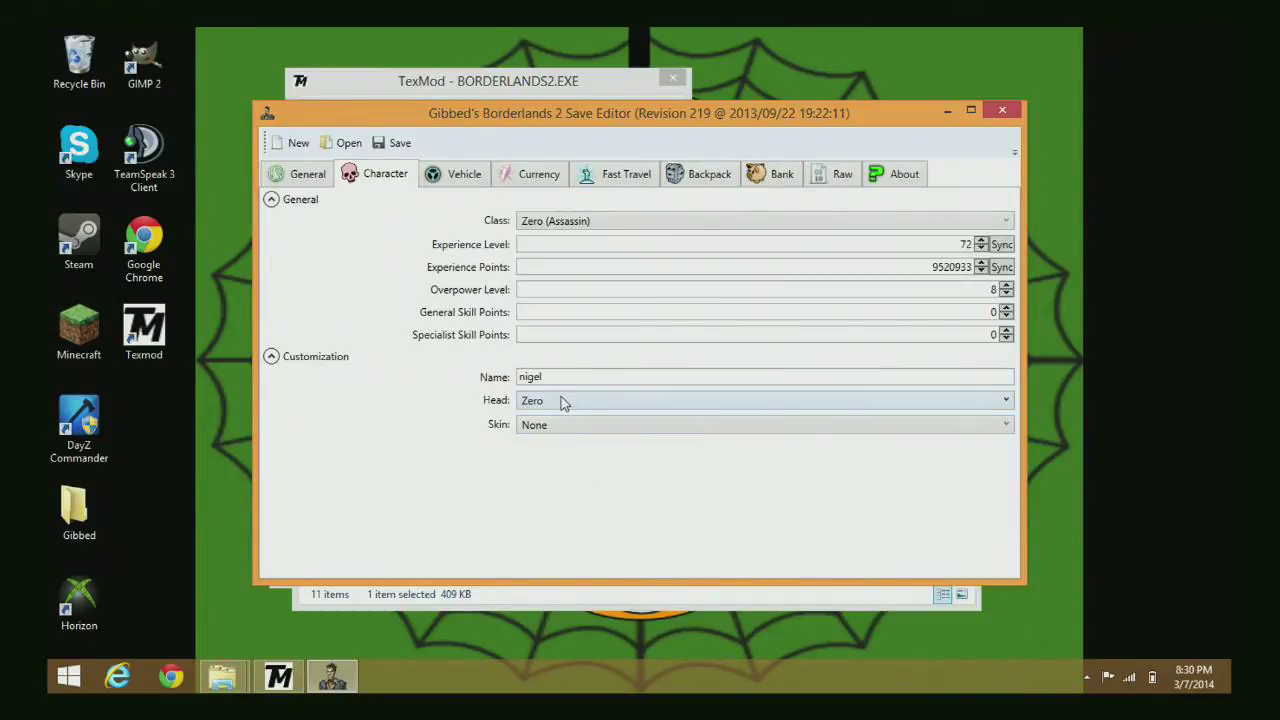
- Set the Assassin character's head to Nihilism in the customization settings
{"action": "left_click", "coordinate": [562, 402]}
{"action": "scroll", "coordinate": [562, 500], "scroll_direction": "down", "scroll_amount": 4}
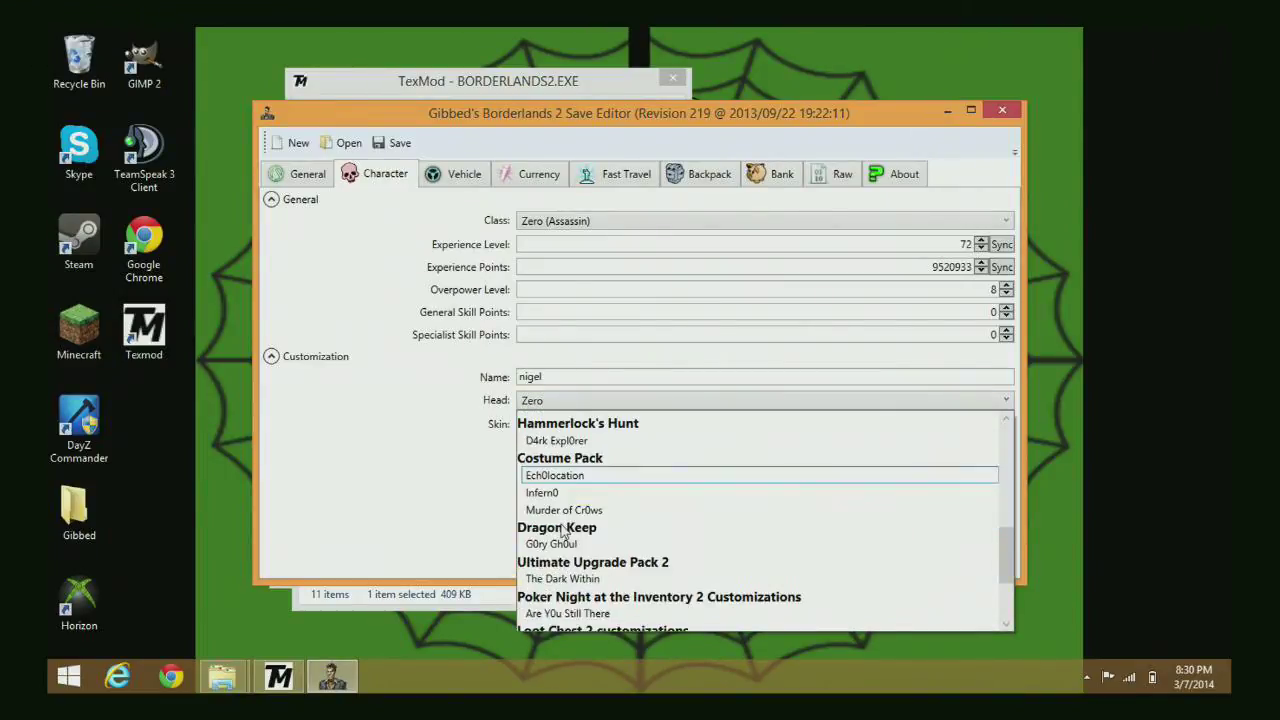
{"action": "scroll", "coordinate": [563, 530], "scroll_direction": "down", "scroll_amount": 2}
{"action": "scroll", "coordinate": [563, 530], "scroll_direction": "up", "scroll_amount": 4}
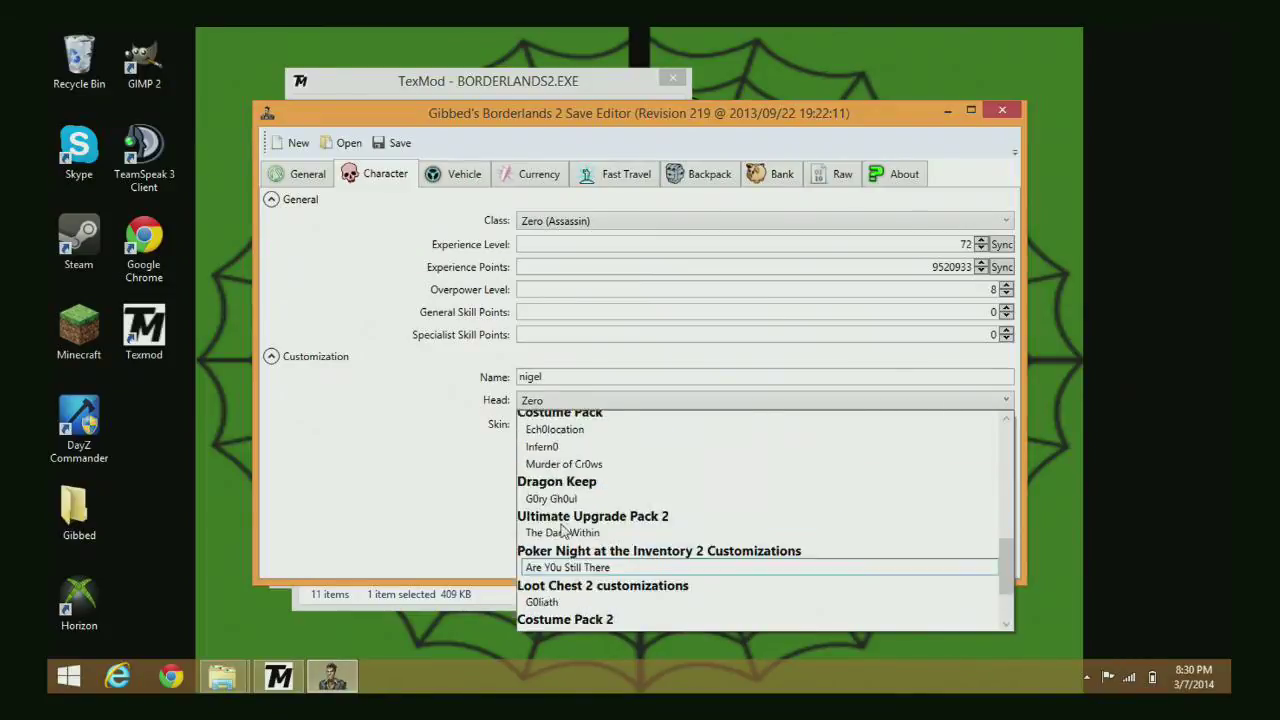
{"action": "scroll", "coordinate": [563, 532], "scroll_direction": "up", "scroll_amount": 4}
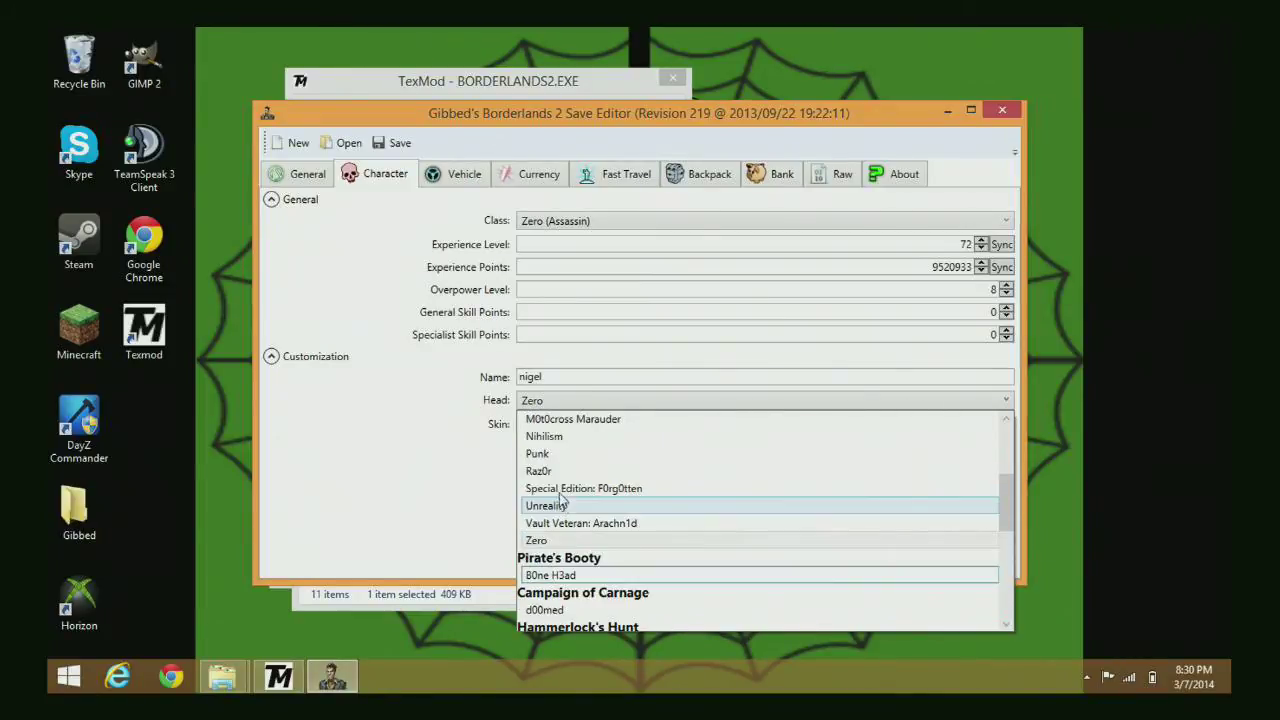
{"action": "scroll", "coordinate": [558, 500], "scroll_direction": "up", "scroll_amount": 1}
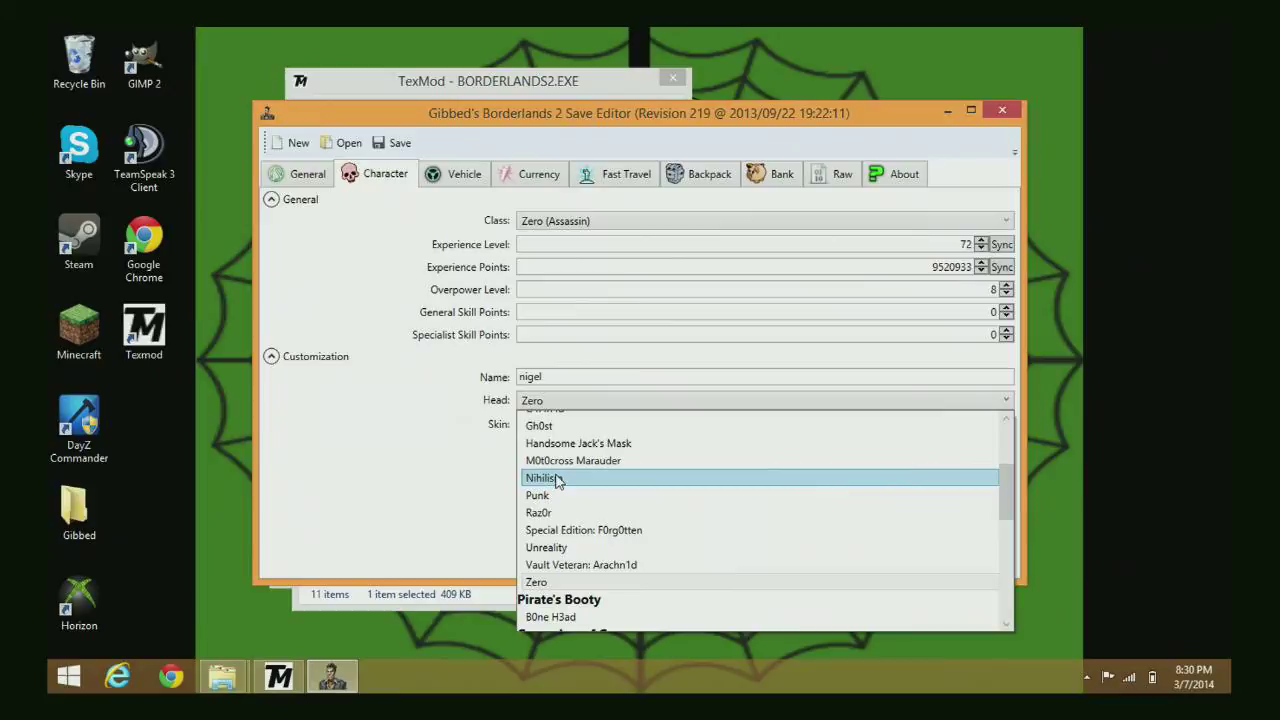
{"action": "left_click", "coordinate": [557, 479]}
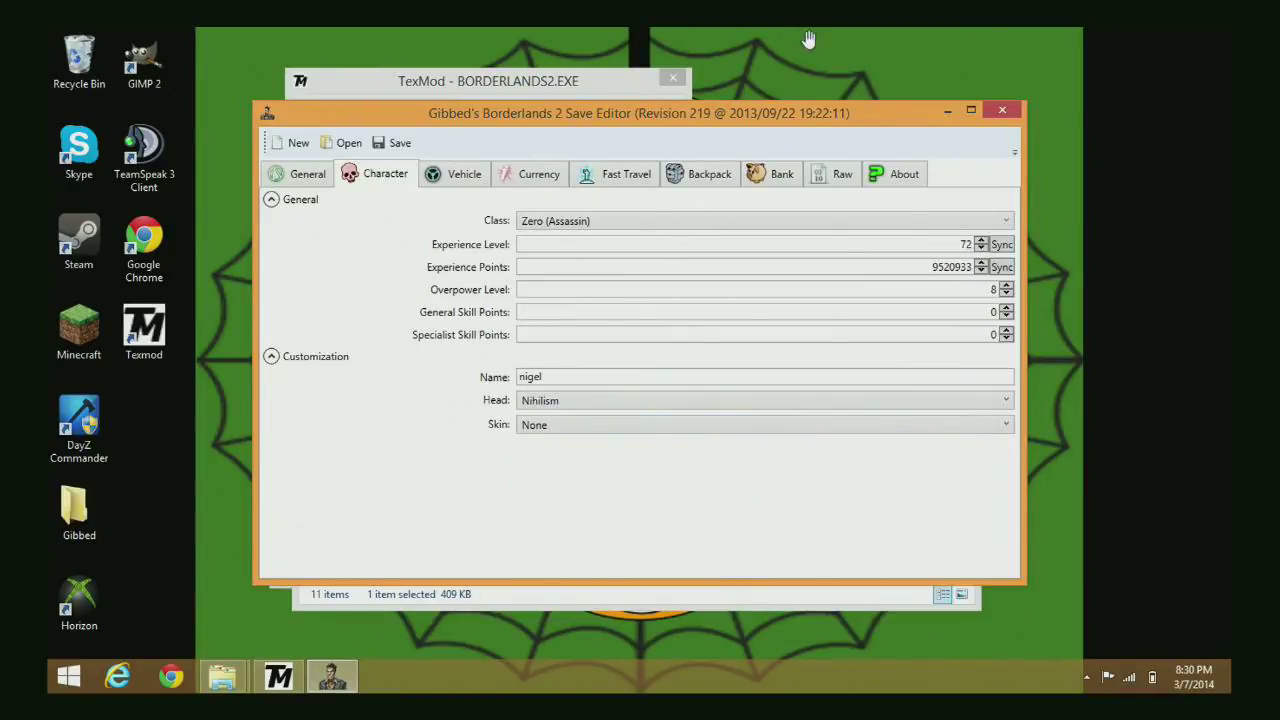
- Save the edited character over the existing Save0002.sav file, confirming the replacement
{"action": "left_click", "coordinate": [382, 142]}
{"action": "double_click", "coordinate": [485, 248]}
{"action": "left_click", "coordinate": [472, 268]}
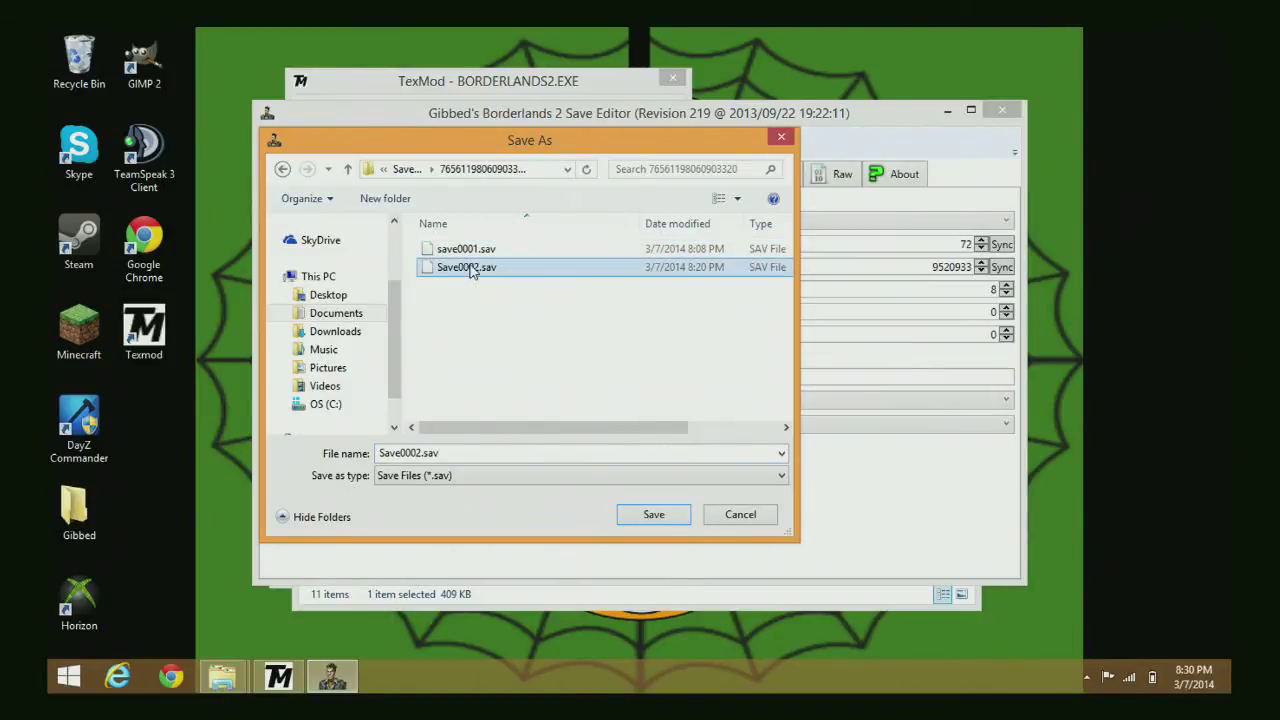
{"action": "left_click", "coordinate": [653, 515]}
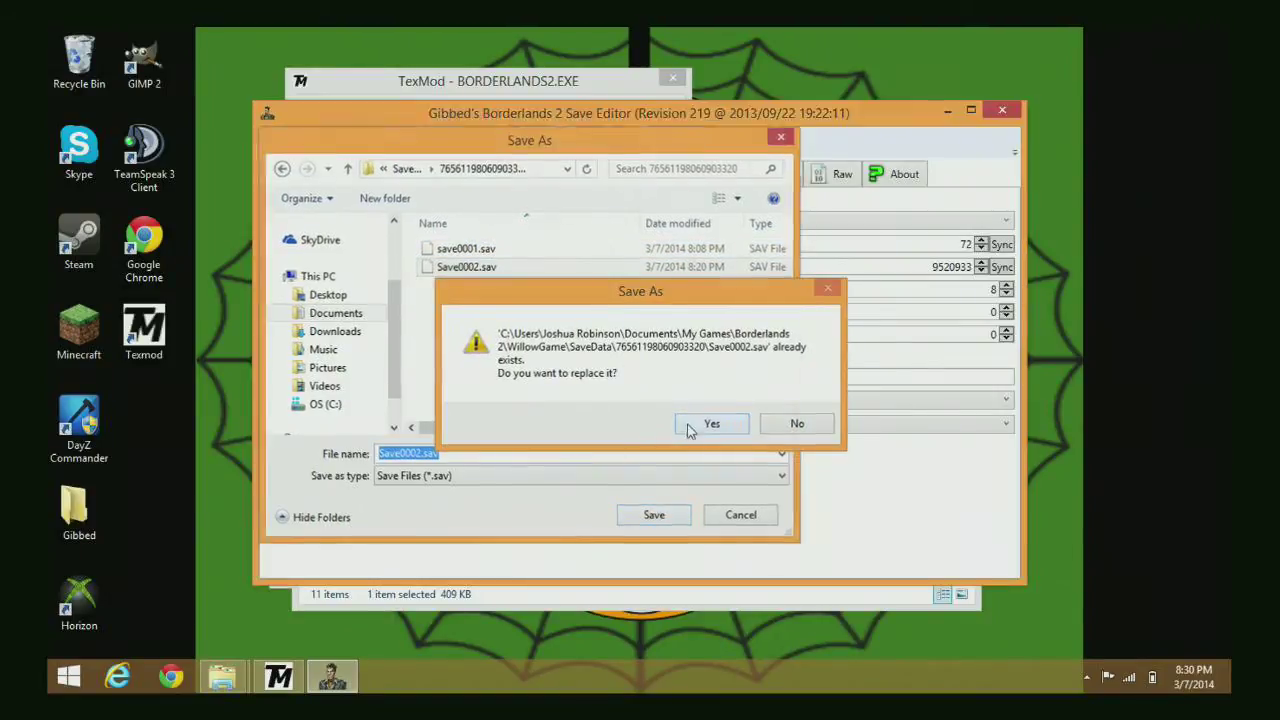
{"action": "left_click", "coordinate": [709, 421]}
- Close the save editor and the Gibbed folder, and run Borderlands 2 from TexMod with GOLD INFINITY PACK loaded
{"action": "left_click", "coordinate": [999, 109]}
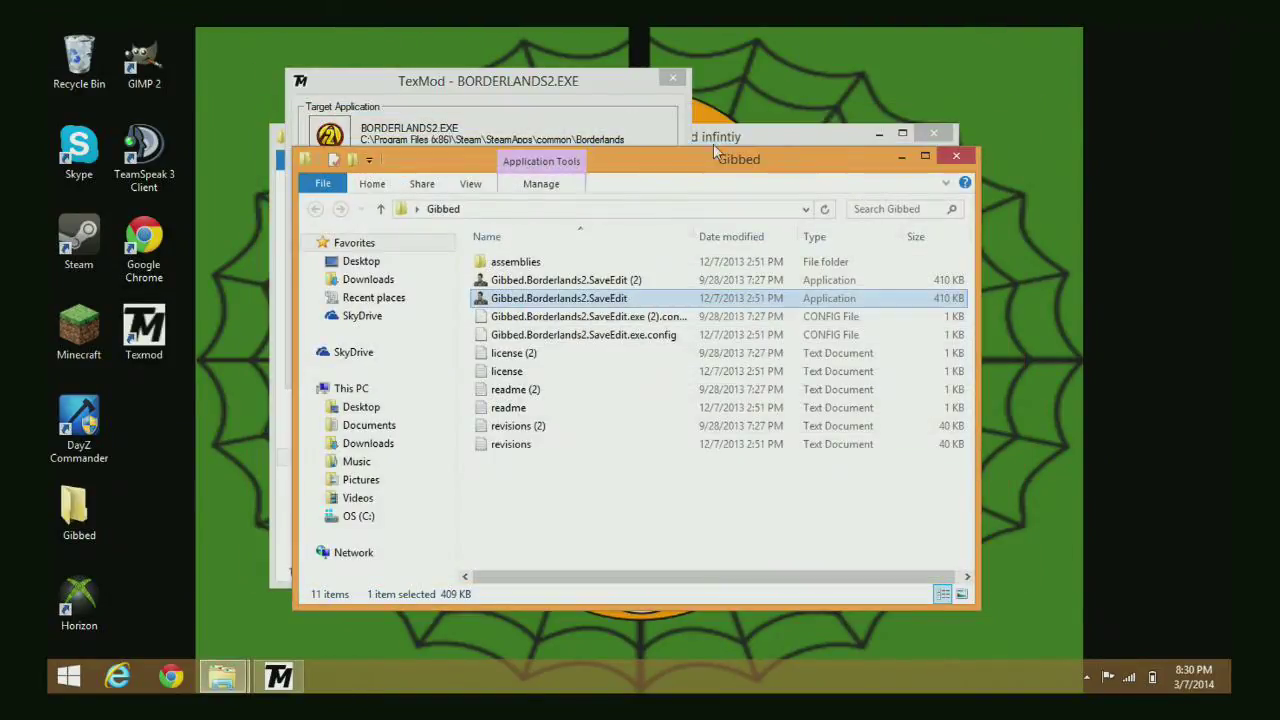
{"action": "left_click", "coordinate": [952, 158]}
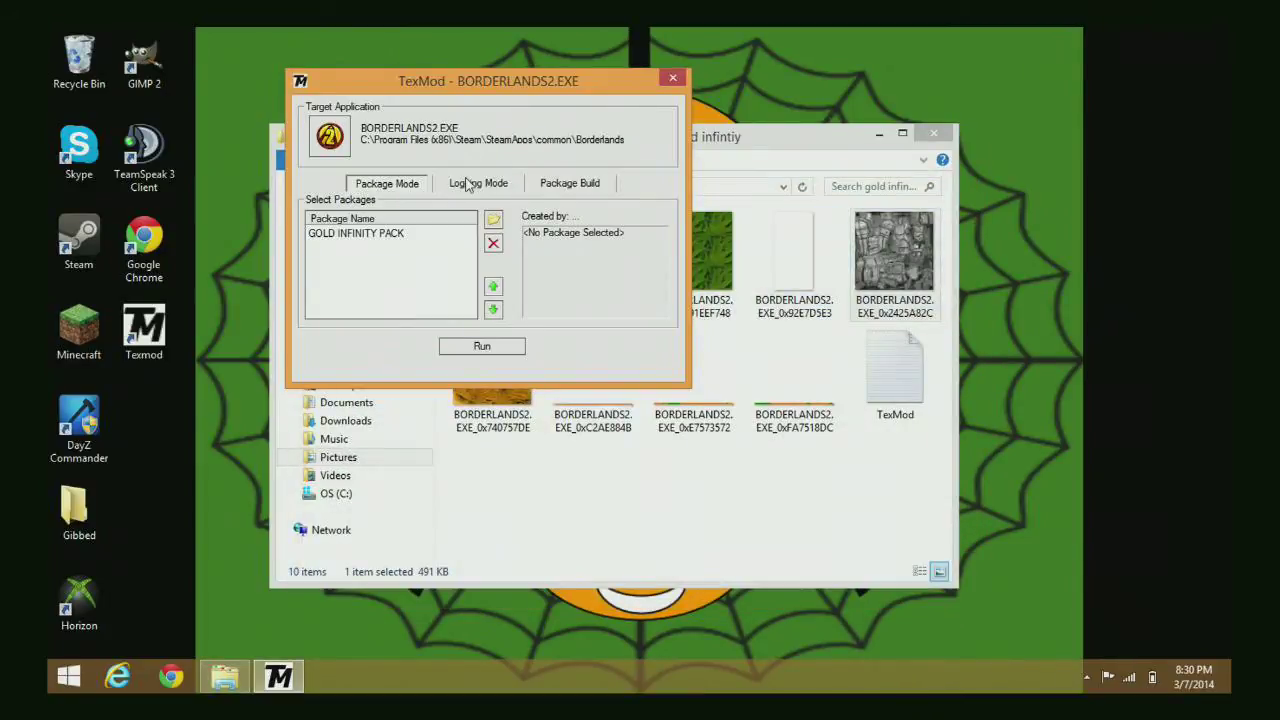
{"action": "left_click", "coordinate": [483, 347]}
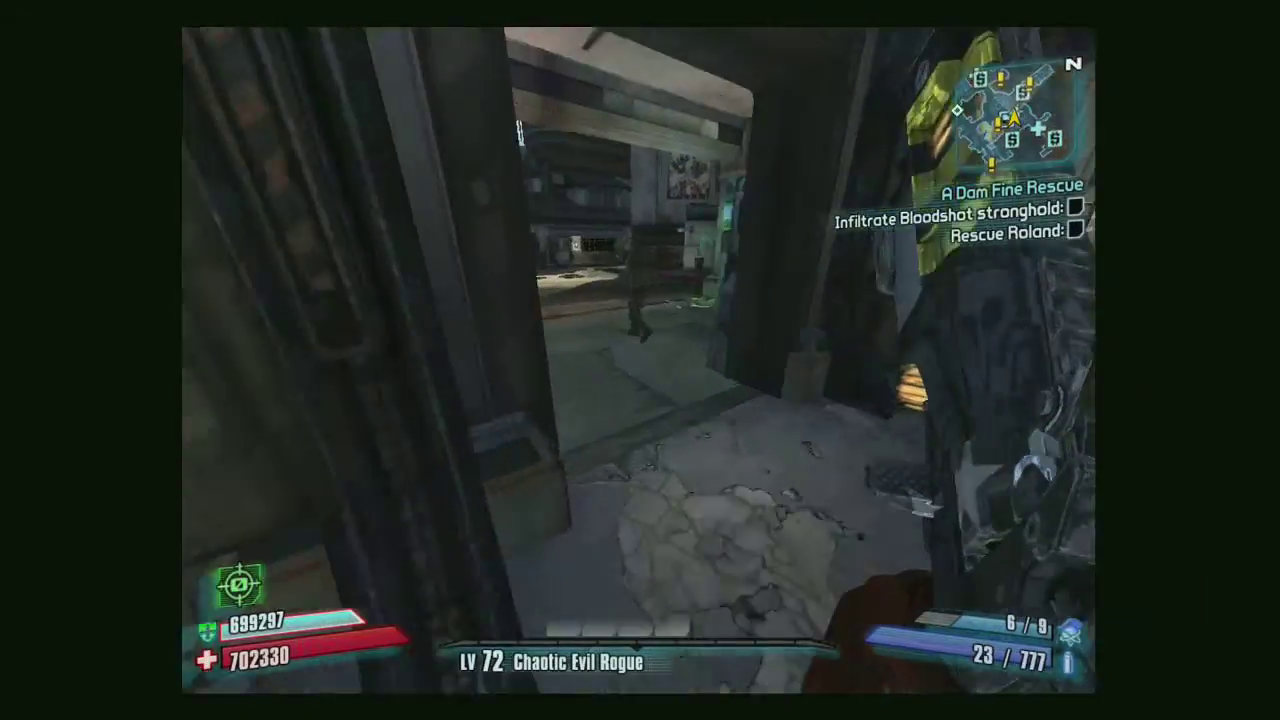
- Inspect the Assassin's custom head and suit in game at the Quick Change station and on the map screen
{"action": "key", "text": "e"}
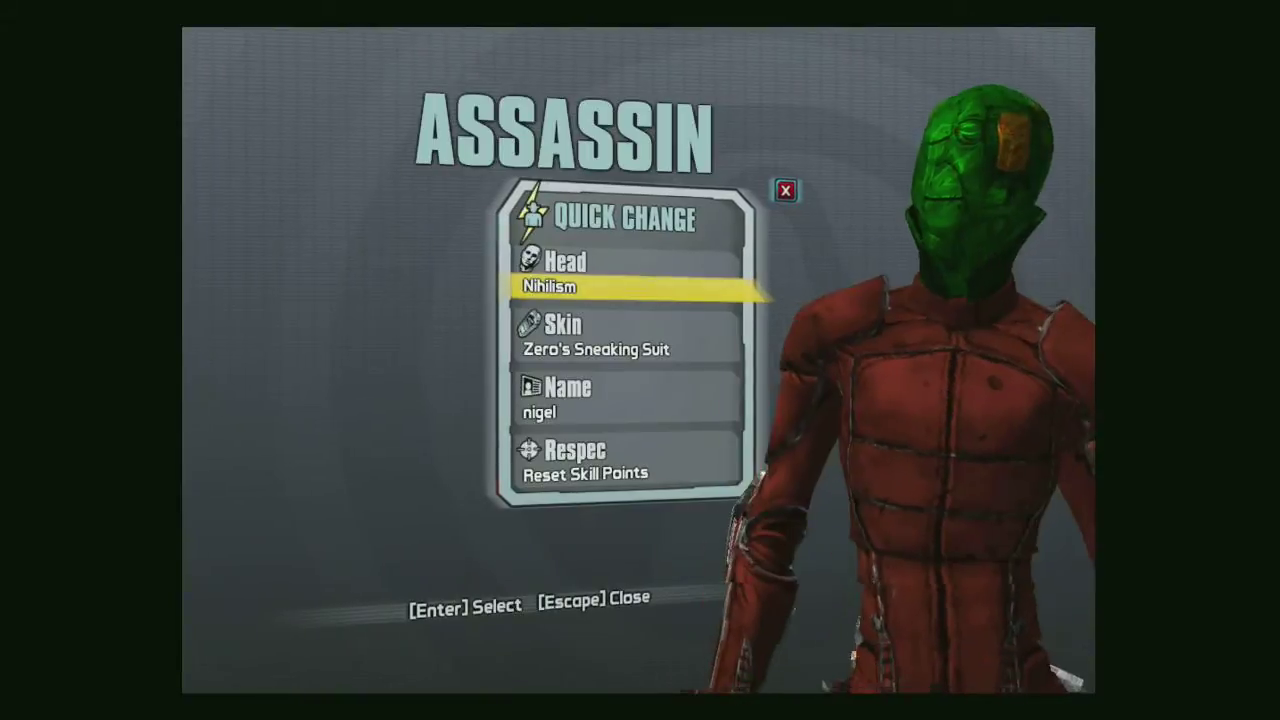
{"action": "key", "text": "Escape"}
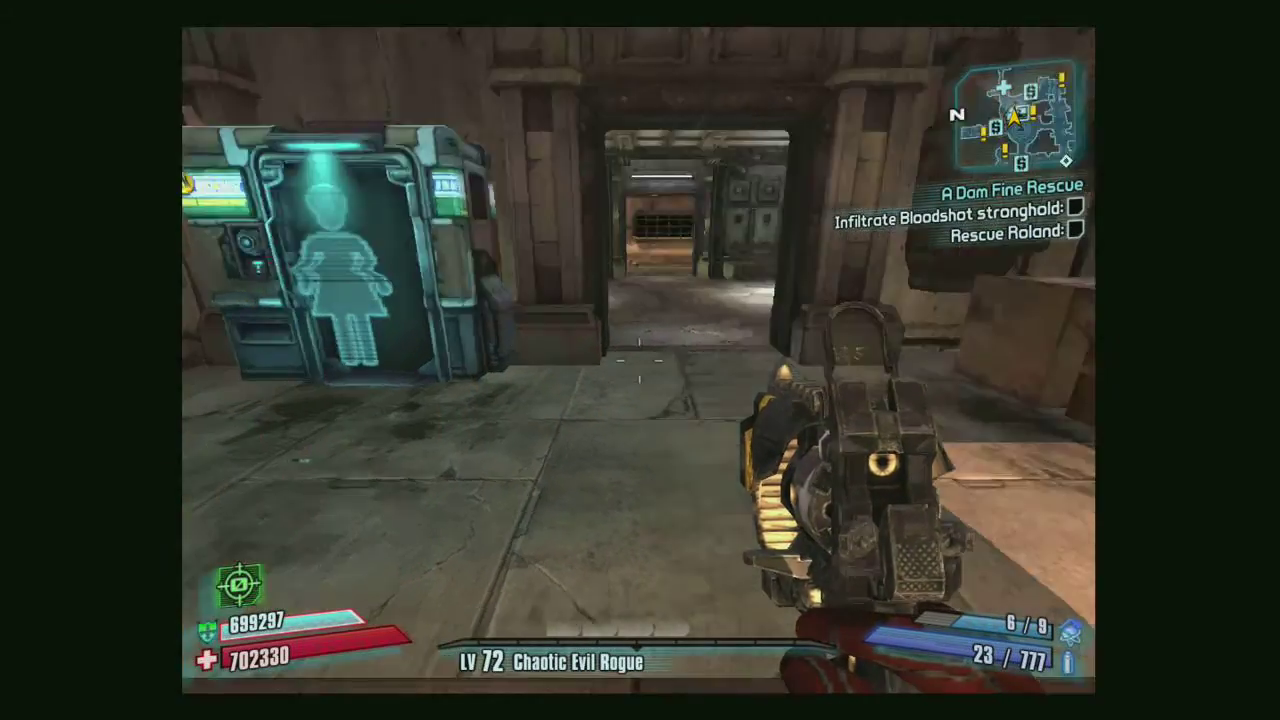
{"action": "key", "text": "Escape"}
{"action": "key", "text": "Escape"}
{"action": "key", "text": "m"}
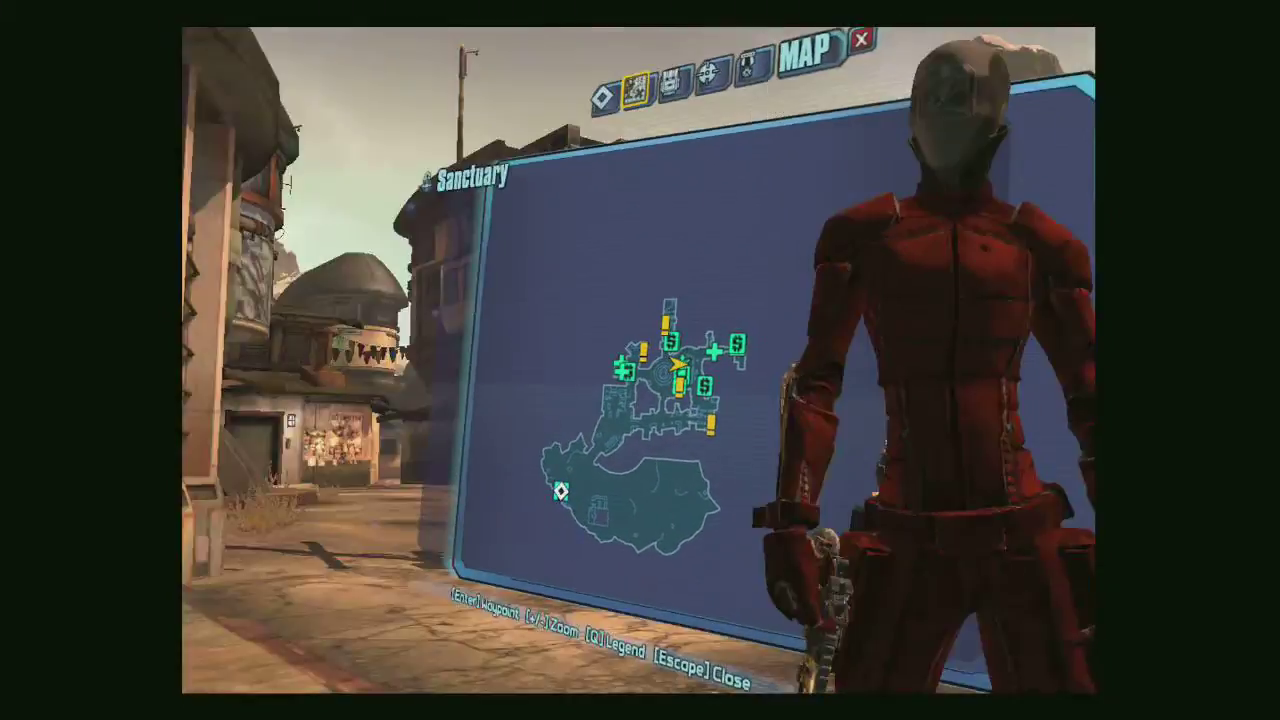
{"action": "key", "text": "Escape"}
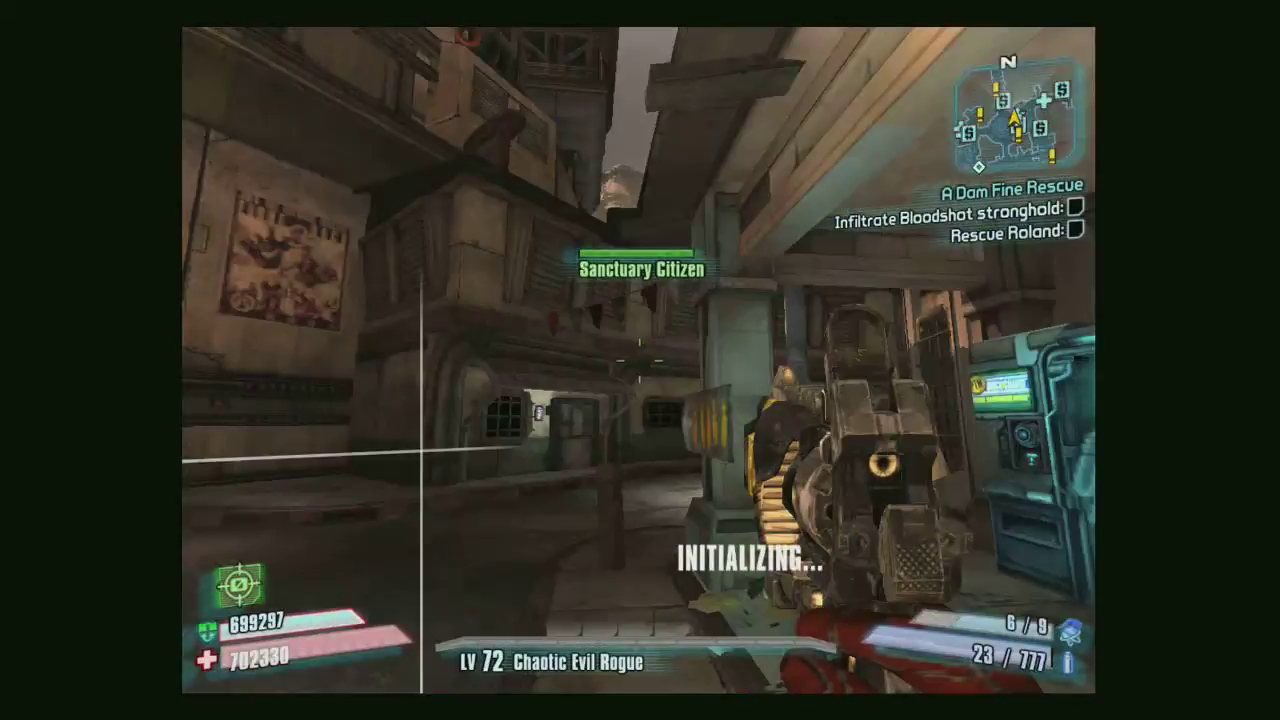